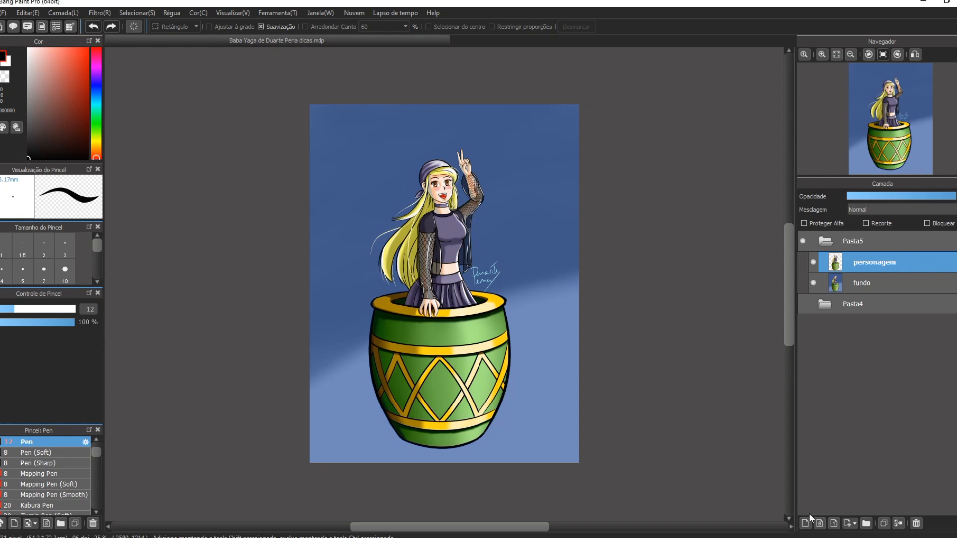
Trace the woman's head, arms, torso, waist and hips in red on a new layer, and hide the personagem and fundo layers
click(806, 522)
scroll(358, 229, up, 2)
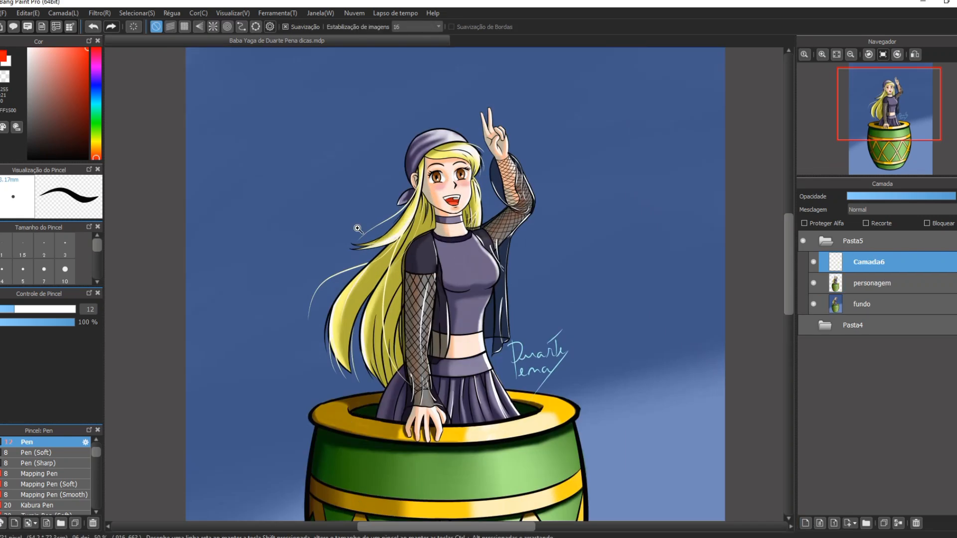
mouse_move(422, 199)
mouse_down()
mouse_move(433, 136)
mouse_move(469, 200)
mouse_move(465, 219)
mouse_move(437, 233)
mouse_move(405, 274)
mouse_move(423, 422)
mouse_move(408, 438)
mouse_move(430, 417)
mouse_move(444, 439)
mouse_up()
mouse_move(433, 268)
mouse_down()
mouse_move(432, 381)
mouse_move(444, 431)
mouse_up()
mouse_move(470, 231)
mouse_down()
mouse_move(497, 159)
mouse_move(526, 175)
mouse_move(521, 227)
mouse_move(482, 290)
mouse_move(491, 354)
mouse_move(518, 413)
mouse_up()
drag(405, 368, 378, 418)
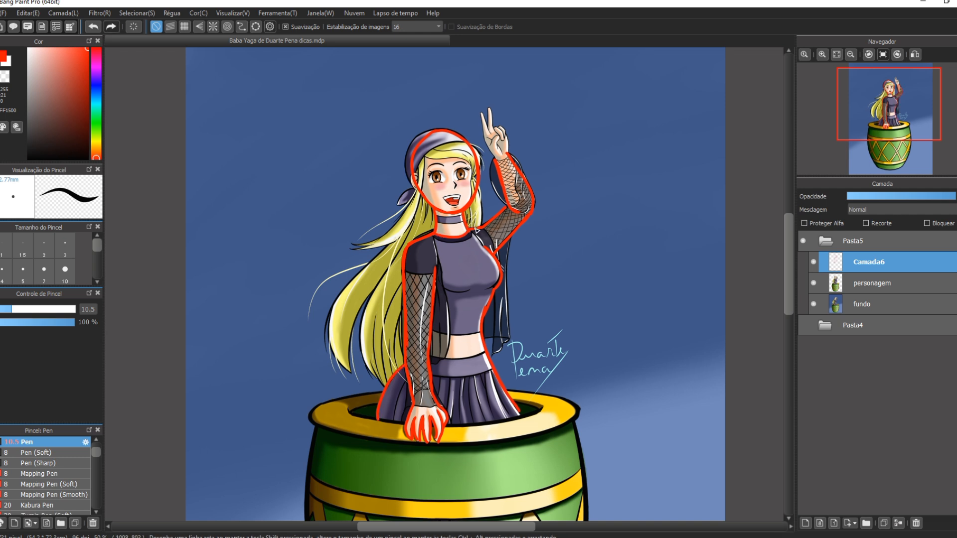
drag(429, 358, 486, 355)
mouse_move(491, 154)
mouse_down()
mouse_move(483, 115)
mouse_move(509, 134)
mouse_move(496, 135)
mouse_move(503, 153)
mouse_up()
drag(813, 283, 814, 304)
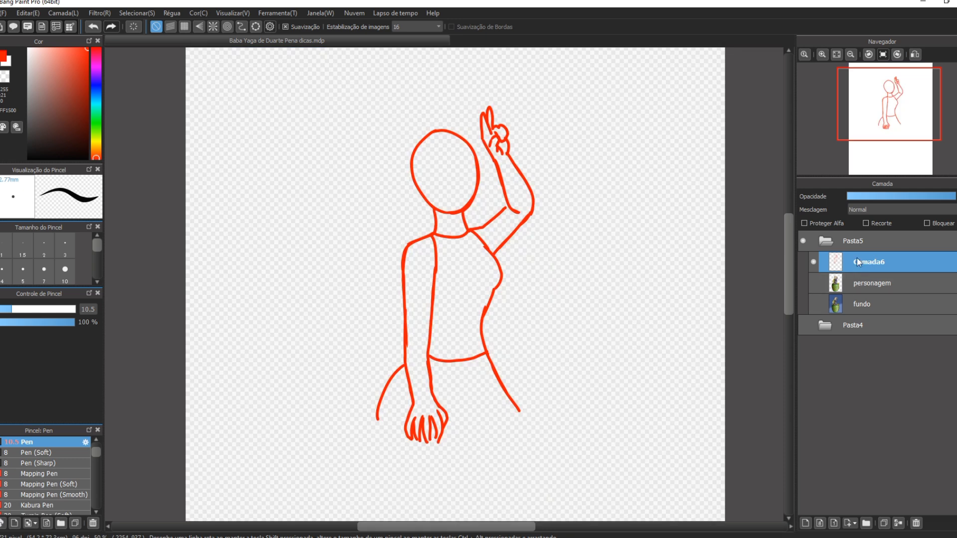
Shift the traced figure aside and draw two downward arrows following the head-to-shoulder and back-to-hip directions
drag(220, 151, 307, 147)
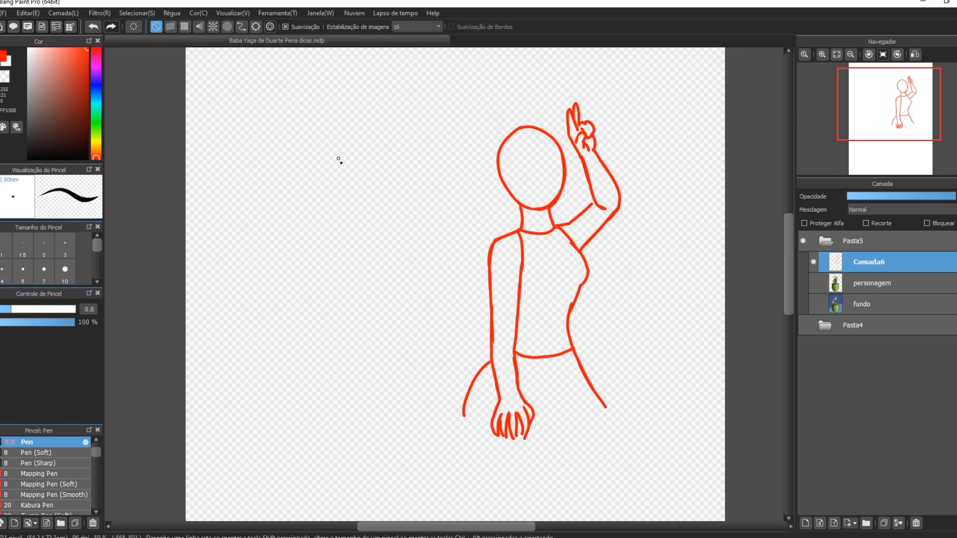
mouse_move(467, 158)
mouse_down()
mouse_move(483, 208)
mouse_move(487, 198)
mouse_up()
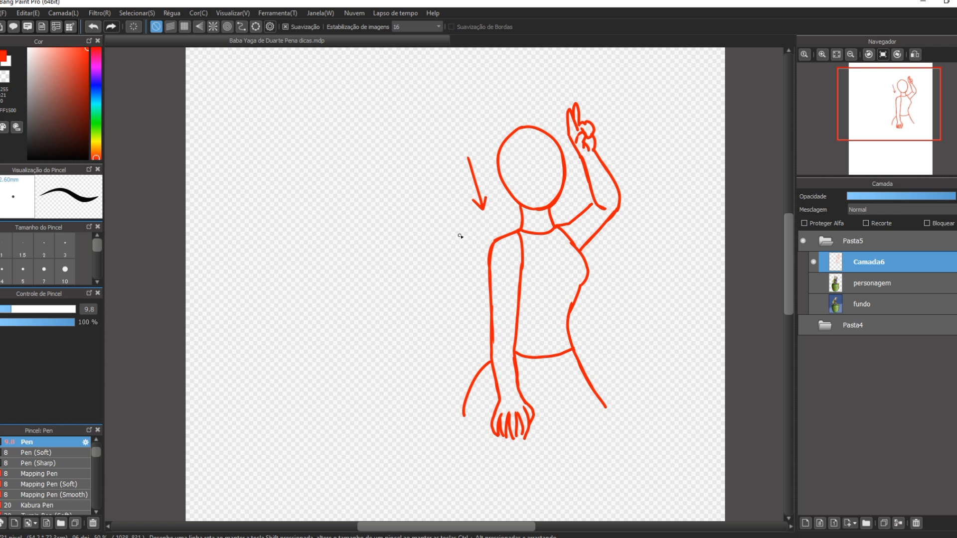
mouse_move(462, 250)
mouse_down()
mouse_move(435, 393)
mouse_move(442, 379)
mouse_up()
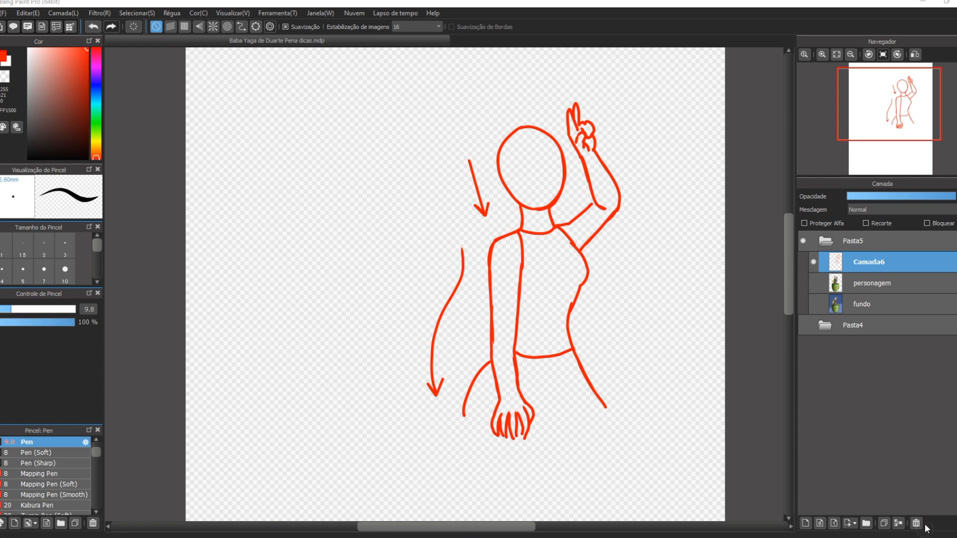
Move the traced figure slightly further over and sketch a second figure's oval head and neck in the free space beside it
key(v)
drag(544, 239, 560, 236)
key(b)
drag(298, 150, 310, 193)
drag(301, 145, 360, 190)
mouse_move(329, 136)
mouse_down()
mouse_move(316, 207)
mouse_move(362, 165)
mouse_up()
drag(339, 212, 329, 234)
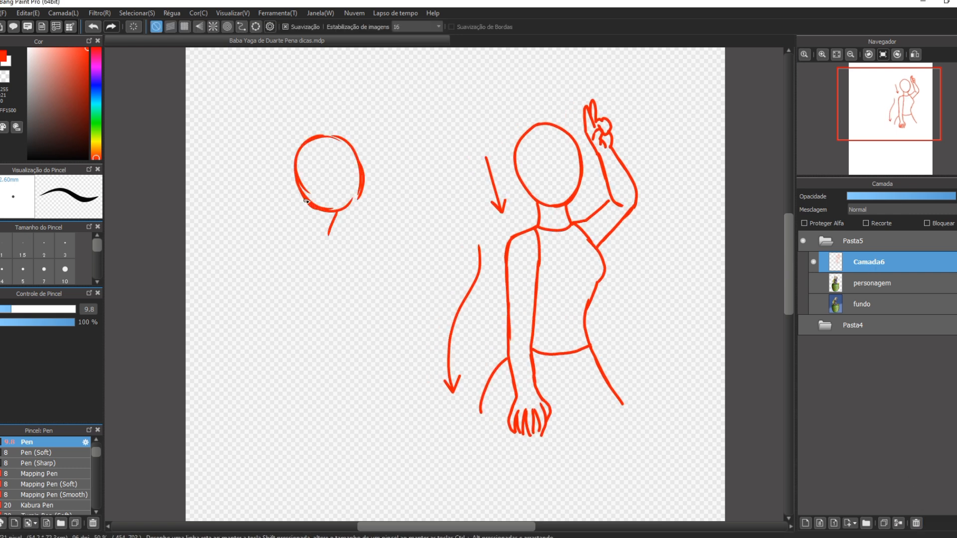
drag(306, 200, 305, 227)
Select the second figure's head and neck and reposition them with a transform, clearing the selection
key(m)
drag(344, 127, 359, 157)
key(ctrl+t)
drag(433, 156, 433, 149)
key(Return)
key(ctrl+d)
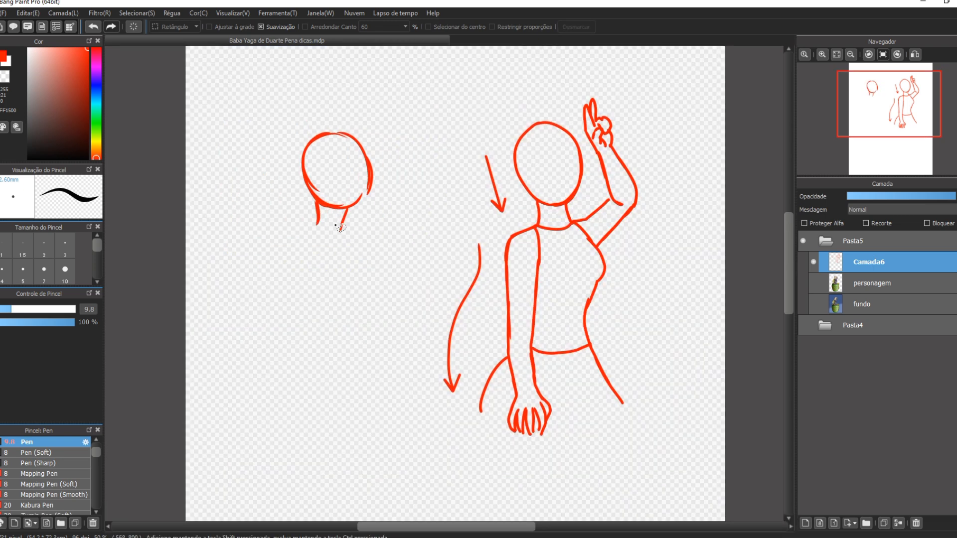
Sketch the second figure's shoulder, straight supporting arm, torso side and bent raised arm with its hand
key(b)
mouse_move(318, 219)
mouse_down()
mouse_move(303, 233)
mouse_move(288, 407)
mouse_up()
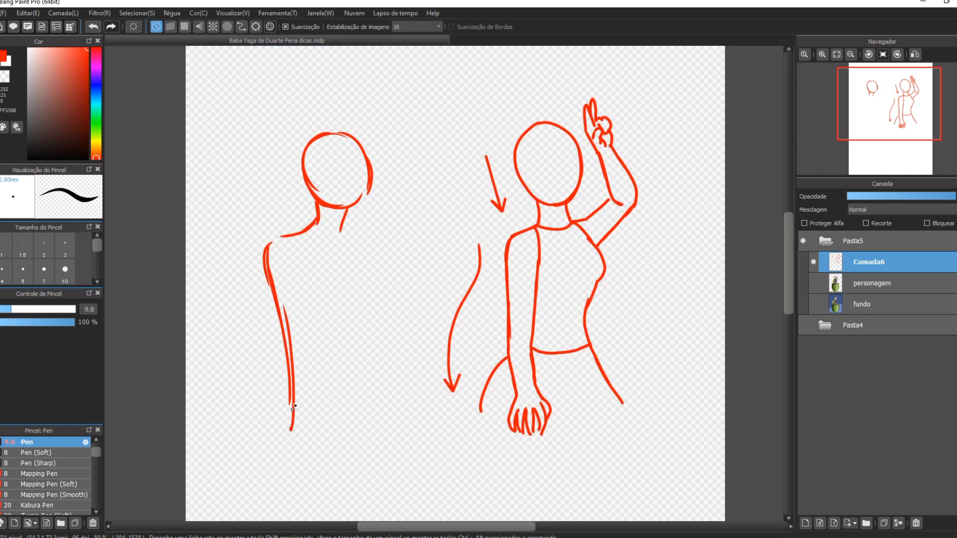
drag(282, 304, 297, 431)
mouse_move(343, 225)
mouse_down()
mouse_move(362, 218)
mouse_move(373, 296)
mouse_up()
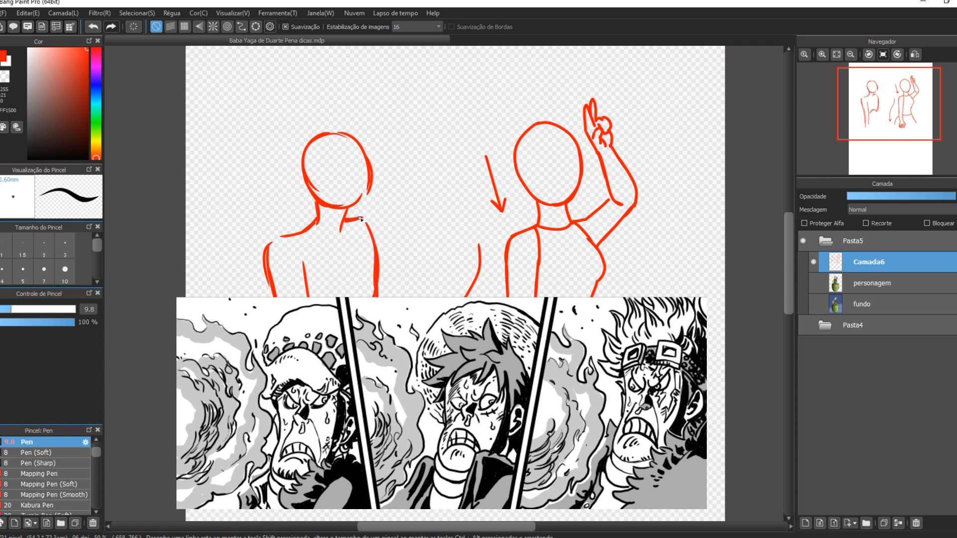
mouse_move(358, 218)
mouse_down()
mouse_move(405, 190)
mouse_move(432, 192)
mouse_move(378, 242)
mouse_up()
mouse_move(372, 142)
mouse_down()
mouse_move(412, 190)
mouse_move(382, 136)
mouse_move(423, 181)
mouse_move(341, 99)
mouse_move(375, 122)
mouse_move(375, 135)
mouse_up()
drag(358, 217, 344, 225)
drag(377, 297, 330, 368)
drag(358, 325, 338, 390)
drag(275, 294, 254, 339)
key(ctrl+z)
key(ctrl+z)
key(ctrl+z)
key(ctrl+z)
Sketch the second figure's curved waistline and extend both torso sides into flaring hips and thighs
mouse_move(315, 344)
mouse_down()
mouse_move(342, 316)
mouse_move(343, 333)
mouse_up()
drag(371, 245, 372, 302)
mouse_move(273, 295)
mouse_down()
mouse_move(272, 328)
mouse_move(289, 346)
mouse_move(234, 369)
mouse_move(220, 402)
mouse_up()
drag(275, 329, 240, 376)
drag(346, 349, 344, 408)
drag(255, 363, 220, 424)
Complete the second figure's resting hand and hip line, and add curved guidelines across its face
mouse_move(309, 422)
mouse_down()
mouse_move(271, 458)
mouse_move(298, 455)
mouse_up()
mouse_move(298, 454)
mouse_down()
mouse_move(313, 419)
mouse_move(300, 445)
mouse_up()
mouse_move(298, 443)
mouse_down()
mouse_move(291, 454)
mouse_move(312, 439)
mouse_up()
mouse_move(351, 339)
mouse_down()
mouse_move(335, 398)
mouse_move(343, 418)
mouse_up()
drag(326, 138, 355, 199)
drag(361, 161, 313, 183)
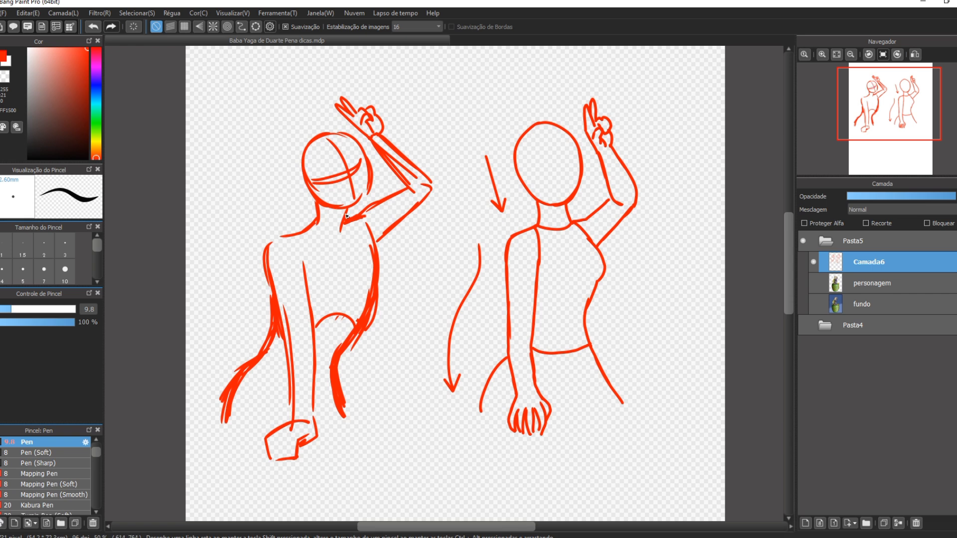
Shift both sketches slightly, draw arrows beside the second figure's head, back and supporting arm, and add a horizontal line at its resting hand
key(v)
drag(563, 282, 582, 282)
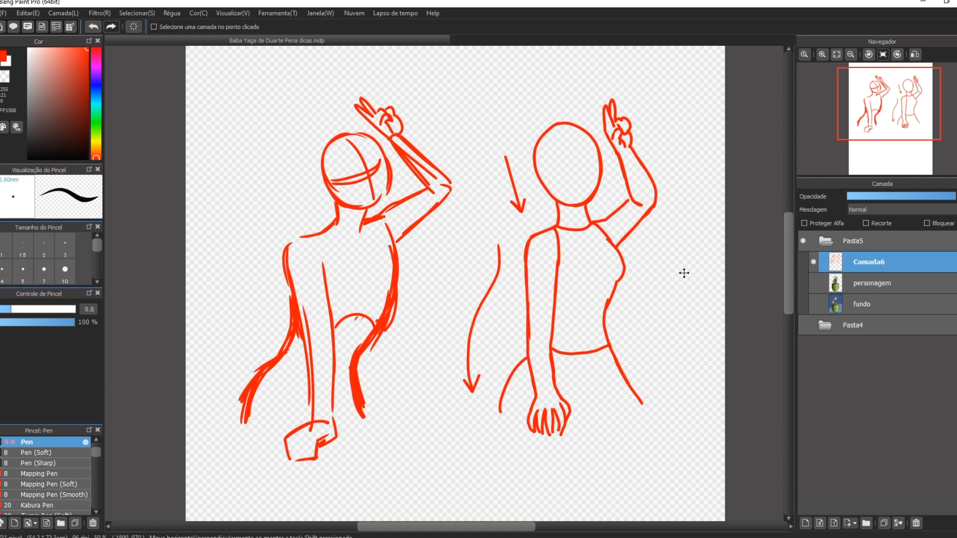
key(b)
drag(300, 236, 307, 333)
drag(298, 294, 309, 369)
drag(290, 154, 288, 205)
drag(281, 186, 292, 192)
mouse_move(268, 235)
mouse_down()
mouse_move(218, 371)
mouse_move(232, 367)
mouse_up()
drag(294, 350, 297, 408)
drag(292, 397, 302, 400)
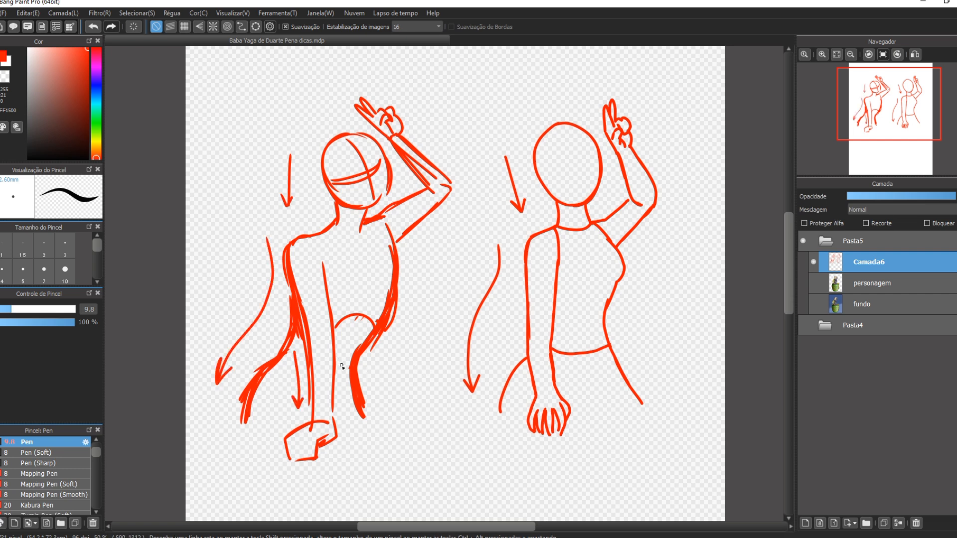
drag(337, 434, 374, 431)
drag(215, 435, 287, 434)
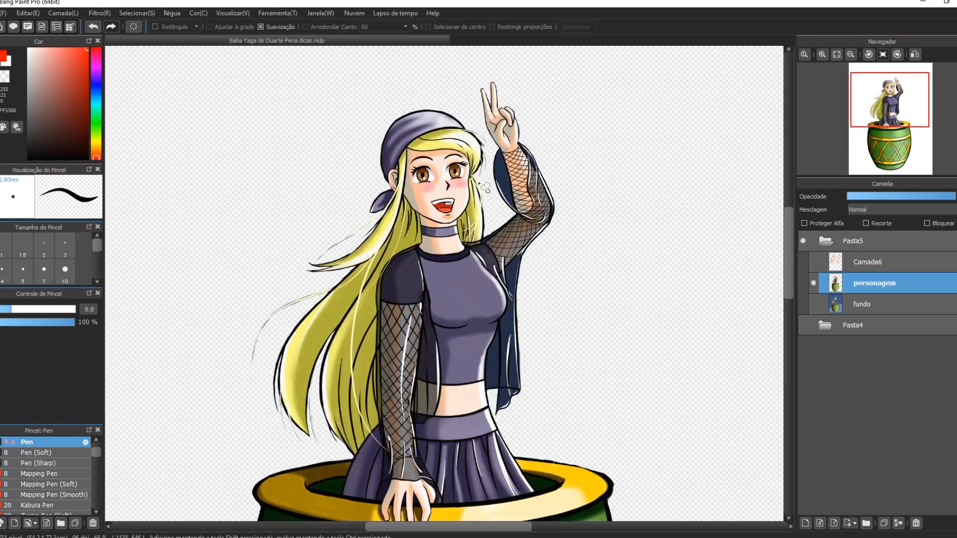
Lasso the head on the personagem layer, paste it as a new layer and apply a slight tilt
mouse_move(383, 170)
mouse_down()
mouse_move(419, 219)
mouse_move(486, 115)
mouse_move(394, 110)
mouse_up()
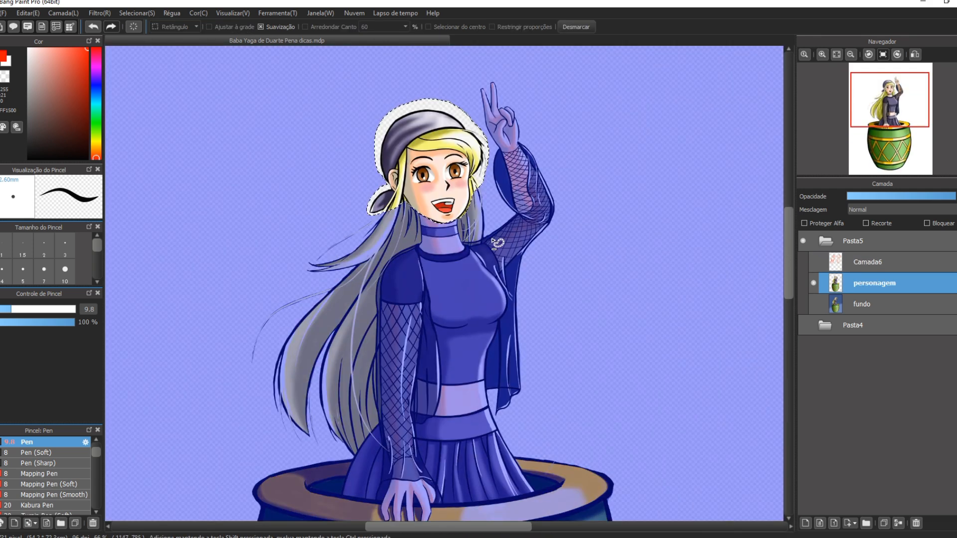
key(ctrl+c)
key(ctrl+v)
key(Return)
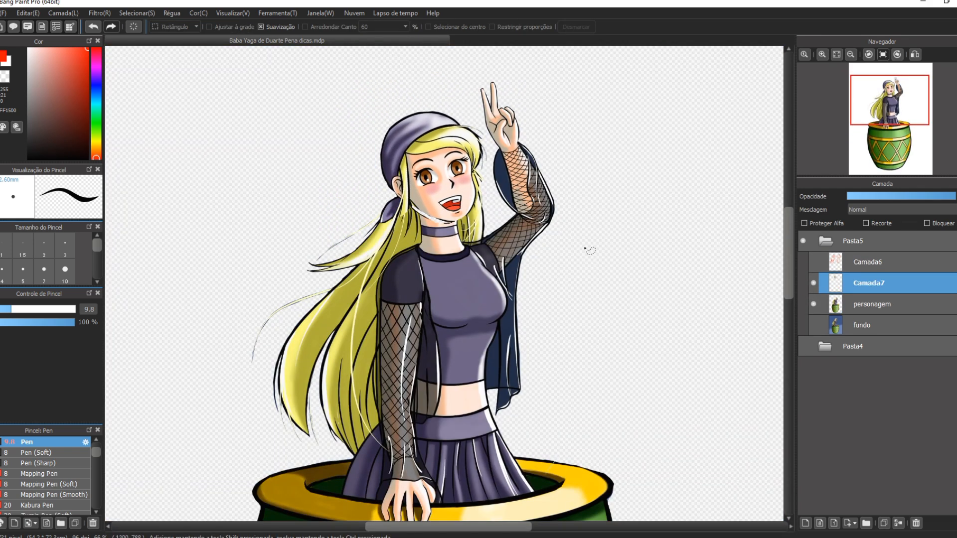
Sample the hair colour and add an empty retouching layer directly beneath the tilted head
click(849, 305)
key(i)
click(412, 234)
key(b)
click(806, 523)
key(ctrl+z)
click(869, 283)
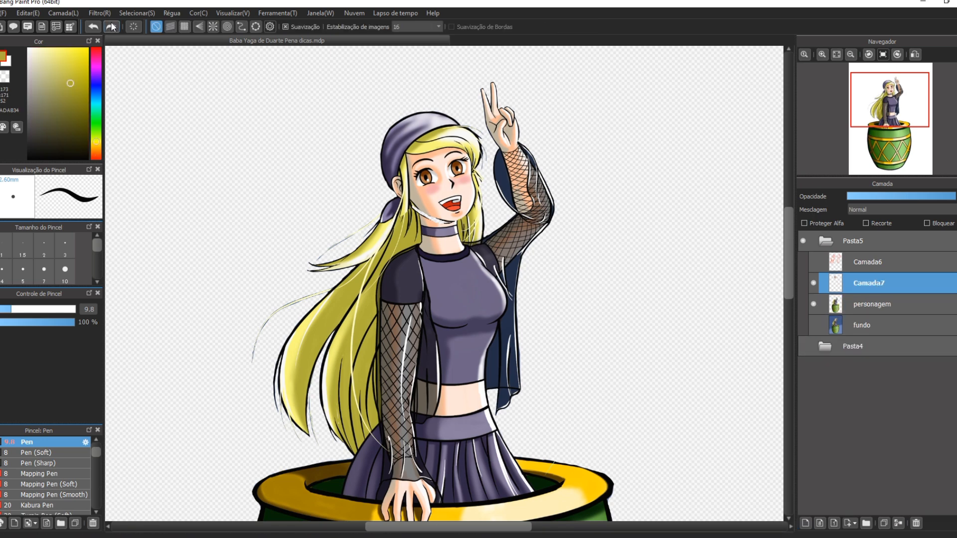
click(112, 27)
Sample the surrounding choker, hair and neck shadow colours and retouch the gaps under the tilted jaw
alt+click(440, 225)
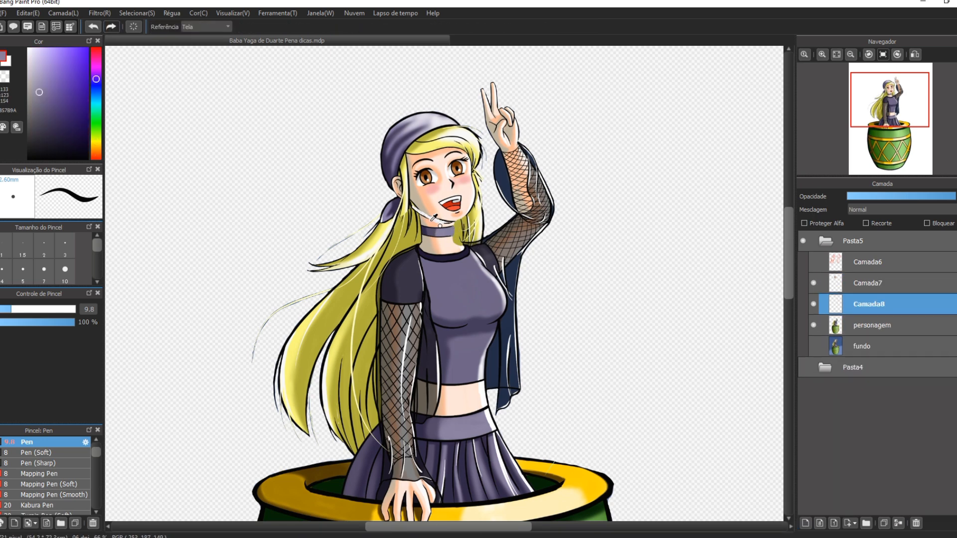
alt+click(419, 219)
alt+click(419, 229)
alt+click(420, 217)
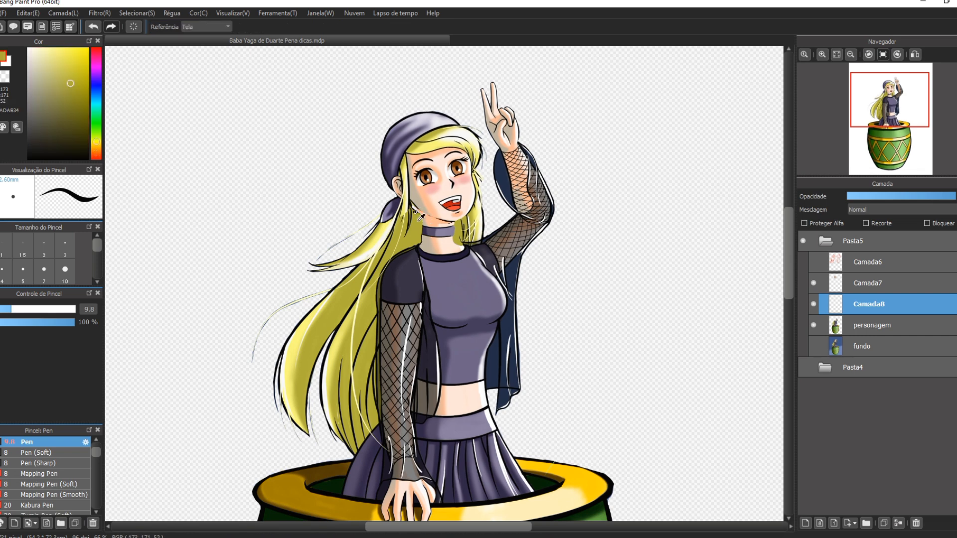
alt+click(419, 215)
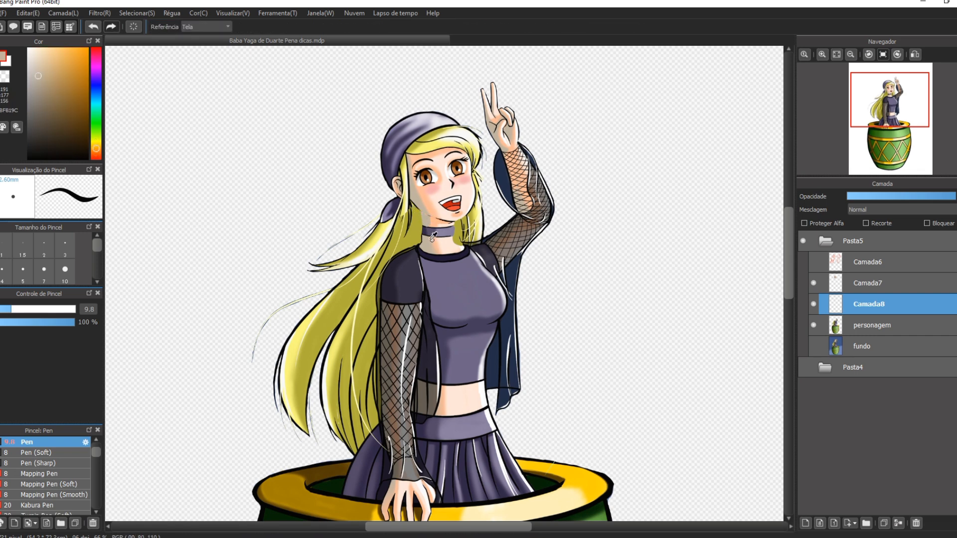
Draw red arrows on a new layer showing the hair falling beside the neck and over the shoulder
key(ctrl+shift+n)
mouse_move(409, 215)
mouse_down()
mouse_move(416, 234)
mouse_move(370, 263)
mouse_move(360, 295)
mouse_up()
drag(462, 223, 479, 244)
key(ctrl+z)
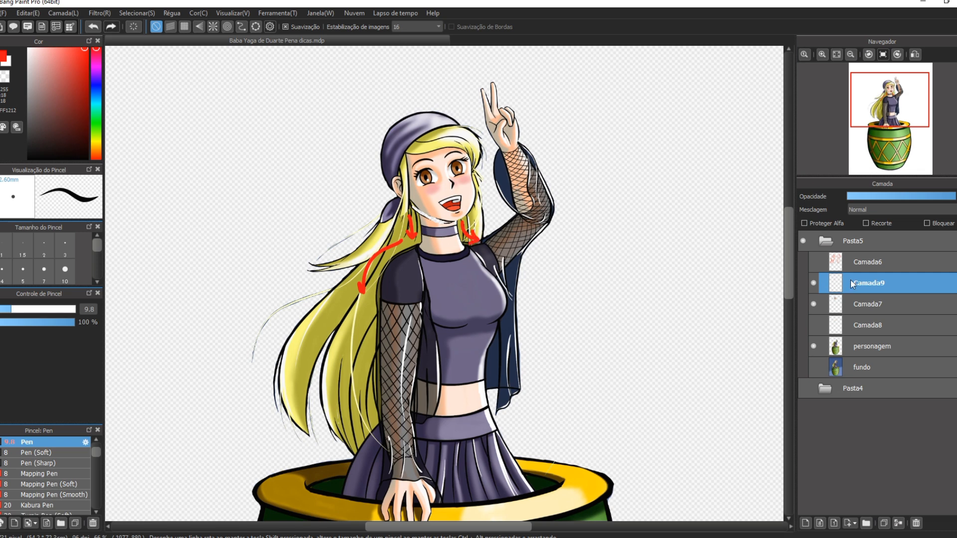
Hide the red arrow layer, show the neck retouching layer and make it active
click(813, 283)
click(814, 325)
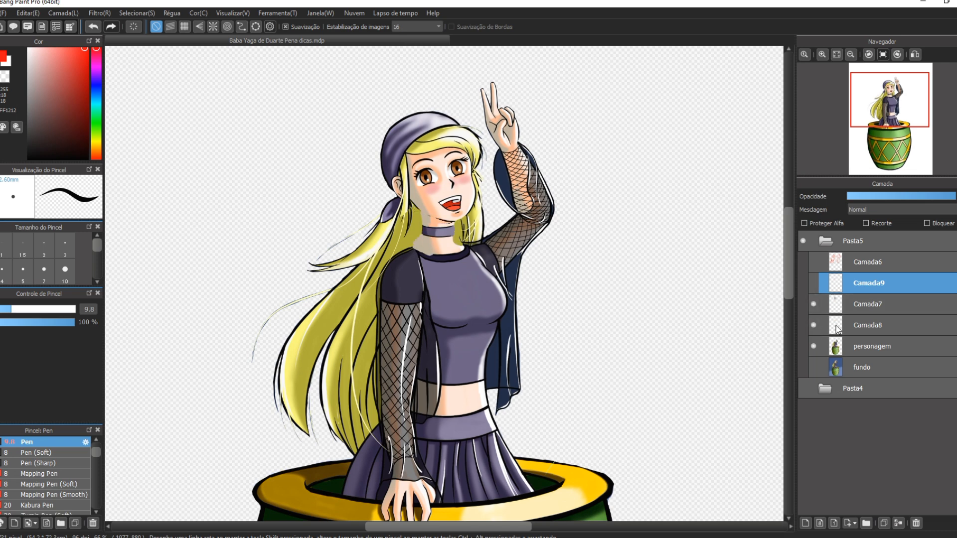
click(850, 326)
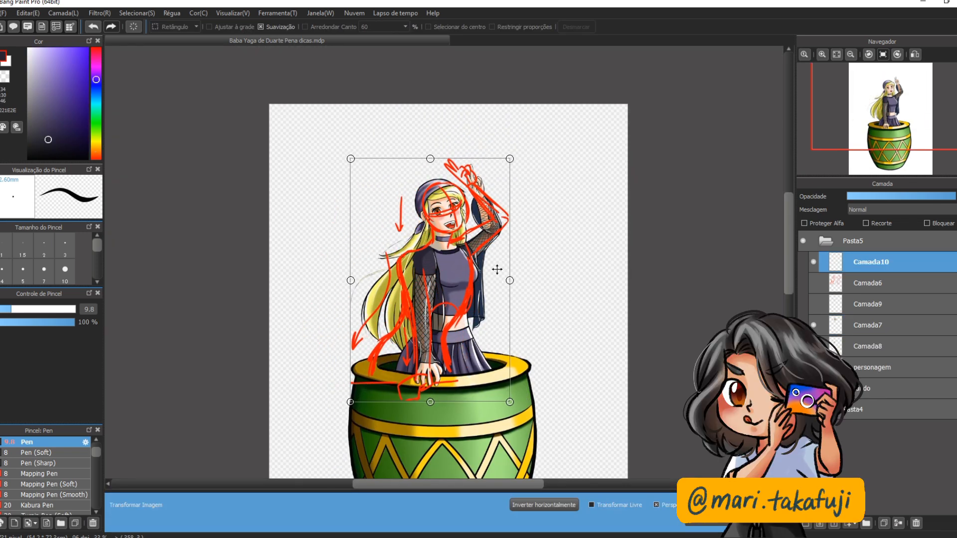
Apply the pose sketch's transform over the character, lower its opacity to about half, hide it and return to the personagem layer
key(Return)
mouse_move(953, 196)
mouse_down()
mouse_move(892, 196)
mouse_move(901, 196)
mouse_up()
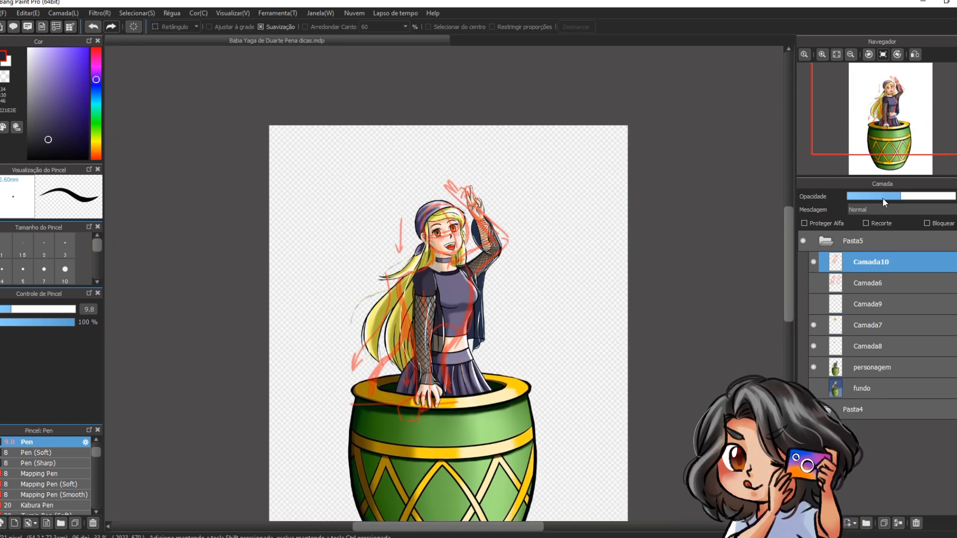
click(811, 263)
click(850, 360)
key(ctrl+plus)
key(ctrl+plus)
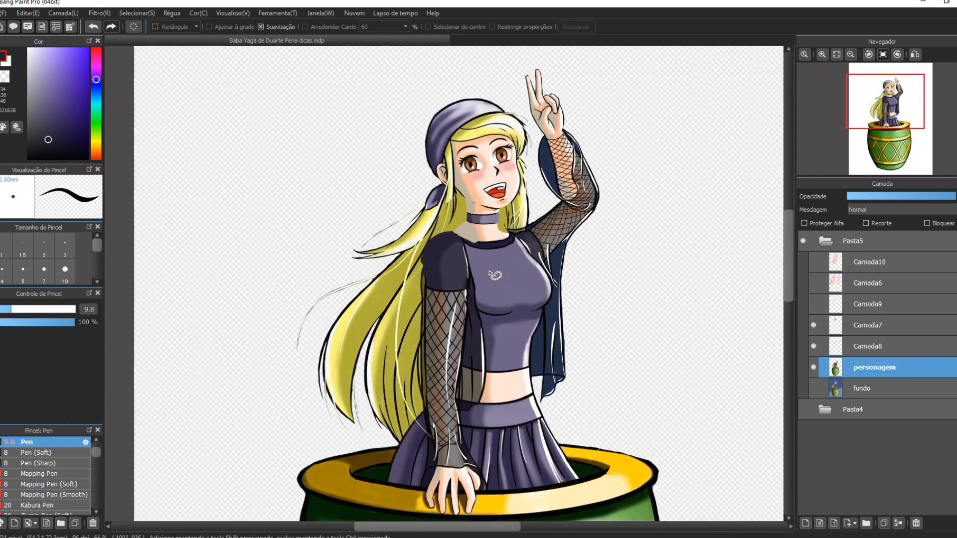
Show the arrow layer and draw in bright red the lowered arm's outline, a shoulder circle and downward arrows along both sides of the arm
scroll(790, 243, down, 1)
key(i)
click(813, 304)
click(867, 304)
key(b)
click(96, 49)
click(86, 48)
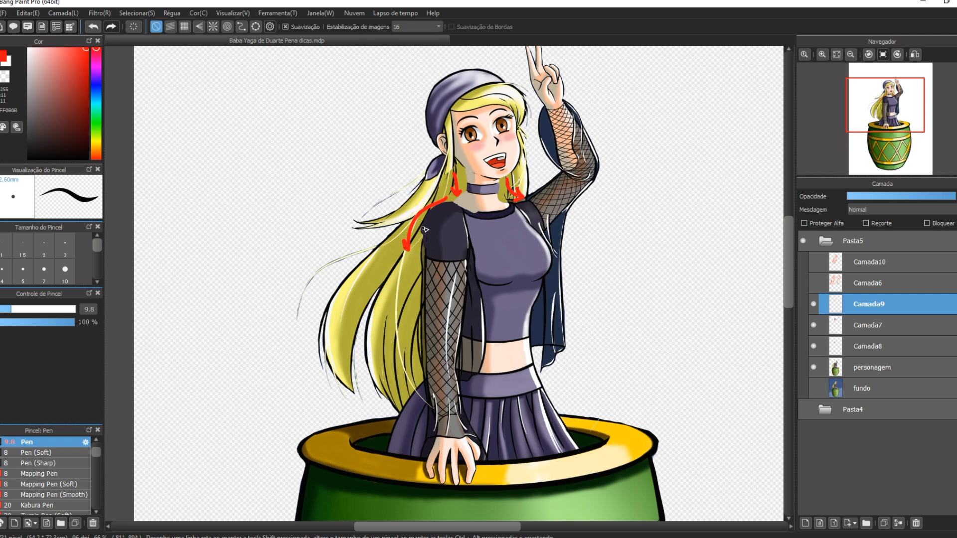
mouse_move(449, 215)
mouse_down()
mouse_move(437, 240)
mouse_move(451, 216)
mouse_move(430, 233)
mouse_move(426, 364)
mouse_move(437, 424)
mouse_up()
mouse_move(464, 232)
mouse_down()
mouse_move(462, 426)
mouse_move(451, 419)
mouse_move(464, 417)
mouse_up()
mouse_move(481, 253)
mouse_down()
mouse_move(469, 362)
mouse_move(478, 415)
mouse_move(482, 408)
mouse_up()
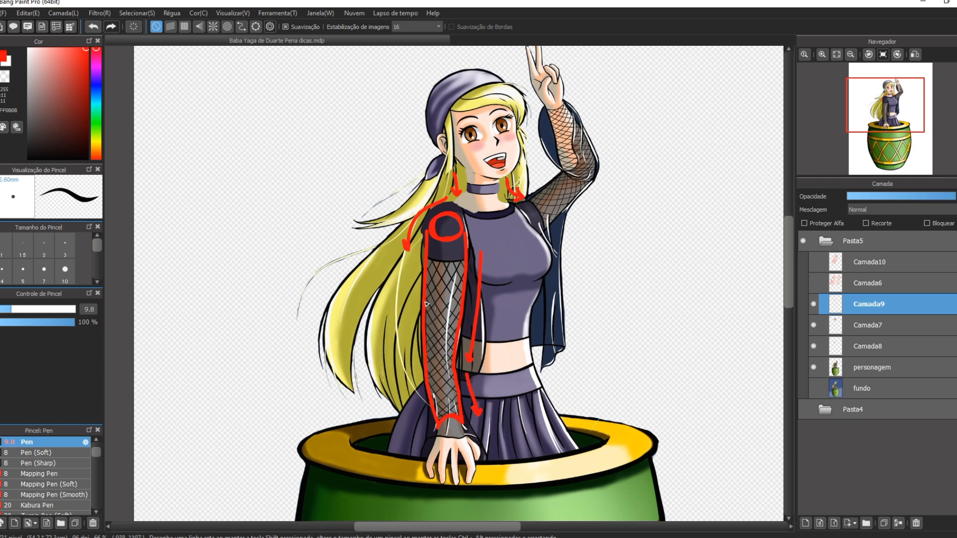
mouse_move(414, 269)
mouse_down()
mouse_move(410, 366)
mouse_move(425, 413)
mouse_up()
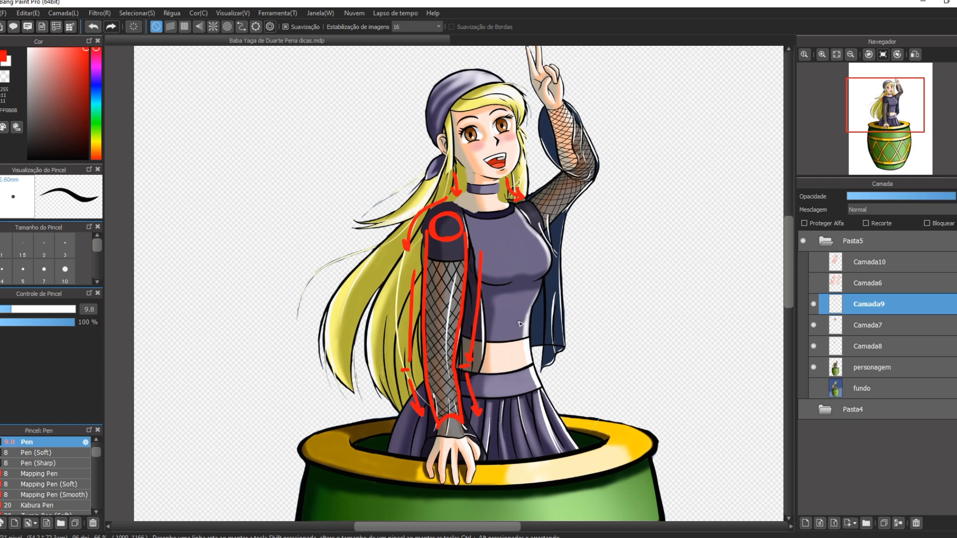
Outline the upper arm and forearm in green and draw a horizontal elbow line with an arrow across the waist
click(97, 123)
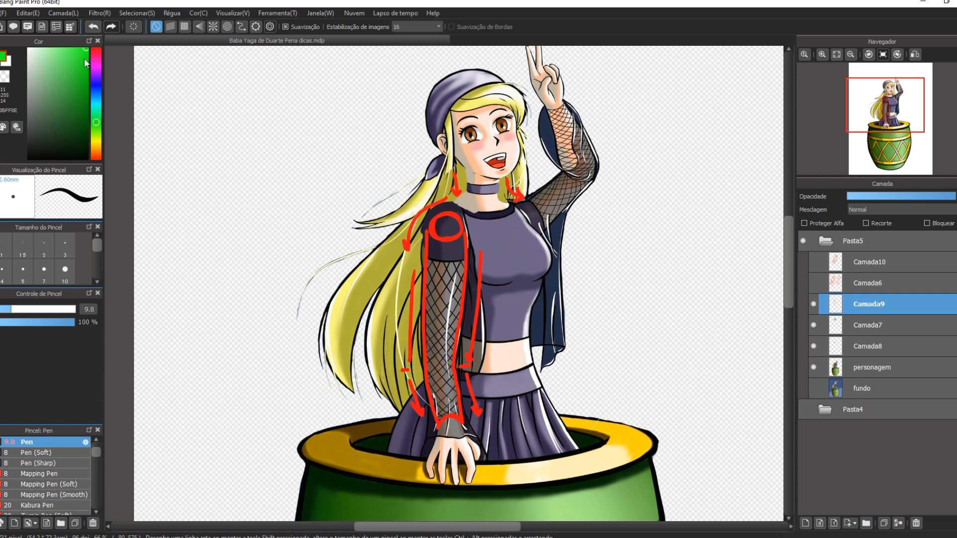
click(76, 84)
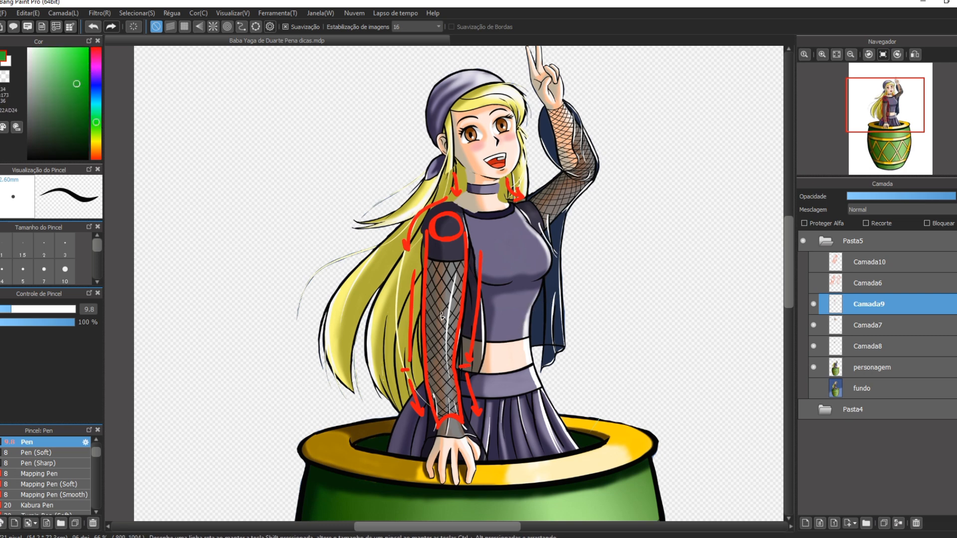
mouse_move(416, 327)
mouse_down()
mouse_move(476, 329)
mouse_move(461, 362)
mouse_move(463, 415)
mouse_up()
drag(424, 331, 436, 413)
mouse_move(429, 380)
mouse_down()
mouse_move(436, 417)
mouse_move(466, 416)
mouse_up()
drag(427, 229, 425, 327)
drag(464, 229, 460, 327)
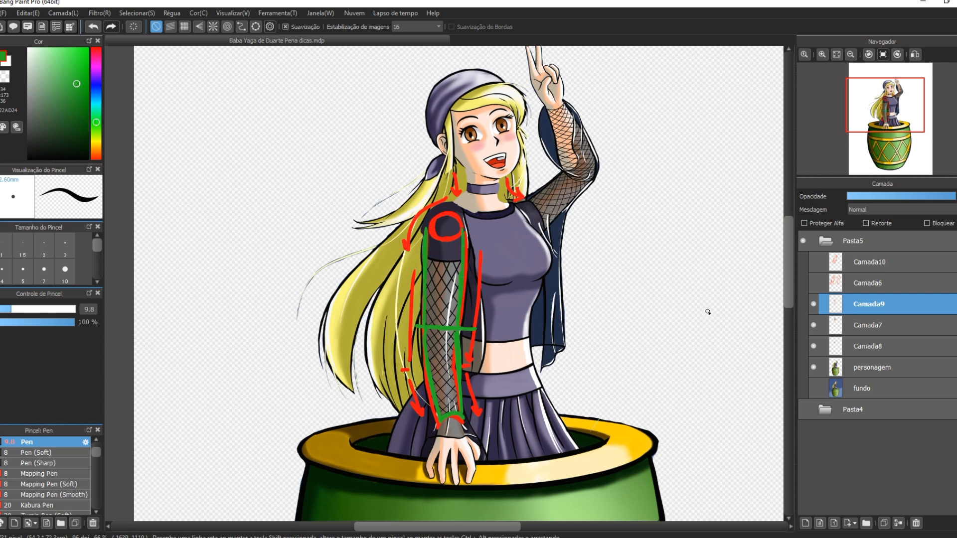
mouse_move(409, 328)
mouse_down()
mouse_move(528, 325)
mouse_move(415, 329)
mouse_move(438, 328)
mouse_up()
drag(549, 321, 530, 324)
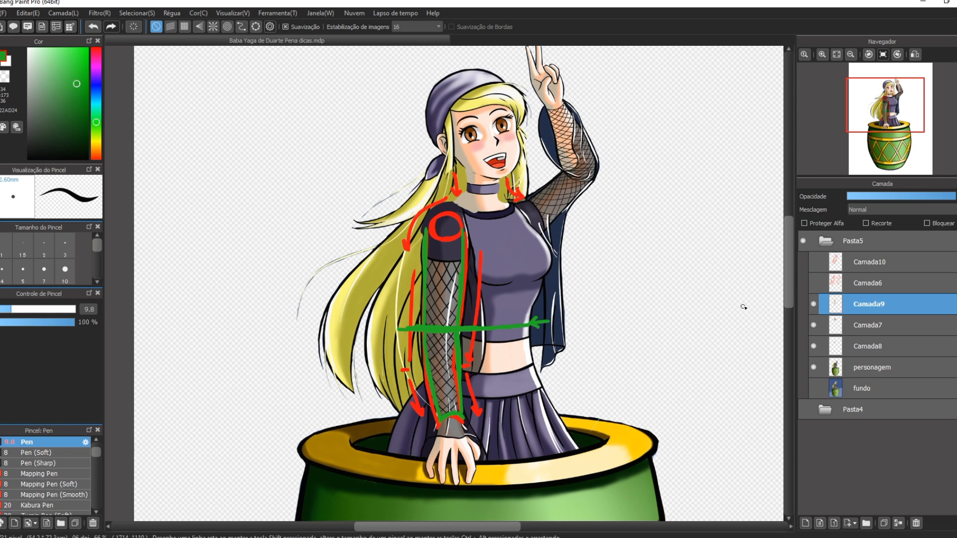
Hide the red and green annotation layer and block in the lowered arm beneath the sleeve on the retouching layer
click(813, 304)
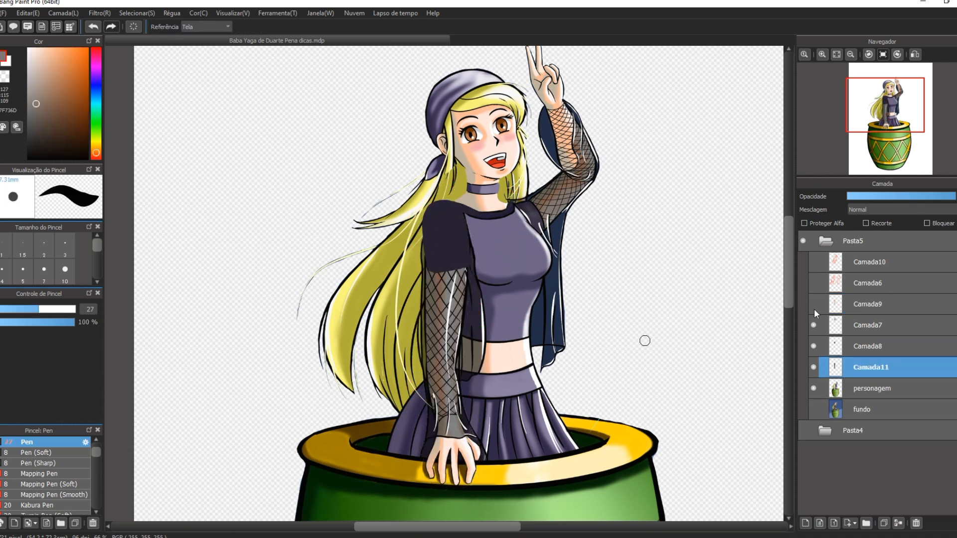
key(b)
click(901, 196)
click(842, 346)
drag(436, 275, 437, 424)
click(814, 367)
Refine the lowered arm's flat grey shape from sleeve to wrist by alternately painting and erasing its edges
mouse_move(465, 271)
mouse_down()
mouse_move(462, 419)
mouse_move(450, 411)
mouse_up()
key(e)
drag(431, 294, 432, 426)
key(b)
key(e)
drag(470, 272, 464, 423)
key(b)
drag(436, 274, 465, 266)
key(e)
key(b)
drag(433, 339, 433, 383)
key(e)
drag(470, 271, 467, 351)
key(b)
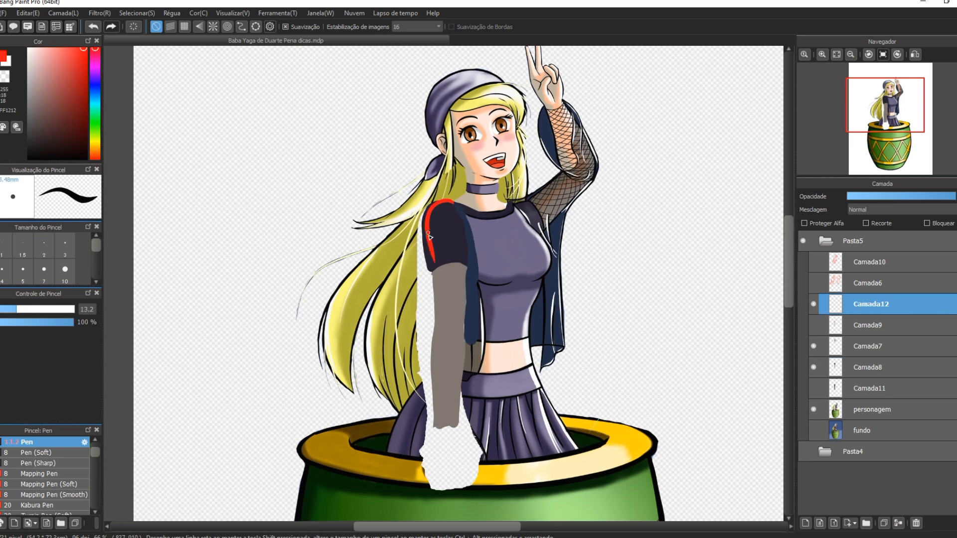
Outline the corrected upper arm and forearm as separate red segments and draw a downward arrow beside the arm
drag(432, 252, 438, 326)
drag(463, 223, 465, 326)
drag(466, 329, 458, 432)
drag(405, 264, 413, 388)
key(ctrl+z)
drag(489, 279, 491, 368)
drag(410, 264, 411, 368)
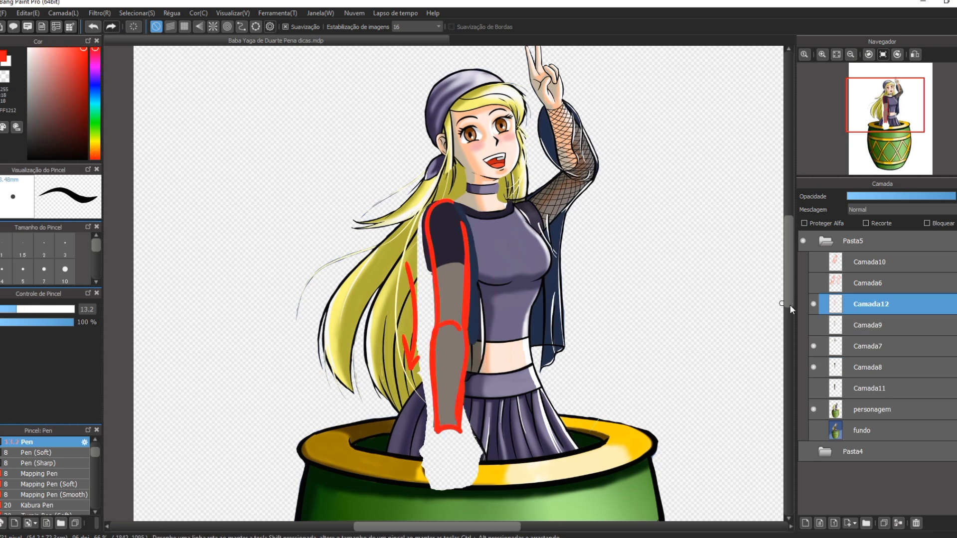
Hide the red annotation layer, transform the selected forearm on Camada8, and sample the arm's grey
click(813, 304)
click(869, 367)
key(e)
key(m)
key(ctrl+t)
mouse_move(427, 297)
mouse_down()
mouse_move(487, 434)
mouse_move(455, 422)
mouse_up()
key(Return)
key(ctrl+d)
key(b)
alt+click(439, 279)
click(813, 303)
click(812, 303)
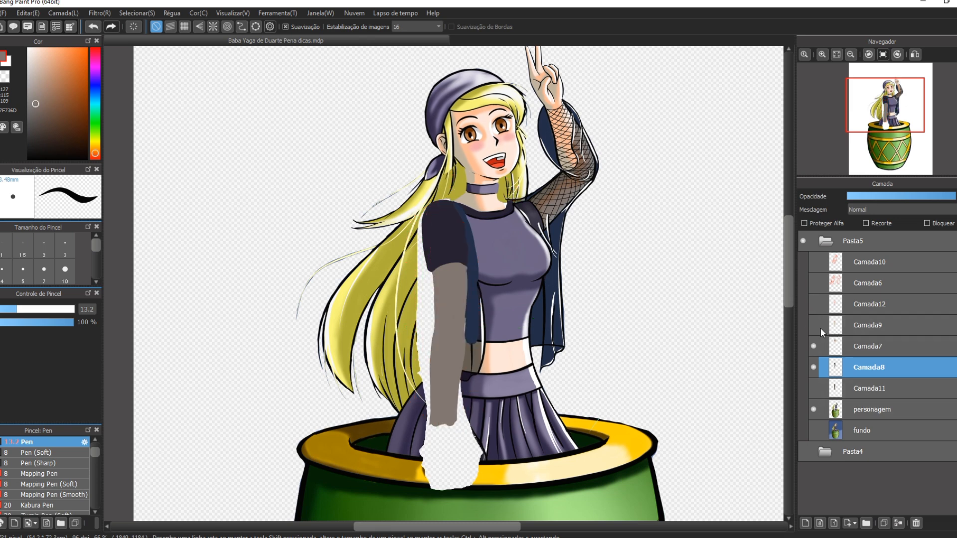
Show and select the red and green annotation layer Camada9, and set the drawing colour to pure red
click(814, 325)
click(856, 328)
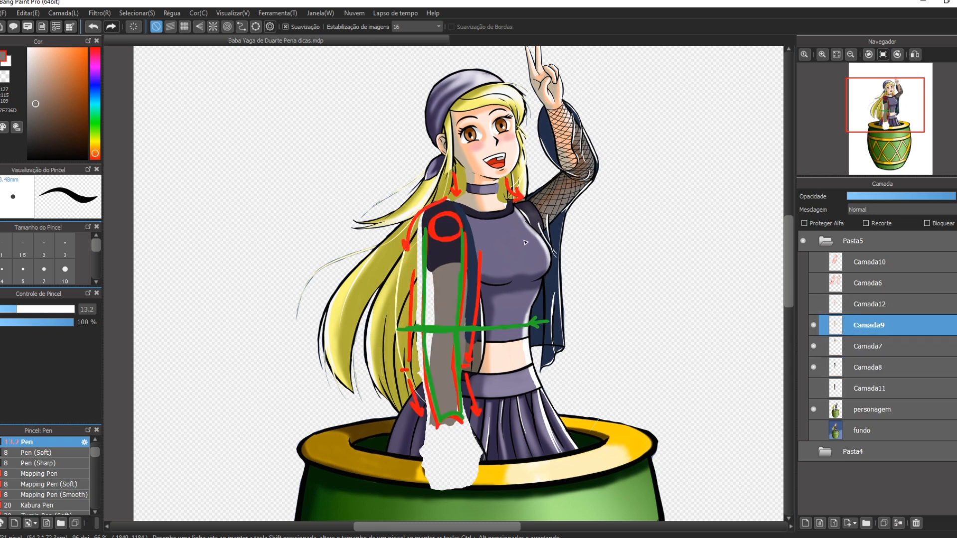
click(95, 48)
click(86, 47)
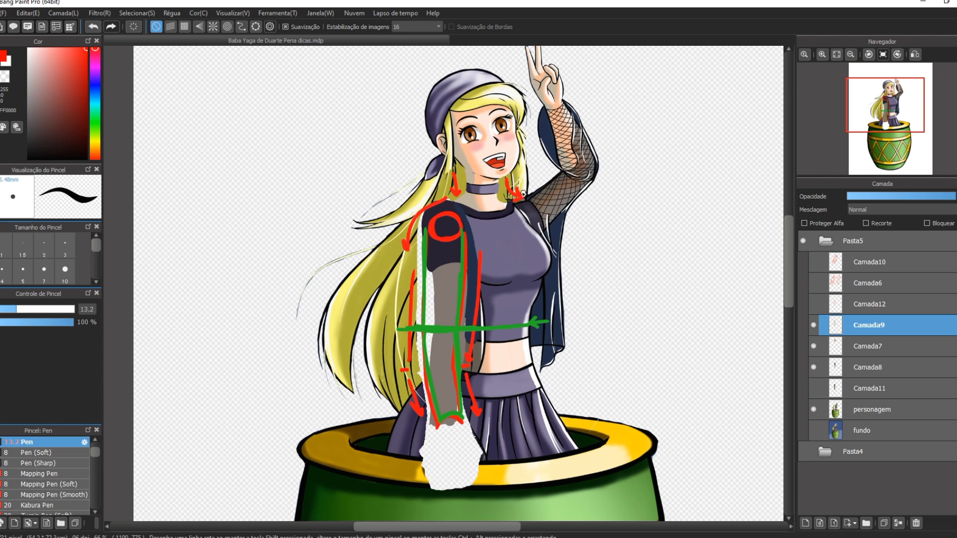
key(e)
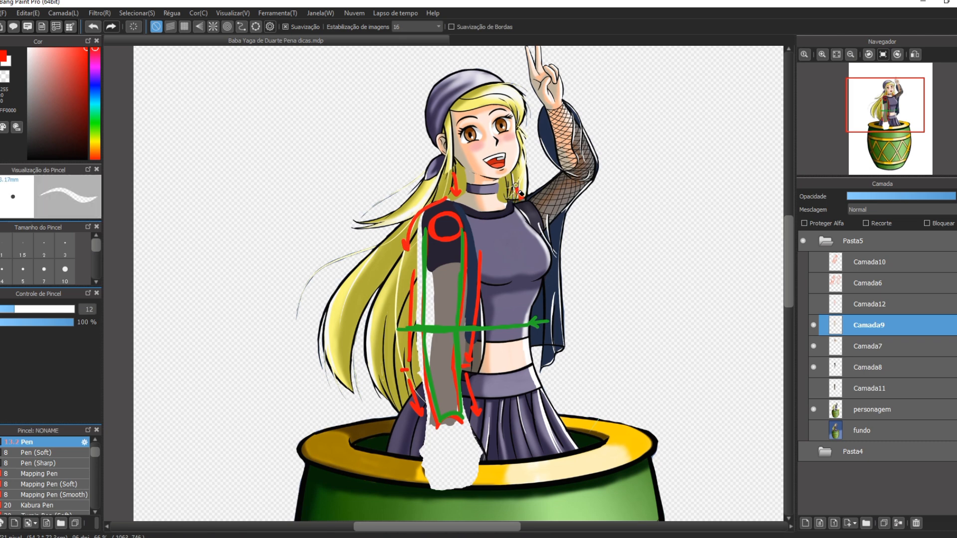
key(e)
Mark the raised arm's upper arm and forearm lengths with red strokes meeting at the elbow, and sample the dark sleeve colour
drag(532, 197, 596, 169)
drag(551, 220, 598, 172)
mouse_move(547, 107)
mouse_down()
mouse_move(559, 142)
mouse_move(598, 172)
mouse_up()
key(ctrl+z)
drag(571, 96, 611, 163)
drag(616, 173, 558, 237)
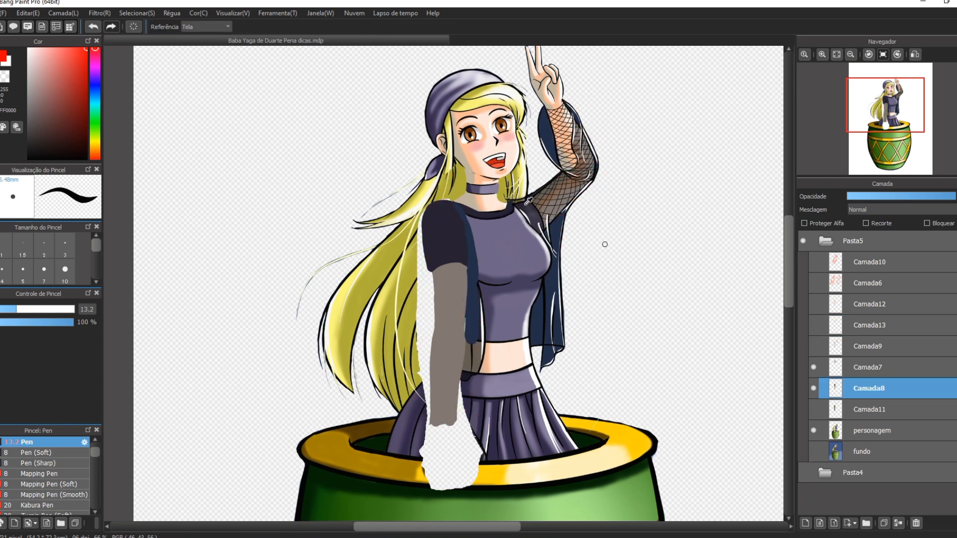
alt+click(446, 215)
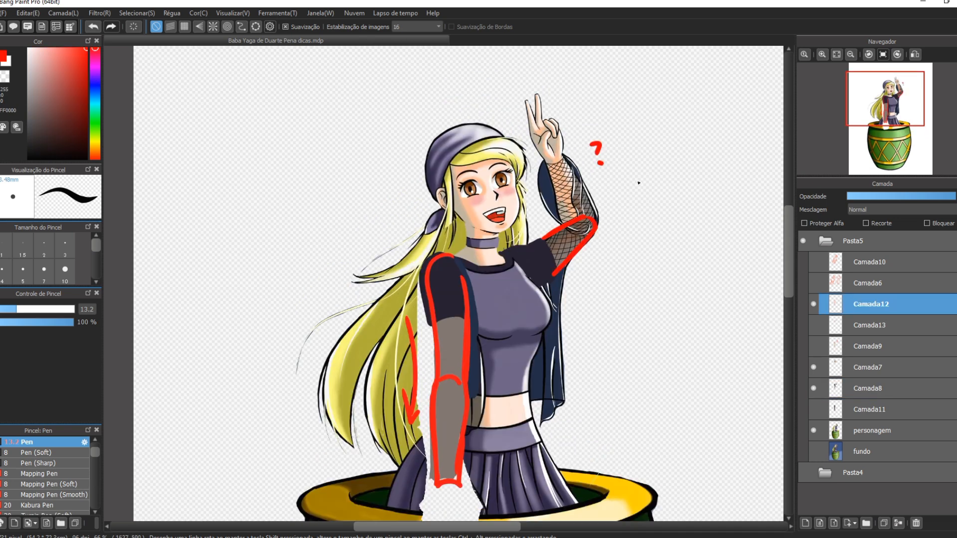
Remove the red question mark, outline the raised arm from shoulder to fingers in red, and erase stray lines around the upper arm
key(ctrl+z)
key(ctrl+z)
drag(501, 251, 530, 289)
key(ctrl+z)
drag(542, 156, 594, 218)
mouse_move(532, 172)
mouse_down()
mouse_move(557, 216)
mouse_move(587, 235)
mouse_up()
mouse_move(493, 123)
mouse_down()
mouse_move(530, 170)
mouse_move(513, 139)
mouse_up()
drag(532, 136, 541, 157)
key(e)
click(73, 309)
drag(522, 264, 568, 251)
Select the red sketch of the raised forearm and hand, and rotate and move it so the hand meets the forehead
key(m)
drag(481, 92, 640, 270)
key(ctrl+t)
drag(652, 183, 654, 166)
mouse_move(601, 215)
mouse_down()
mouse_move(602, 233)
mouse_move(501, 255)
mouse_move(534, 280)
mouse_up()
key(Return)
key(b)
Cut the painted raised forearm and hand from personagem, paste them on their own layer, and transform them to match the red sketch
click(813, 304)
click(852, 430)
mouse_move(573, 233)
mouse_down()
mouse_move(519, 97)
mouse_move(574, 234)
mouse_up()
key(ctrl+x)
key(ctrl+v)
key(ctrl+t)
drag(586, 180, 580, 186)
key(Return)
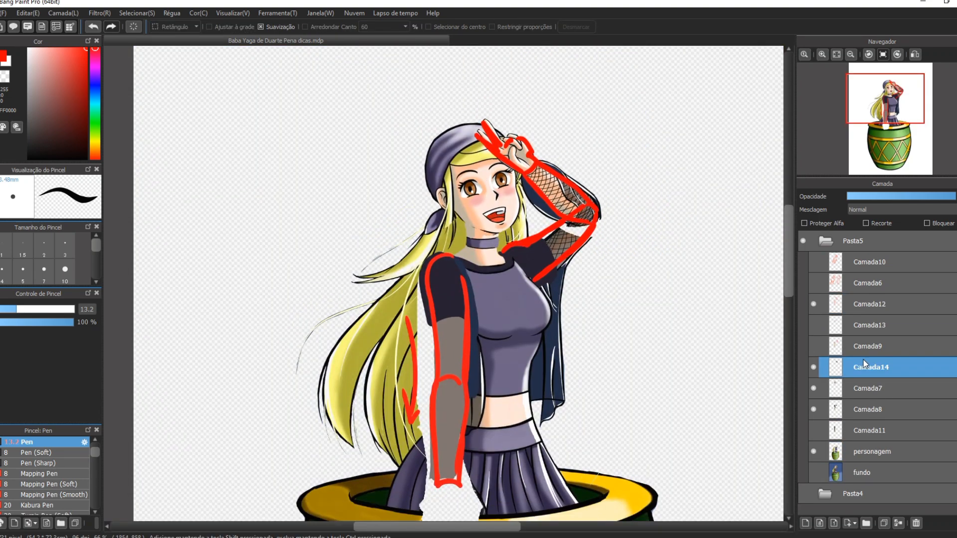
Lower the opacity of the red annotation layer Camada12 and make Camada8 the active painting layer
click(813, 389)
click(813, 388)
click(867, 304)
click(902, 197)
click(823, 409)
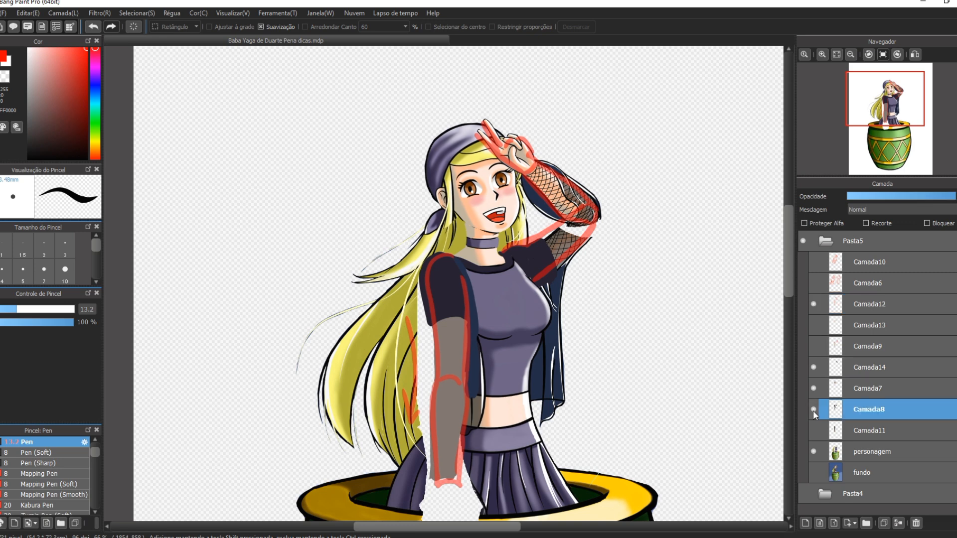
Extend the raised arm's dark sleeve over the shoulder in its sampled colour and erase the excess along its lower edge
key(i)
click(528, 259)
key(b)
drag(524, 240, 498, 255)
key(e)
drag(556, 270, 538, 285)
key(b)
Paint the raised upper arm from sleeve to elbow in the sampled grey and hide the red annotation layer
key(i)
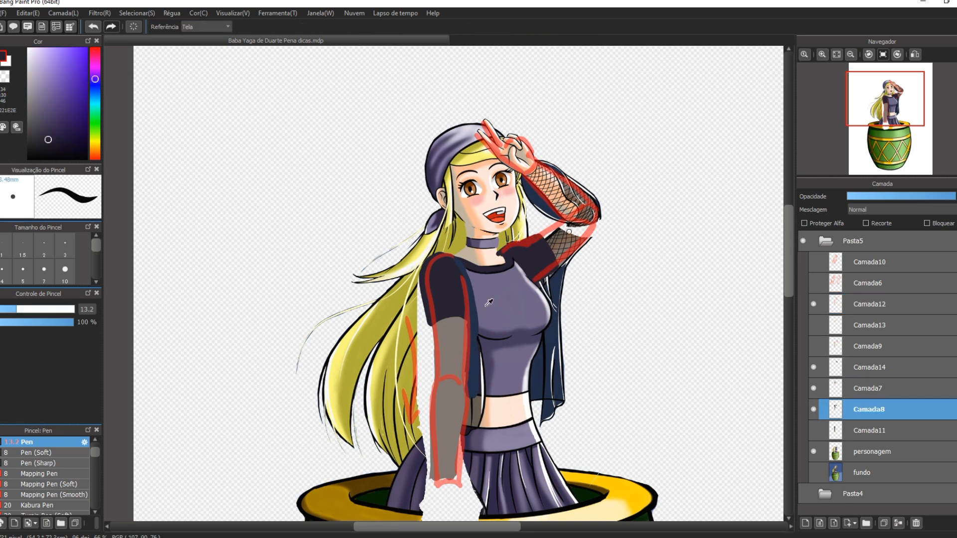
click(543, 240)
key(b)
drag(546, 238, 580, 237)
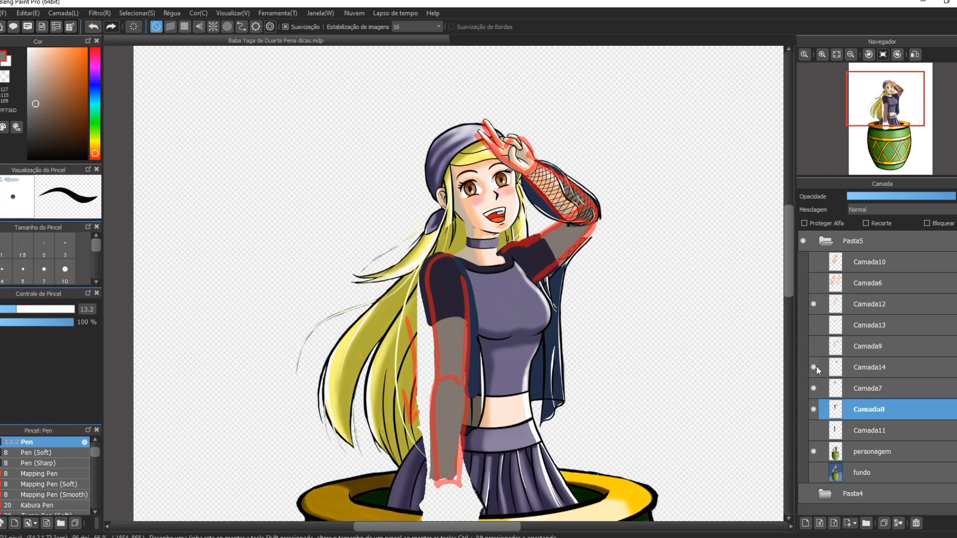
click(814, 304)
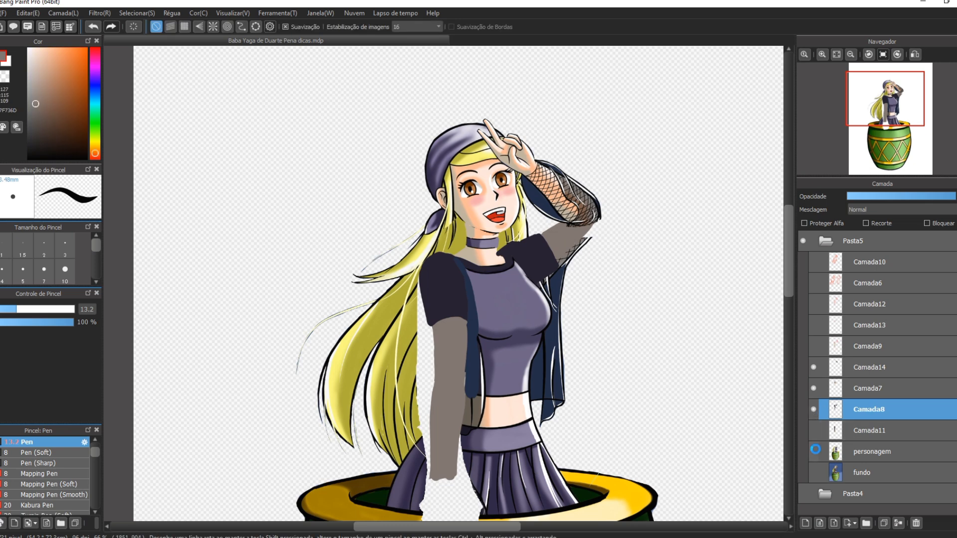
Paint the jacket's sampled navy around the raised forearm, elbow and underside of the upper arm on Camada14
click(870, 367)
key(i)
click(546, 170)
key(b)
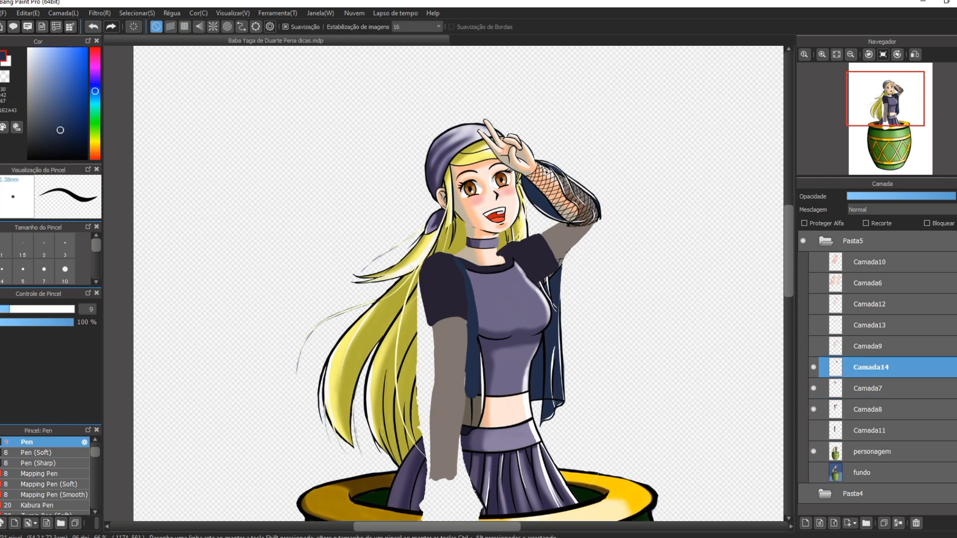
drag(546, 166, 586, 191)
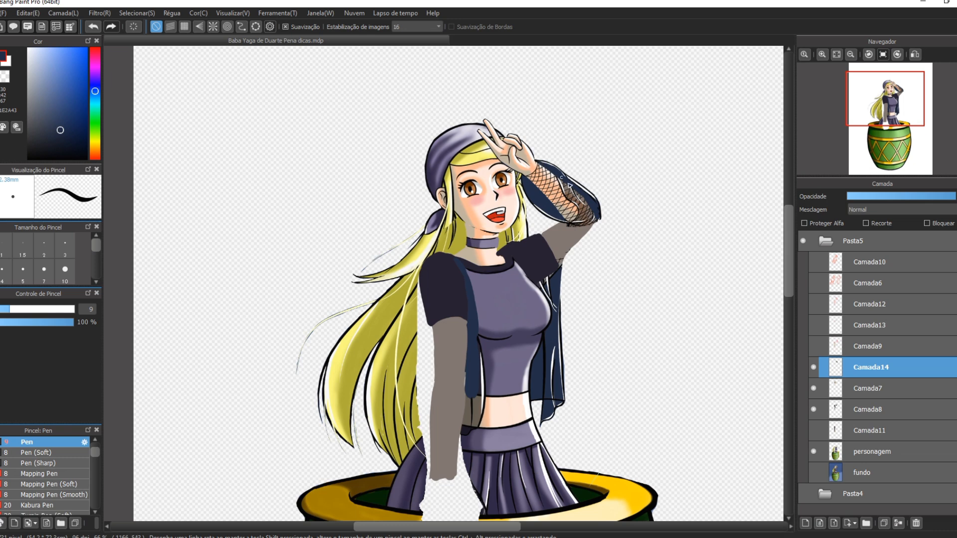
drag(593, 216, 562, 279)
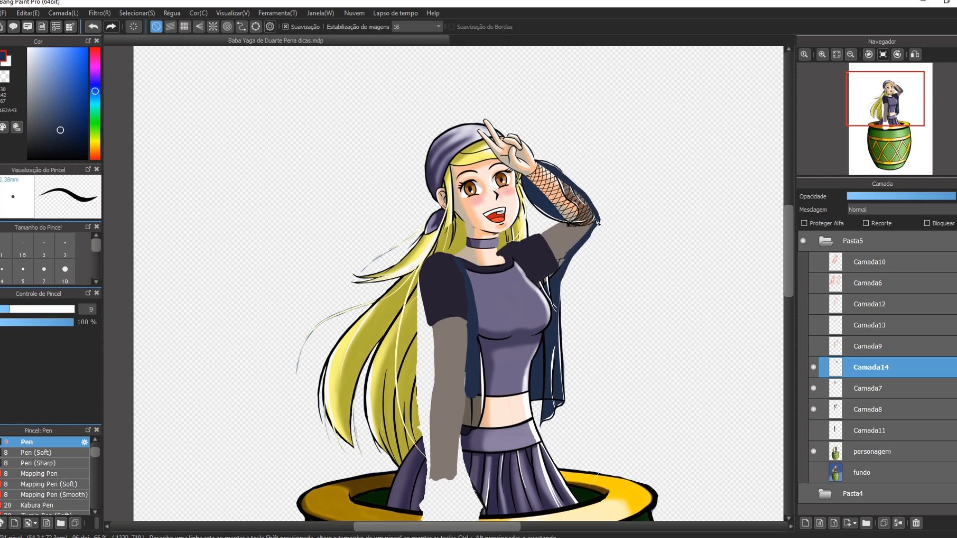
ctrl+click(506, 257)
mouse_move(500, 257)
mouse_down()
mouse_move(553, 282)
mouse_move(560, 272)
mouse_up()
Lasso the torso and skirt on personagem, place them on a new layer, and tilt the waist and skirt with a transform
click(814, 410)
click(813, 409)
click(847, 452)
ctrl+click(553, 265)
key(b)
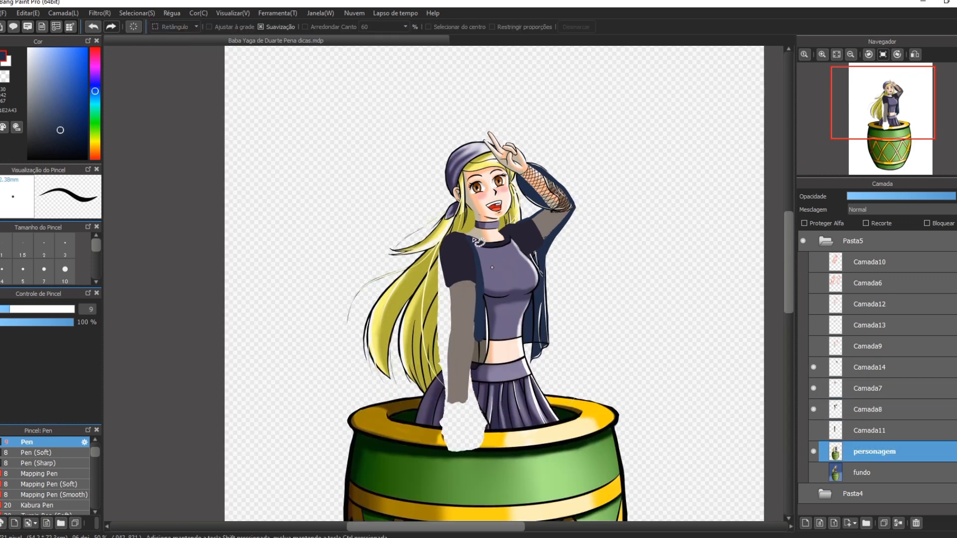
mouse_move(472, 240)
mouse_down()
mouse_move(509, 237)
mouse_move(541, 269)
mouse_move(532, 372)
mouse_up()
mouse_move(512, 436)
mouse_down()
mouse_move(471, 400)
mouse_move(479, 273)
mouse_move(474, 238)
mouse_up()
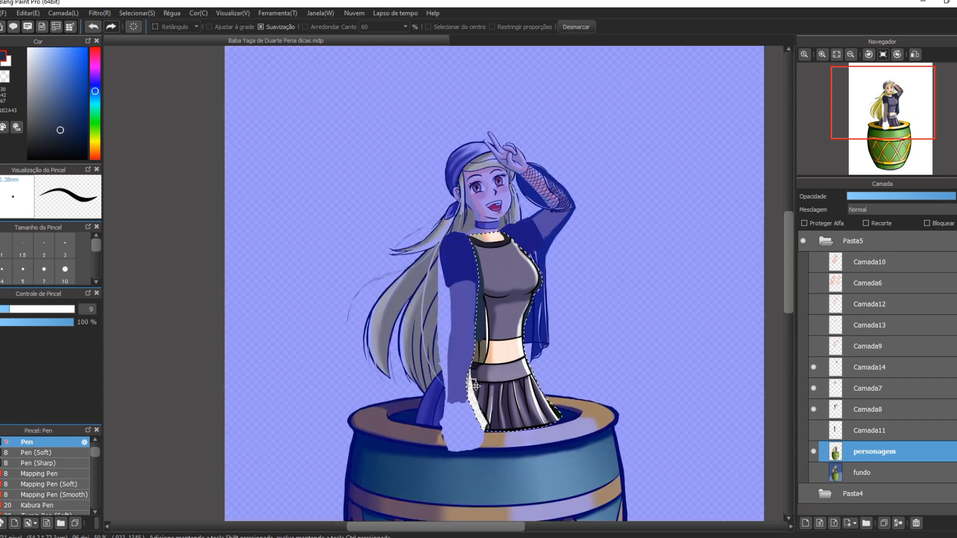
key(ctrl+shift+n)
key(ctrl+t)
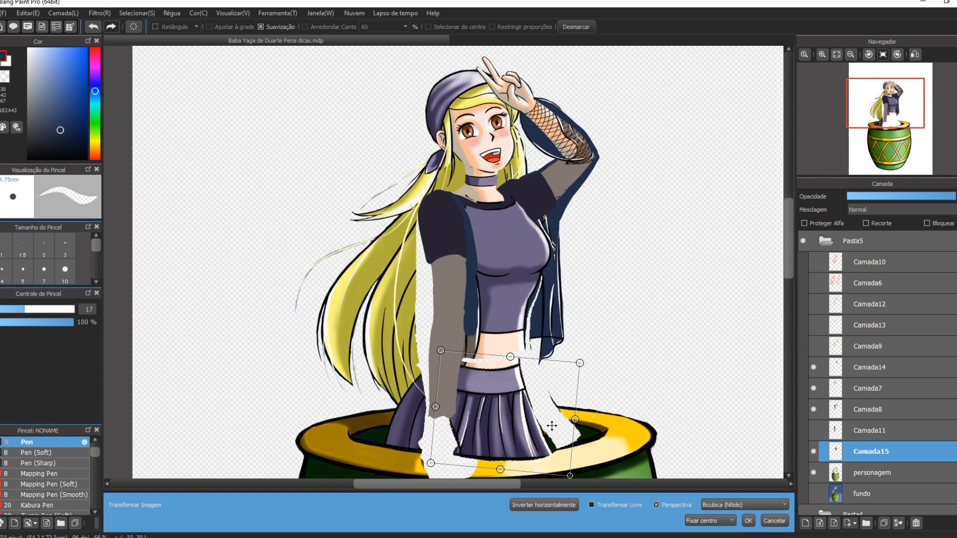
key(Return)
Erase the leftover edge along the outer side of the waist on Camada15
key(b)
drag(533, 323, 518, 367)
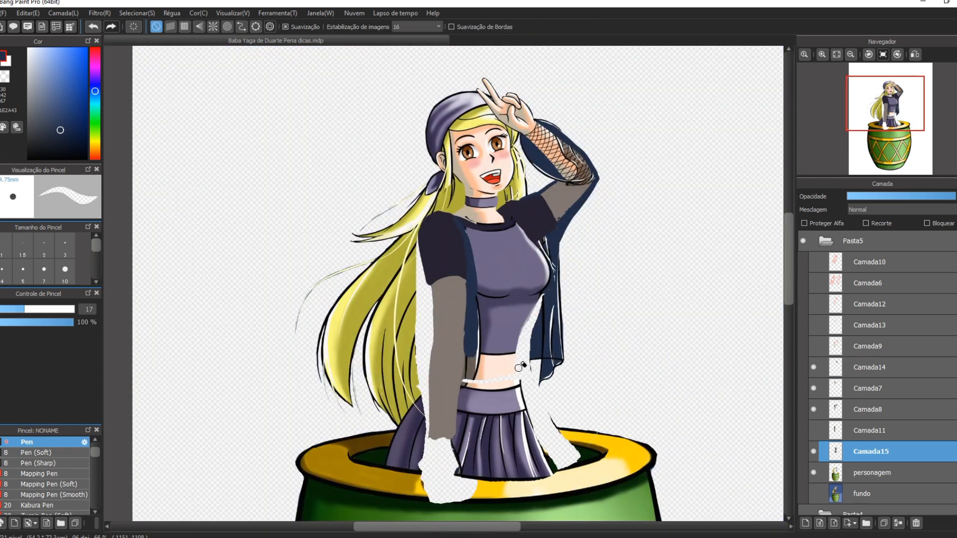
drag(534, 329, 522, 359)
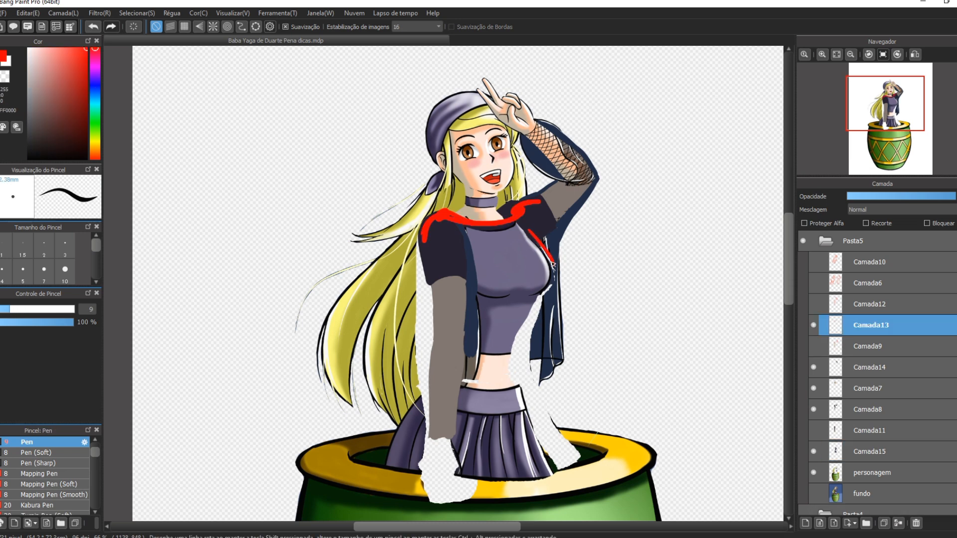
Sketch the torso, rib cage, waist, hips and outer thigh in red over the figure on Camada13
mouse_move(538, 261)
mouse_down()
mouse_move(554, 295)
mouse_move(509, 349)
mouse_move(463, 344)
mouse_up()
mouse_move(432, 244)
mouse_down()
mouse_move(434, 338)
mouse_move(371, 456)
mouse_up()
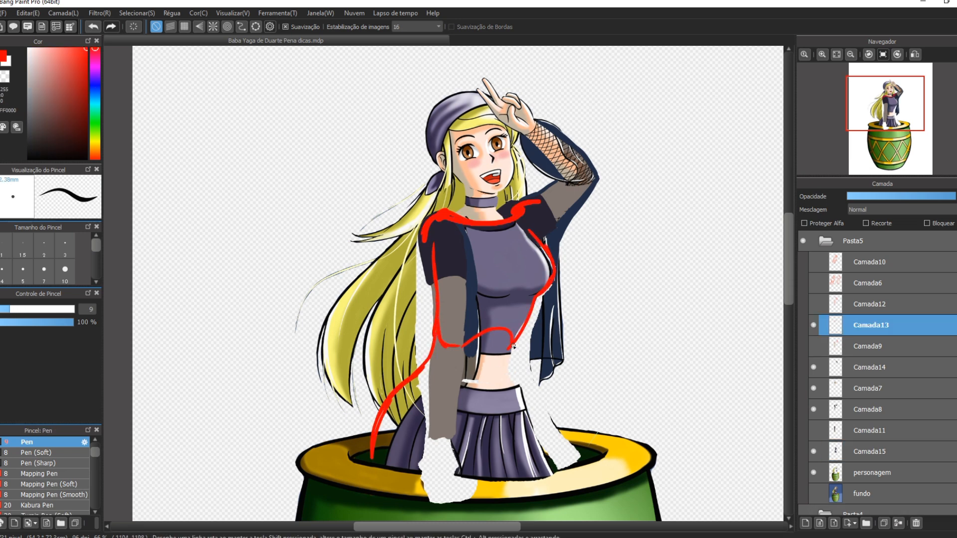
drag(419, 377, 500, 417)
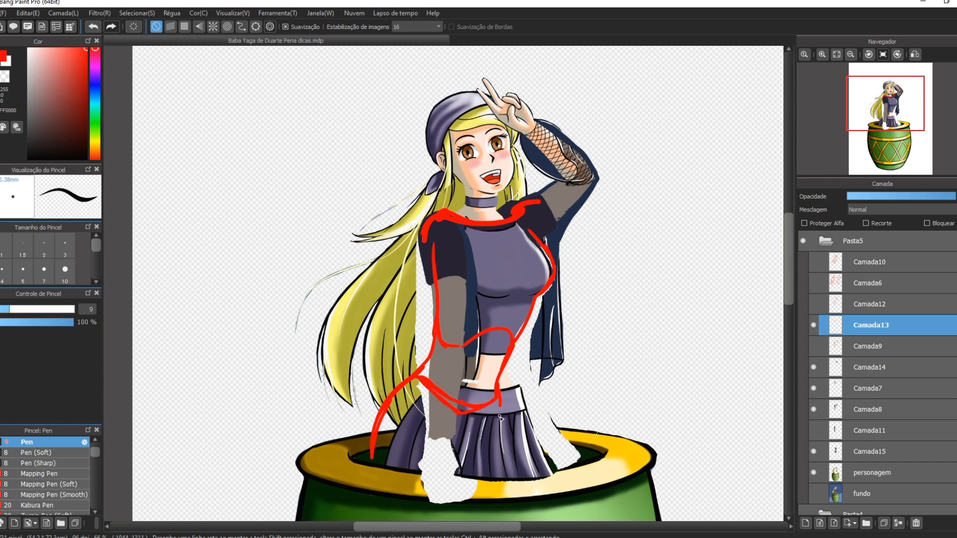
drag(384, 411, 376, 435)
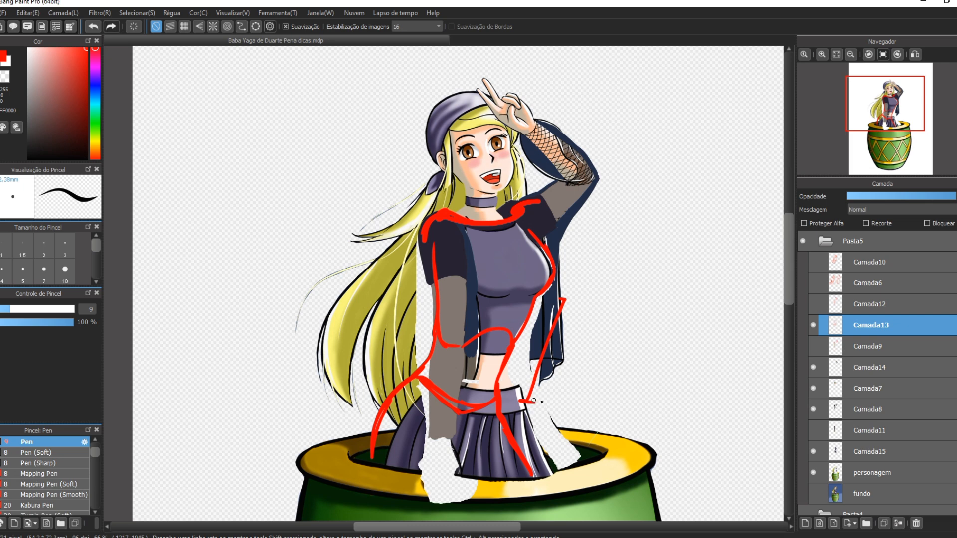
Transform the red hip sketch to tilt it higher, and redraw the outer and inner thigh lines
key(ctrl+t)
drag(461, 379, 463, 386)
key(Return)
key(ctrl+d)
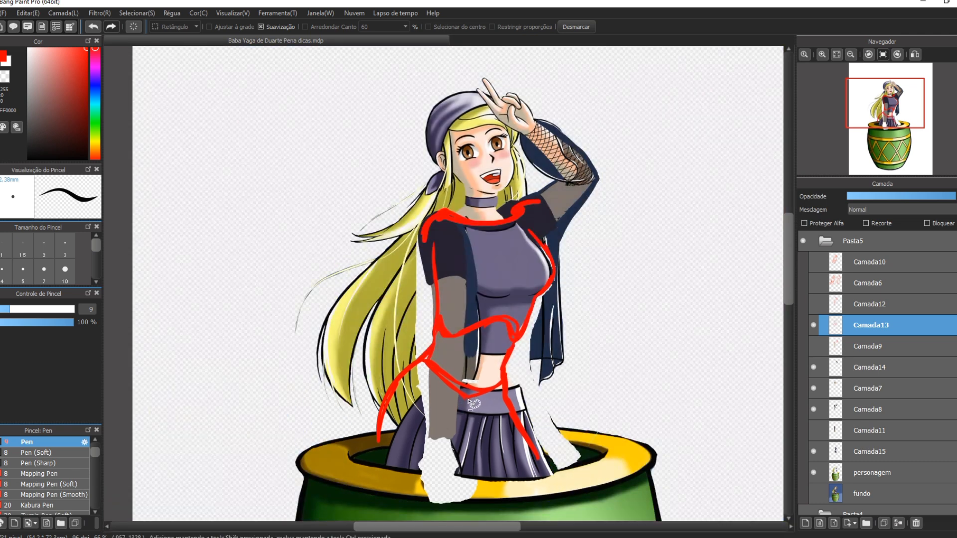
key(b)
drag(396, 379, 375, 449)
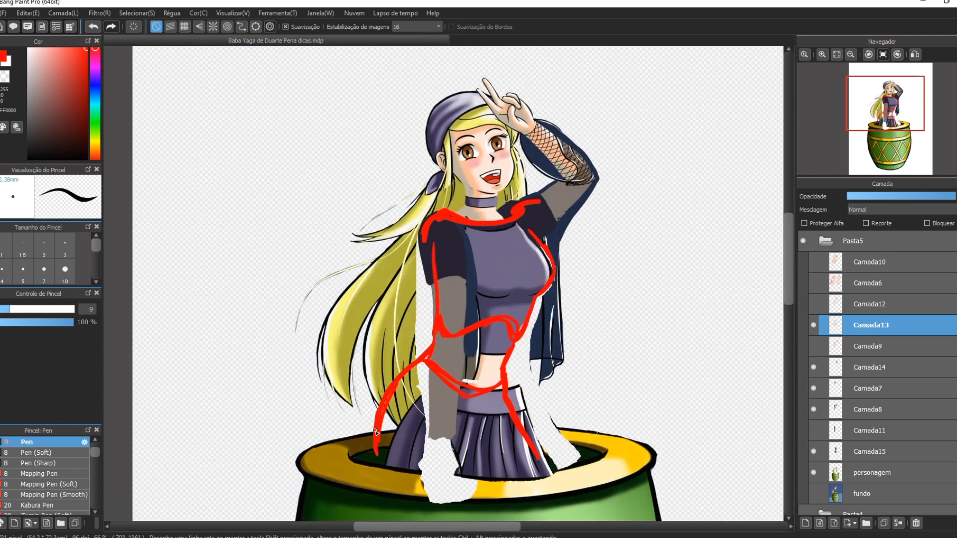
drag(425, 369, 448, 474)
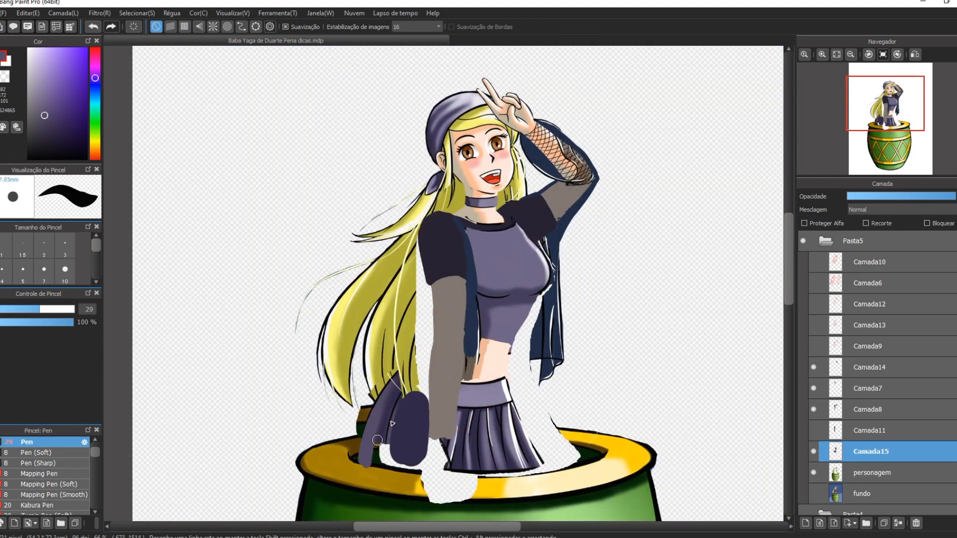
Repaint the skirt and waistband in sampled purples on Camada15 to follow the tilted hips, adding darker shading below the band
mouse_move(374, 448)
mouse_down()
mouse_move(395, 393)
mouse_move(434, 453)
mouse_move(399, 379)
mouse_move(419, 394)
mouse_move(417, 365)
mouse_up()
drag(504, 385, 506, 397)
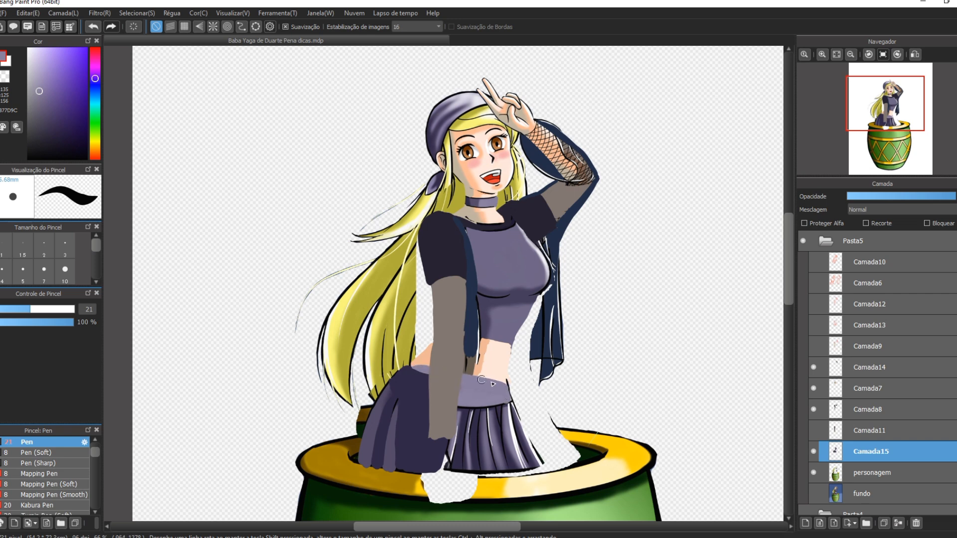
alt+click(469, 406)
mouse_move(461, 403)
mouse_down()
mouse_move(497, 403)
mouse_move(476, 401)
mouse_up()
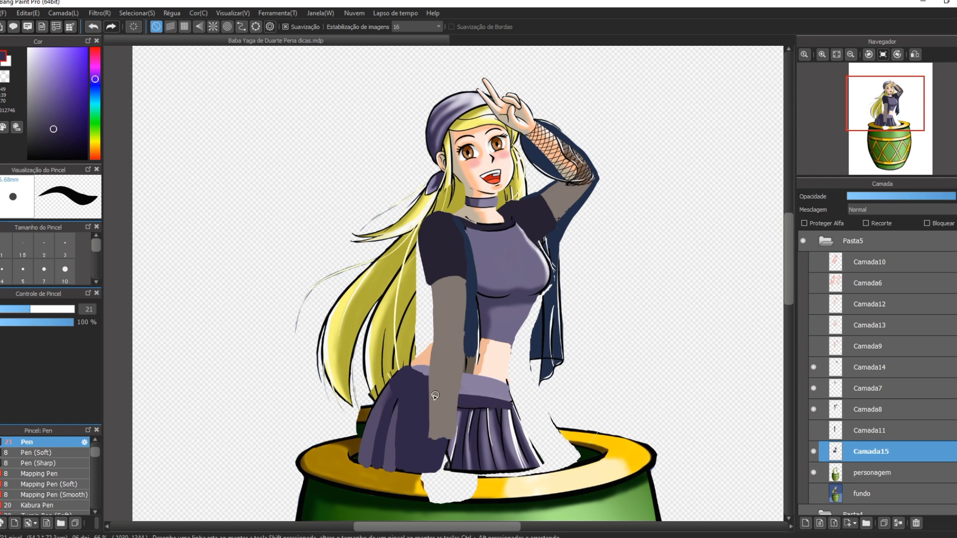
alt+click(406, 391)
mouse_move(400, 375)
mouse_down()
mouse_move(432, 374)
mouse_move(403, 382)
mouse_up()
alt+click(413, 390)
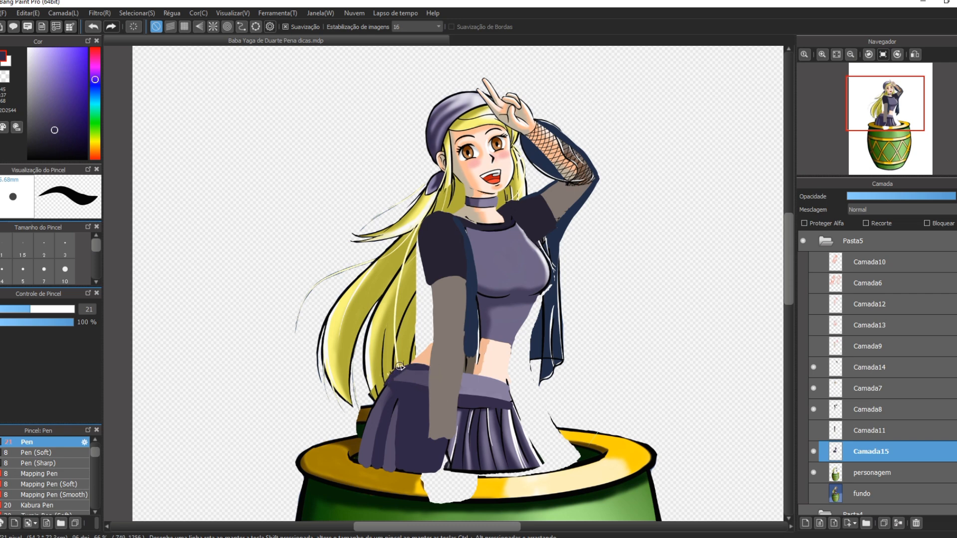
mouse_move(419, 368)
mouse_down()
mouse_move(386, 362)
mouse_move(411, 367)
mouse_up()
alt+click(492, 382)
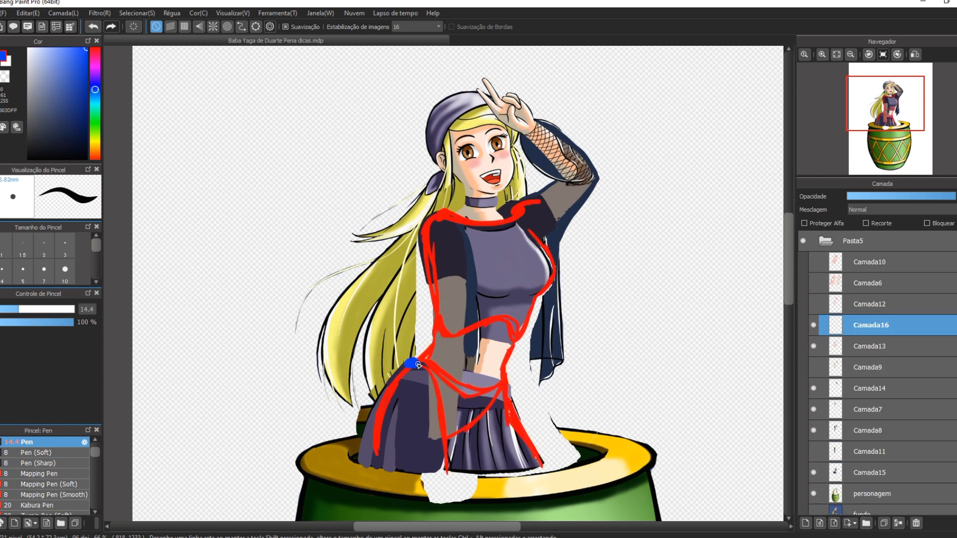
Draw blue contour curves across the hips, waist, bust, neckline and skirt on Camada16
mouse_move(413, 363)
mouse_down()
mouse_move(504, 383)
mouse_move(511, 406)
mouse_up()
drag(436, 332, 521, 334)
mouse_move(518, 219)
mouse_down()
mouse_move(549, 277)
mouse_move(441, 291)
mouse_up()
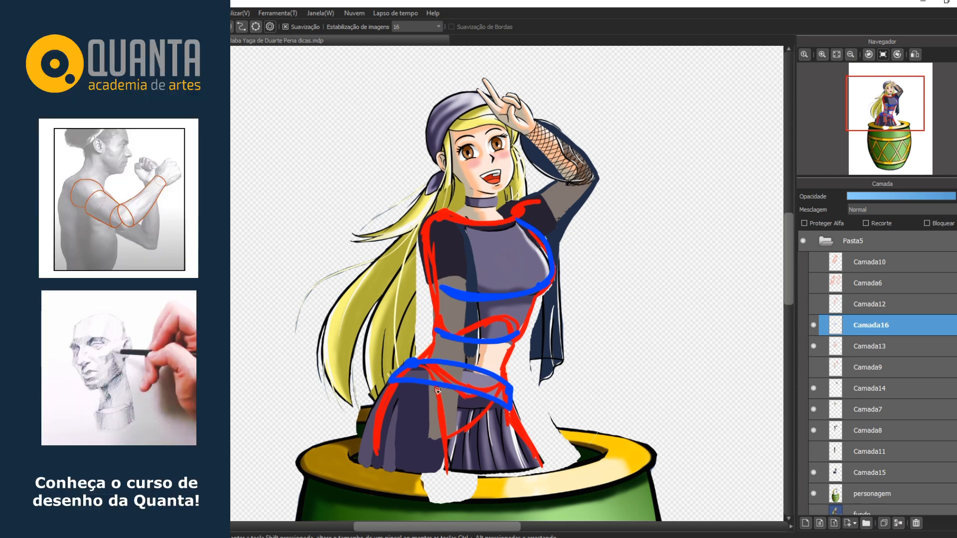
mouse_move(439, 227)
mouse_down()
mouse_move(522, 200)
mouse_move(441, 213)
mouse_up()
mouse_move(375, 443)
mouse_down()
mouse_move(456, 427)
mouse_move(531, 440)
mouse_up()
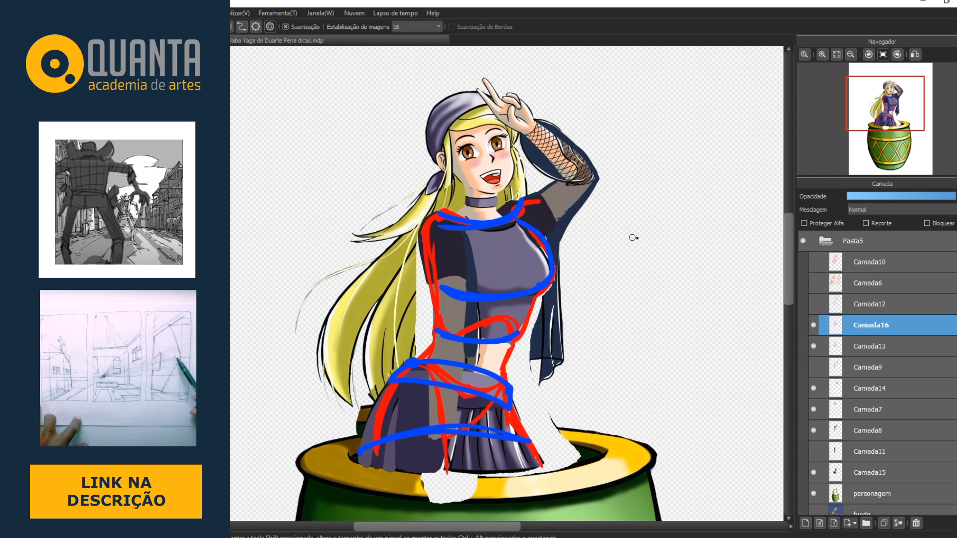
Sketch a separate simplified torso in blue beside the figure, with neckline, chest, rib cage, hips and thighs
drag(632, 219, 681, 212)
drag(627, 272, 707, 246)
drag(630, 305, 695, 298)
mouse_move(691, 203)
mouse_down()
mouse_move(714, 240)
mouse_move(693, 303)
mouse_up()
drag(629, 224, 636, 309)
mouse_move(634, 344)
mouse_down()
mouse_move(707, 357)
mouse_move(604, 382)
mouse_move(702, 356)
mouse_up()
drag(603, 381, 595, 435)
drag(703, 380, 724, 436)
drag(595, 228, 572, 384)
drag(567, 370, 583, 372)
key(ctrl+z)
key(ctrl+z)
key(ctrl+z)
Connect the blue rib cage and hips with inward waist curves and add a small mark on each side
drag(634, 307, 623, 345)
drag(694, 302, 699, 344)
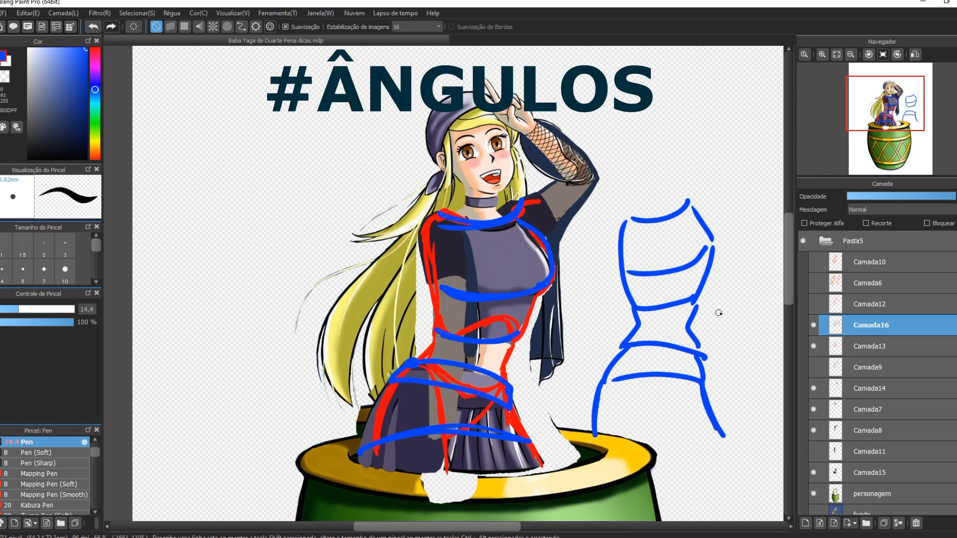
drag(718, 313, 720, 336)
drag(610, 316, 614, 330)
drag(580, 267, 567, 392)
key(ctrl+z)
key(ctrl+z)
key(ctrl+z)
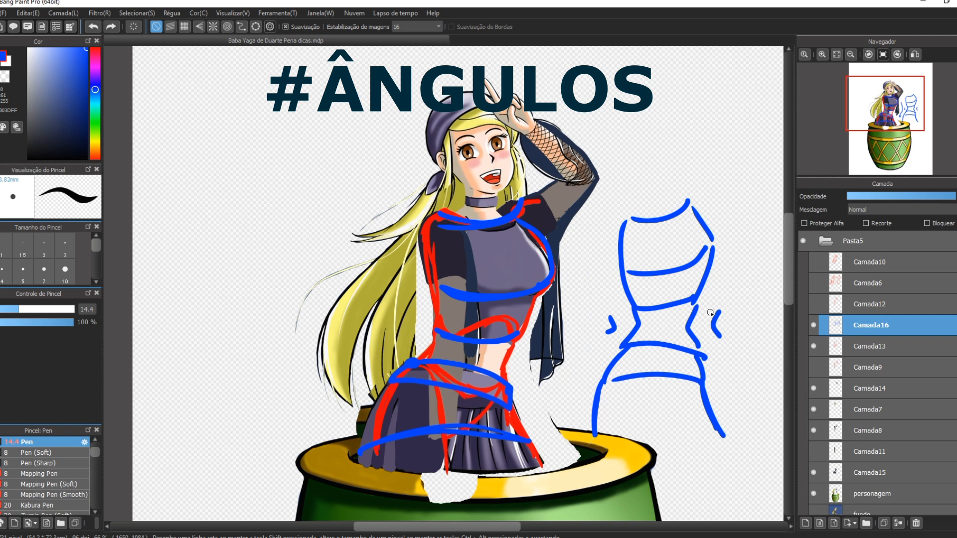
Hide the blue and red sketch layers, return to Camada15, and sample the waist's skin tone
click(814, 325)
click(813, 346)
click(869, 472)
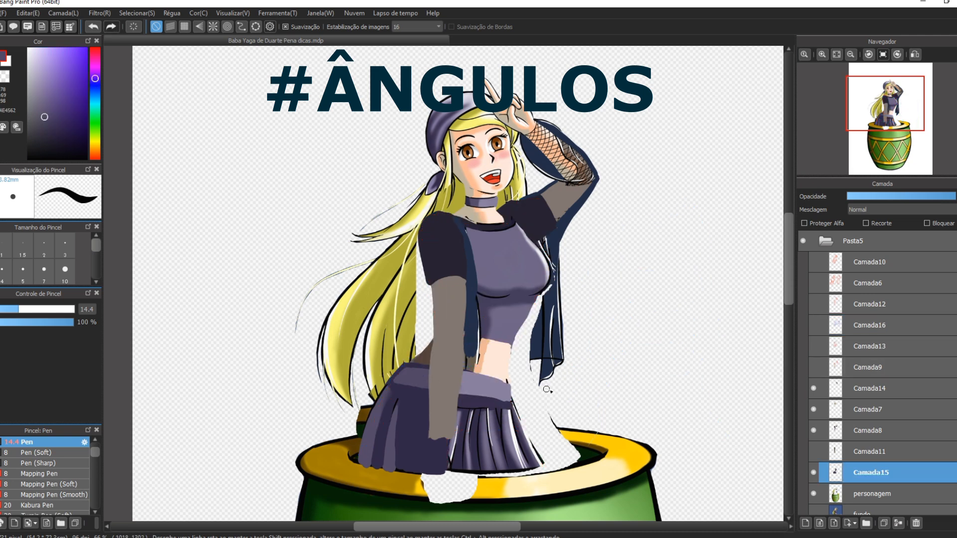
alt+click(507, 353)
Add a layer directly above personagem and paint the vest's far side behind the torso in the sampled navy
click(872, 493)
click(805, 524)
alt+click(547, 339)
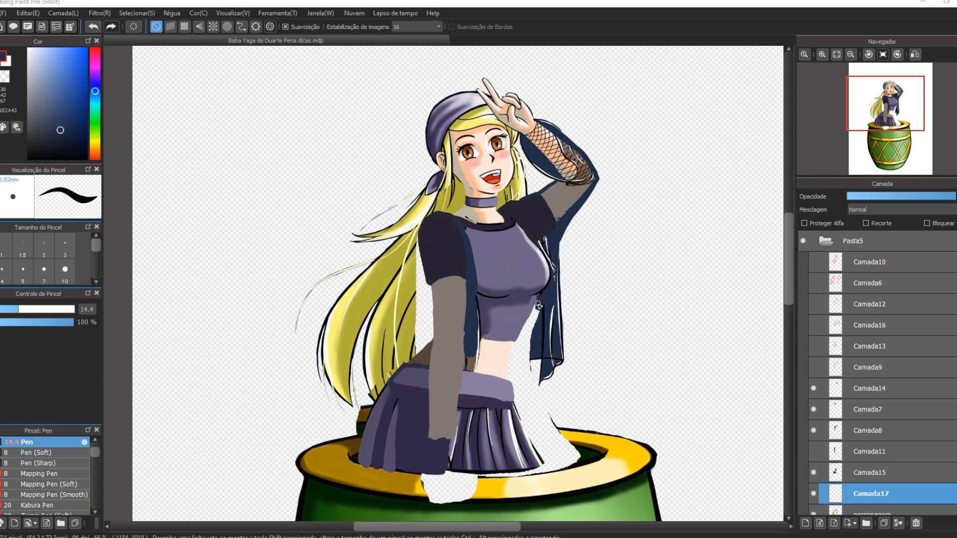
drag(539, 303, 518, 359)
Paint the vest's near panel in navy around the lowered arm on Camada15, erasing the excess beside the sleeve
click(871, 473)
mouse_move(468, 224)
mouse_down()
mouse_move(474, 295)
mouse_move(397, 364)
mouse_move(430, 329)
mouse_up()
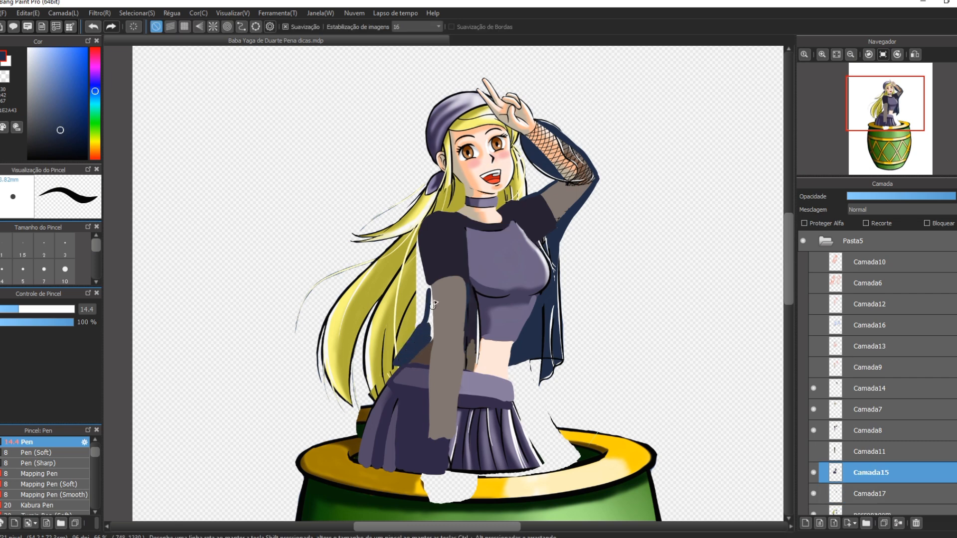
key(e)
mouse_move(431, 294)
mouse_down()
mouse_move(430, 338)
mouse_move(396, 360)
mouse_move(425, 441)
mouse_up()
key(b)
drag(464, 294, 472, 443)
drag(470, 409, 456, 439)
Add a layer above Camada8 and ink the near shoulder and the vest's front edges in black
scroll(870, 423, down, 1)
click(814, 414)
click(814, 413)
click(868, 413)
click(805, 523)
mouse_move(467, 228)
mouse_down()
mouse_move(487, 388)
mouse_move(485, 354)
mouse_up()
alt+click(454, 255)
alt+click(475, 312)
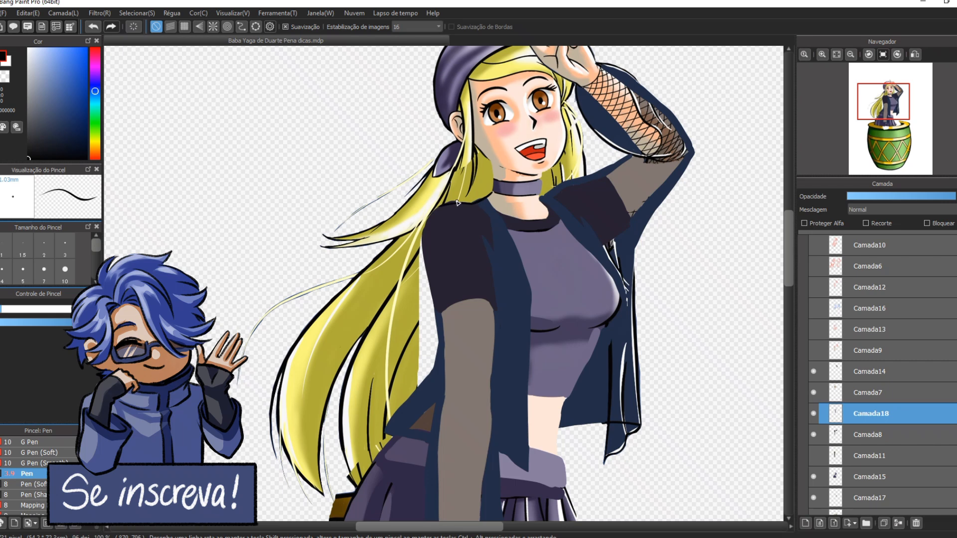
drag(457, 203, 493, 299)
drag(521, 200, 532, 373)
drag(533, 307, 509, 374)
Ink the vest's hems, the waist edge and the lowered sleeve in black, and move the line layer above Camada14
mouse_move(563, 429)
mouse_down()
mouse_move(609, 397)
mouse_move(612, 422)
mouse_up()
mouse_move(593, 351)
mouse_down()
mouse_move(559, 454)
mouse_move(531, 492)
mouse_up()
drag(385, 432, 432, 438)
drag(497, 308, 497, 383)
drag(438, 349, 386, 431)
drag(406, 391, 420, 430)
key(ctrl+])
key(ctrl+])
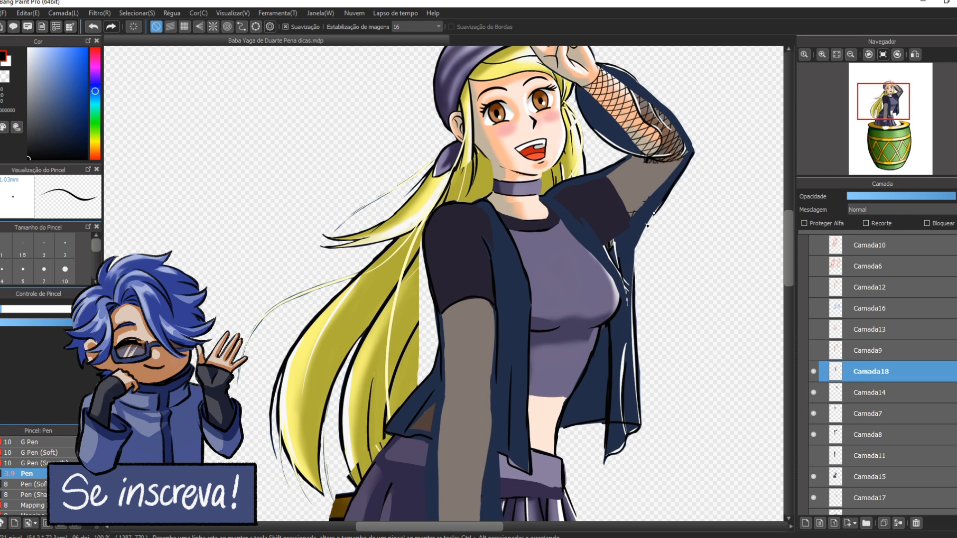
Draw a black fishnet pattern over the raised upper arm and along the lowered arm's grey sleeve
mouse_move(615, 177)
mouse_down()
mouse_move(627, 201)
mouse_move(668, 179)
mouse_up()
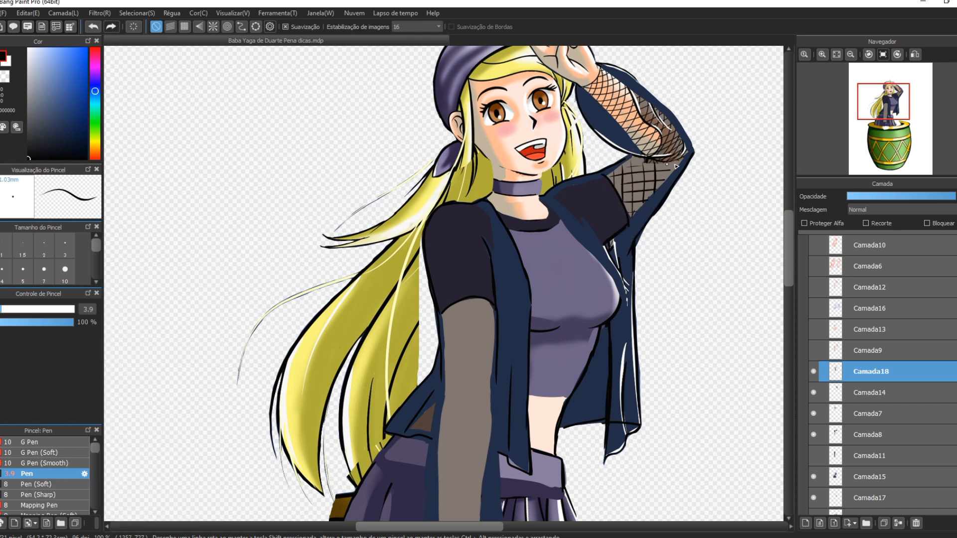
scroll(628, 179, down, 3)
drag(497, 237, 495, 373)
drag(438, 234, 424, 384)
mouse_move(451, 160)
mouse_down()
mouse_move(489, 173)
mouse_move(446, 234)
mouse_up()
mouse_move(491, 247)
mouse_down()
mouse_move(442, 319)
mouse_move(438, 386)
mouse_up()
mouse_move(448, 185)
mouse_down()
mouse_move(491, 234)
mouse_move(493, 257)
mouse_up()
mouse_move(449, 277)
mouse_down()
mouse_move(488, 316)
mouse_move(484, 366)
mouse_up()
drag(452, 361, 476, 389)
ctrl+alt+click(472, 328)
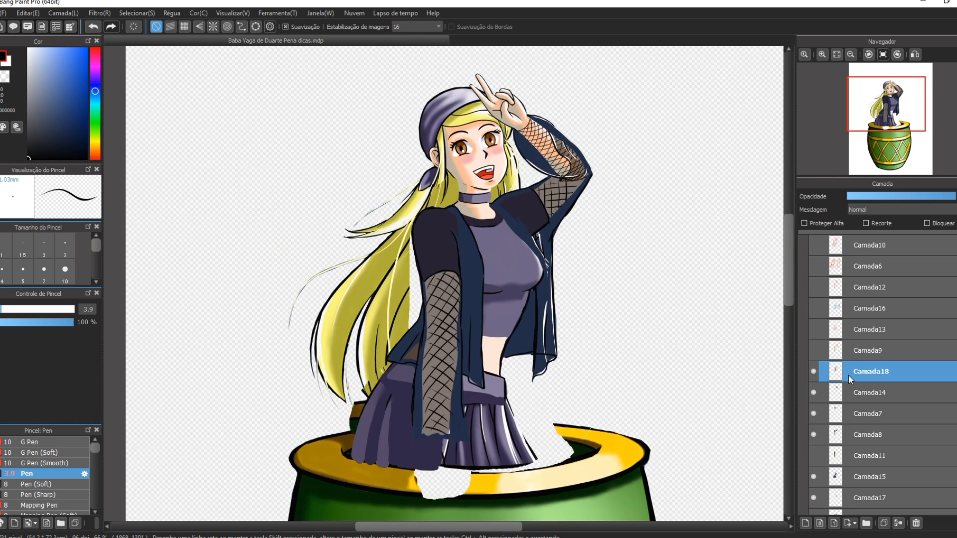
Add white highlight strokes along the vest's edges, the far shoulder and the near front panel
alt+click(547, 246)
mouse_move(538, 237)
mouse_down()
mouse_move(549, 239)
mouse_move(553, 261)
mouse_up()
alt+click(533, 239)
drag(529, 189, 494, 207)
mouse_move(461, 206)
mouse_down()
mouse_move(426, 215)
mouse_move(459, 313)
mouse_move(461, 420)
mouse_up()
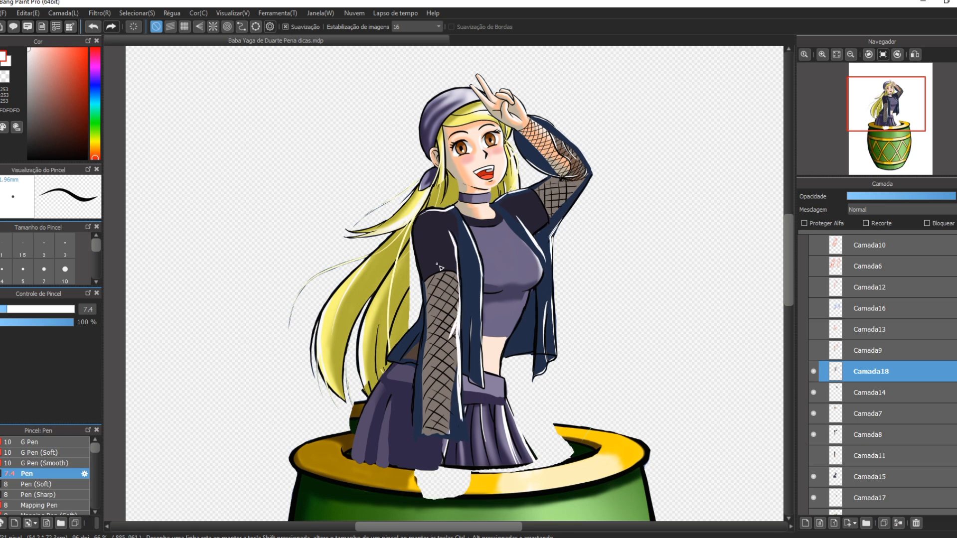
alt+click(466, 341)
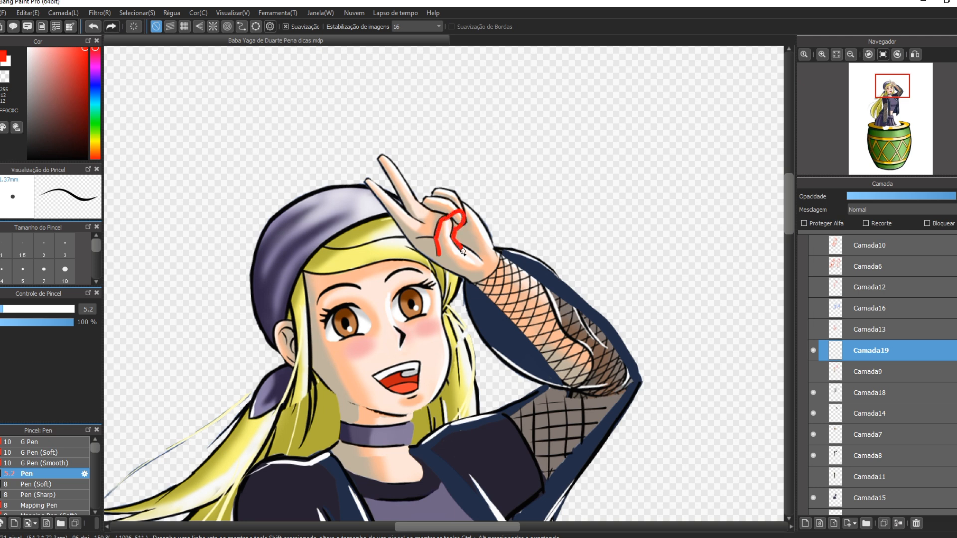
Undo the first red thumb guide strokes and a further trial stroke on the raised hand
key(ctrl+z)
key(ctrl+z)
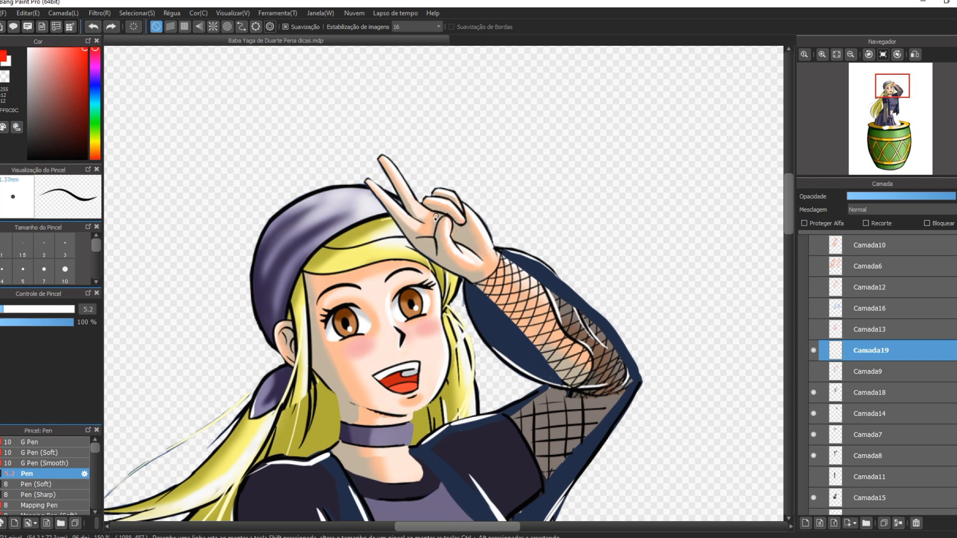
mouse_move(429, 254)
mouse_down()
mouse_move(466, 275)
mouse_move(461, 204)
mouse_move(495, 257)
mouse_move(476, 216)
mouse_up()
key(ctrl+z)
Sketch red guide lines for the raised hand's lower palm edge, outer edge and wrist
drag(423, 252, 471, 282)
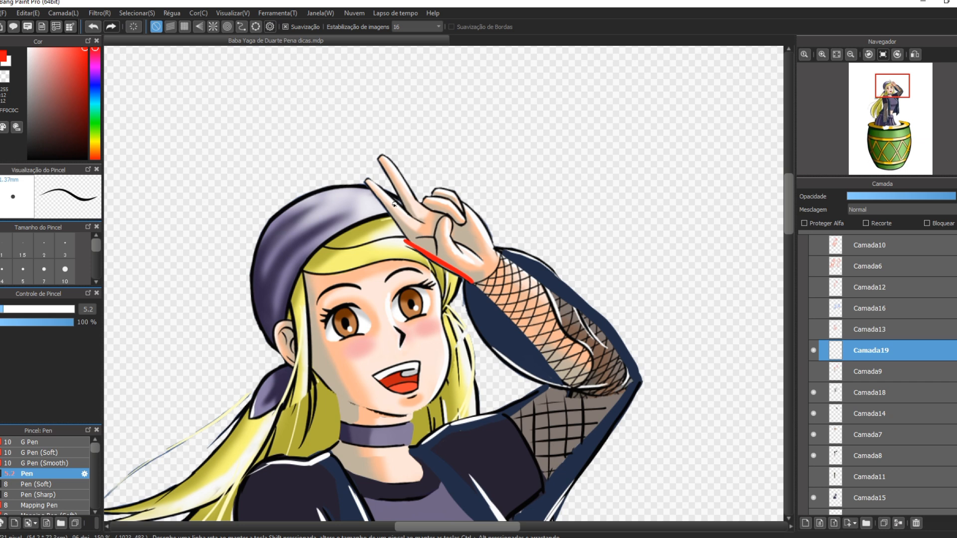
drag(462, 208, 495, 234)
drag(496, 249, 482, 280)
mouse_move(477, 212)
mouse_down()
mouse_move(449, 252)
mouse_move(484, 283)
mouse_up()
drag(374, 193, 382, 189)
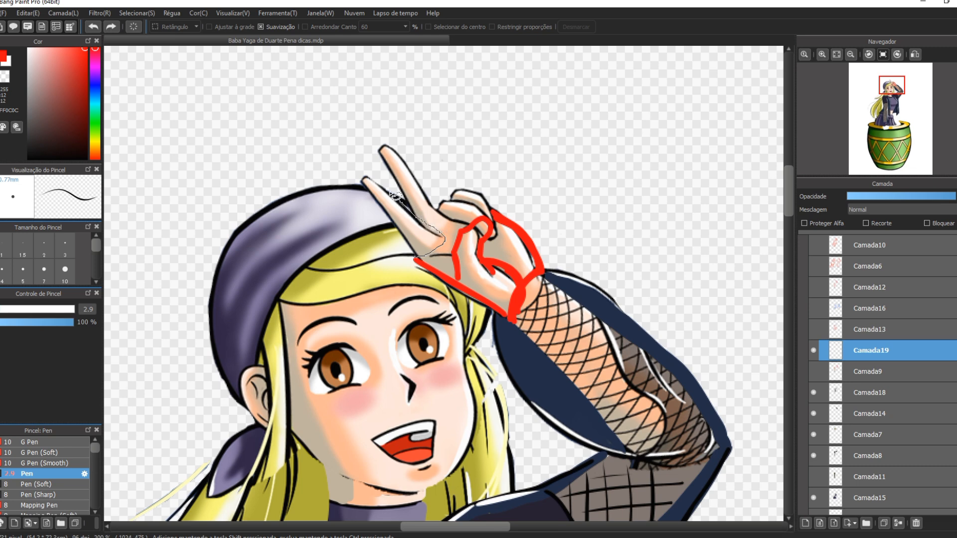
Rotate the lower extended finger away from the upper one on Camada14 and touch up both fingers' skin and outlines
mouse_move(397, 195)
mouse_down()
mouse_move(352, 177)
mouse_move(399, 249)
mouse_move(414, 252)
mouse_up()
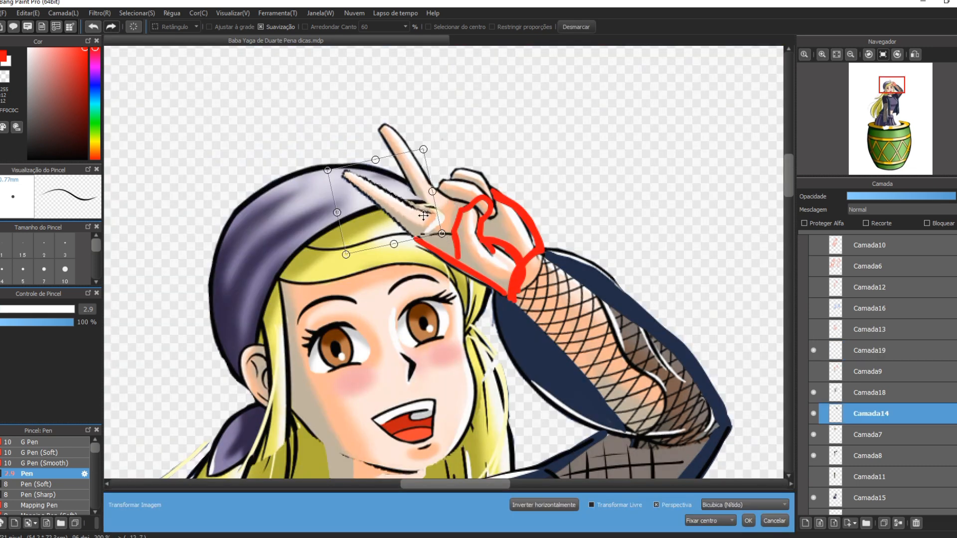
drag(423, 215, 425, 228)
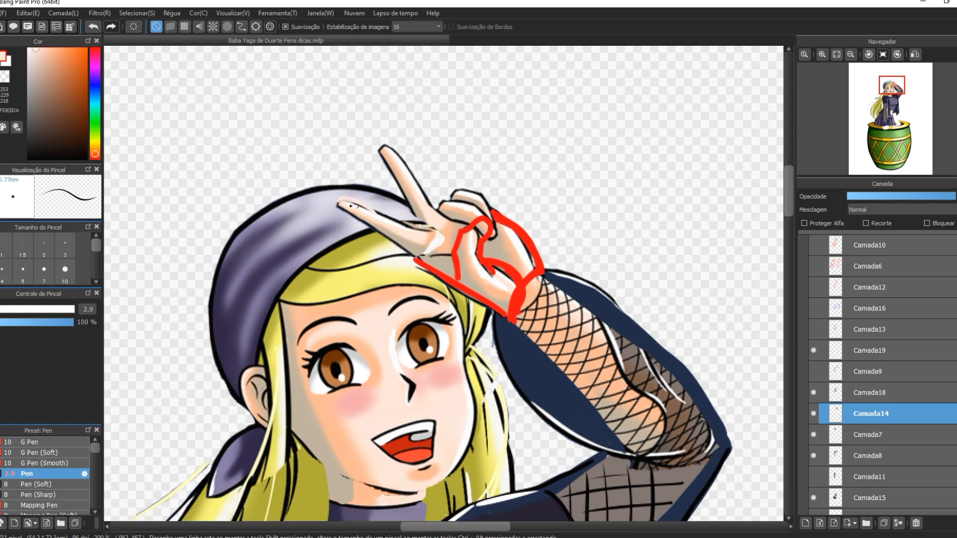
mouse_move(345, 203)
mouse_down()
mouse_move(414, 232)
mouse_move(347, 206)
mouse_move(367, 221)
mouse_move(443, 246)
mouse_move(370, 222)
mouse_move(381, 215)
mouse_move(344, 196)
mouse_move(435, 232)
mouse_up()
right_click(341, 204)
right_click(349, 188)
key(ctrl+z)
right_click(403, 171)
mouse_move(383, 156)
mouse_down()
mouse_move(433, 228)
mouse_move(419, 222)
mouse_up()
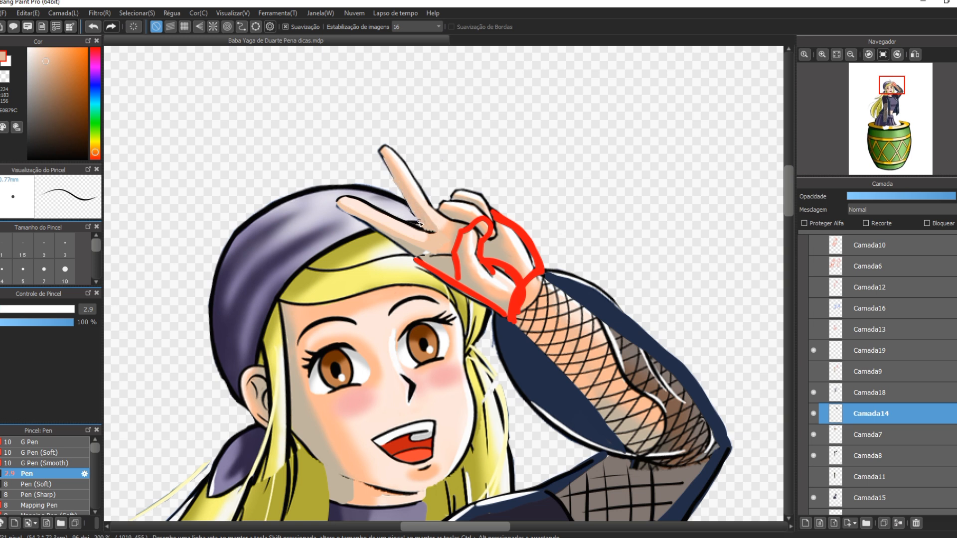
Sketch a short guide line between the extended fingers and the thumb, undoing the trial strokes
right_click(433, 255)
mouse_move(450, 222)
mouse_down()
mouse_move(427, 249)
mouse_move(442, 265)
mouse_up()
key(ctrl+z)
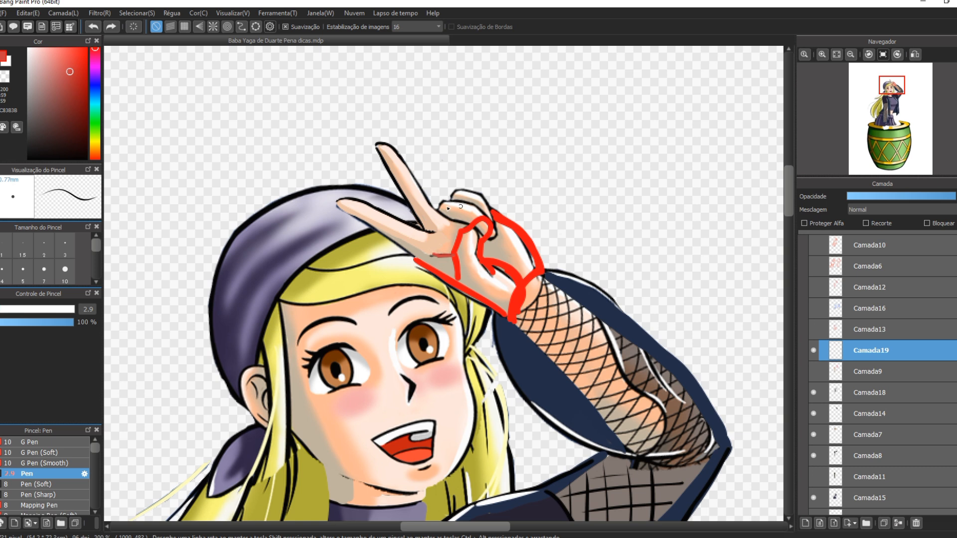
mouse_move(451, 223)
mouse_down()
mouse_move(427, 260)
mouse_move(448, 266)
mouse_up()
key(ctrl+z)
drag(451, 224, 435, 244)
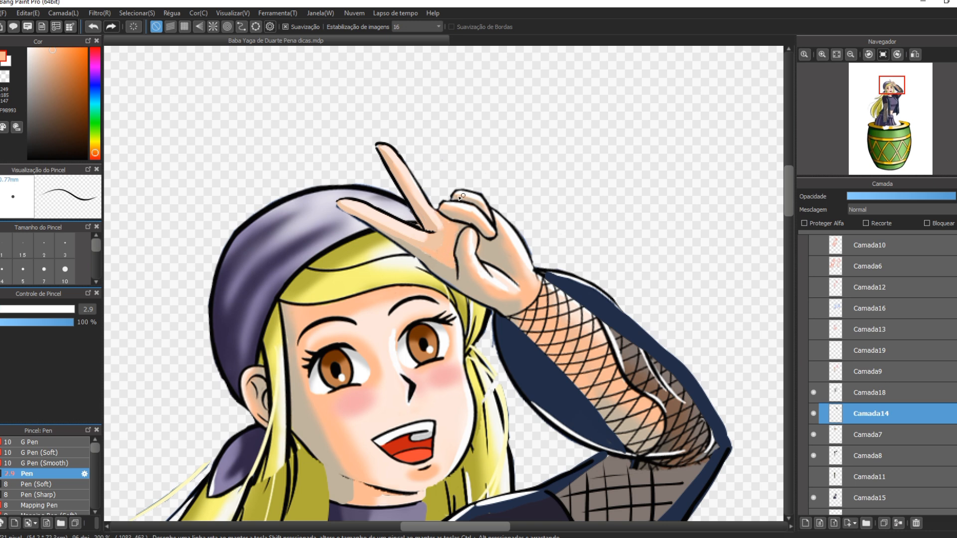
Repaint the raised hand's thumb and its base on Camada14 with sampled skin and line colours
alt+click(491, 238)
alt+click(462, 230)
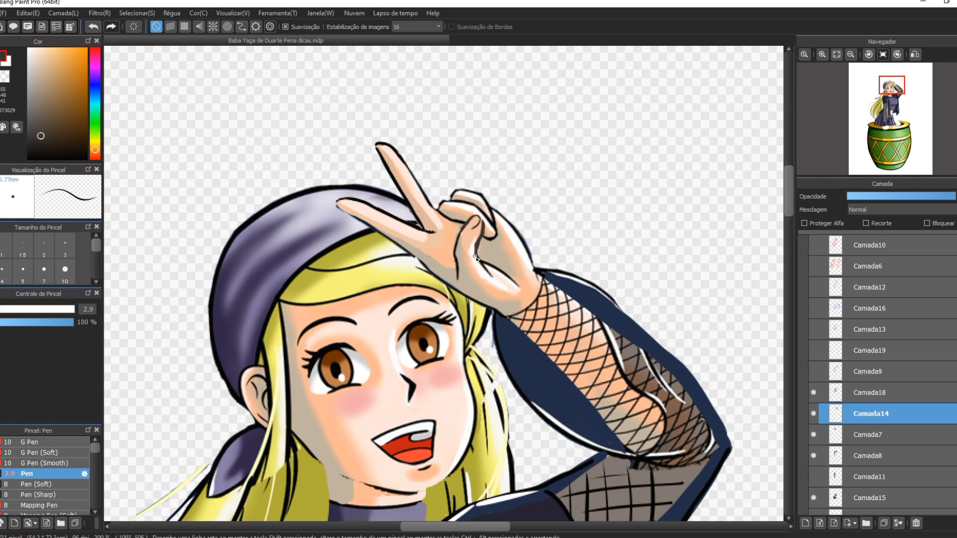
alt+click(473, 232)
alt+click(475, 261)
drag(481, 263, 519, 286)
alt+click(485, 280)
mouse_move(481, 273)
mouse_down()
mouse_move(511, 281)
mouse_move(463, 275)
mouse_move(512, 289)
mouse_move(475, 275)
mouse_move(517, 299)
mouse_up()
drag(491, 275, 514, 280)
Reshape the raised palm's outer outline down to the wrist and repaint the skin shading inside it
drag(501, 214, 538, 269)
alt+click(491, 212)
mouse_move(493, 212)
mouse_down()
mouse_move(521, 229)
mouse_move(503, 222)
mouse_move(532, 242)
mouse_move(541, 275)
mouse_up()
key(ctrl+z)
click(3, 309)
alt+click(509, 246)
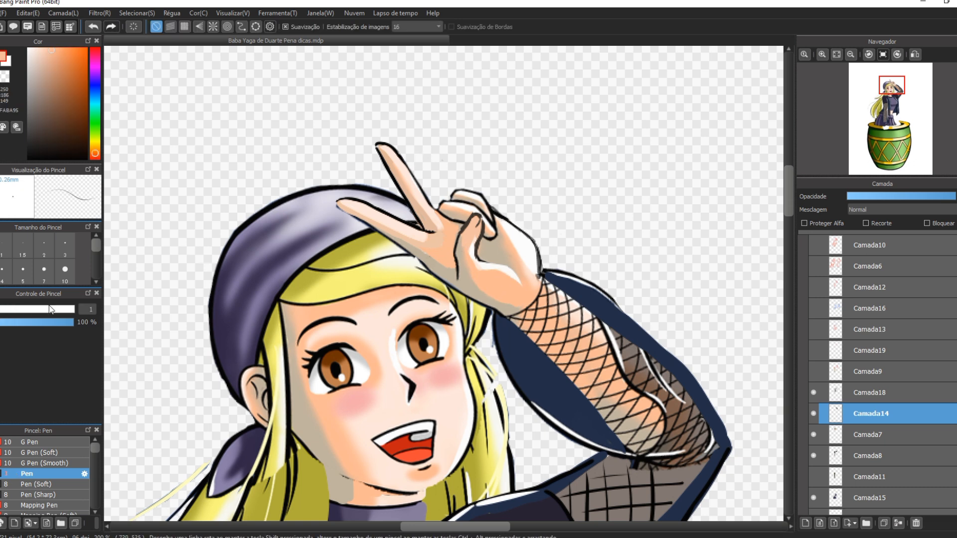
drag(48, 310, 14, 309)
drag(505, 234, 529, 279)
alt+click(431, 207)
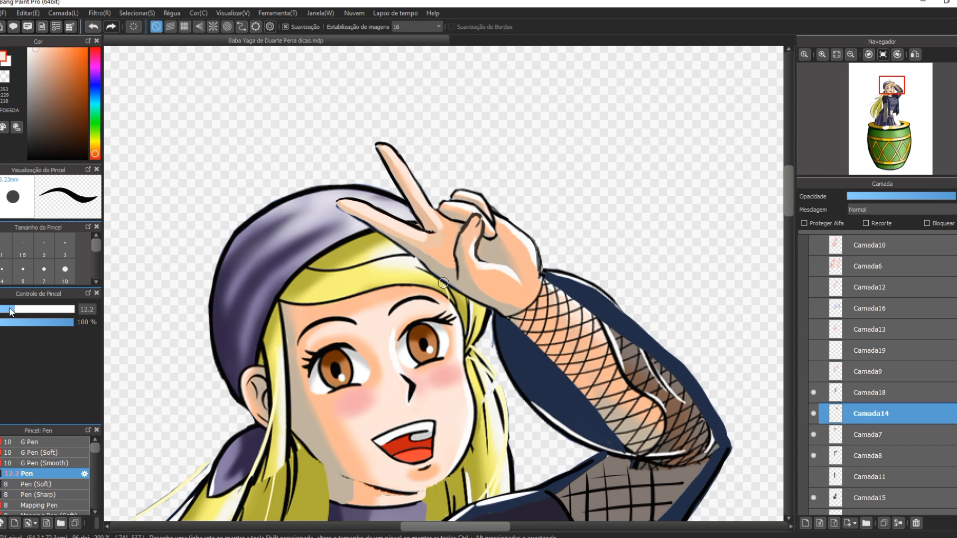
click(8, 309)
drag(504, 230, 529, 262)
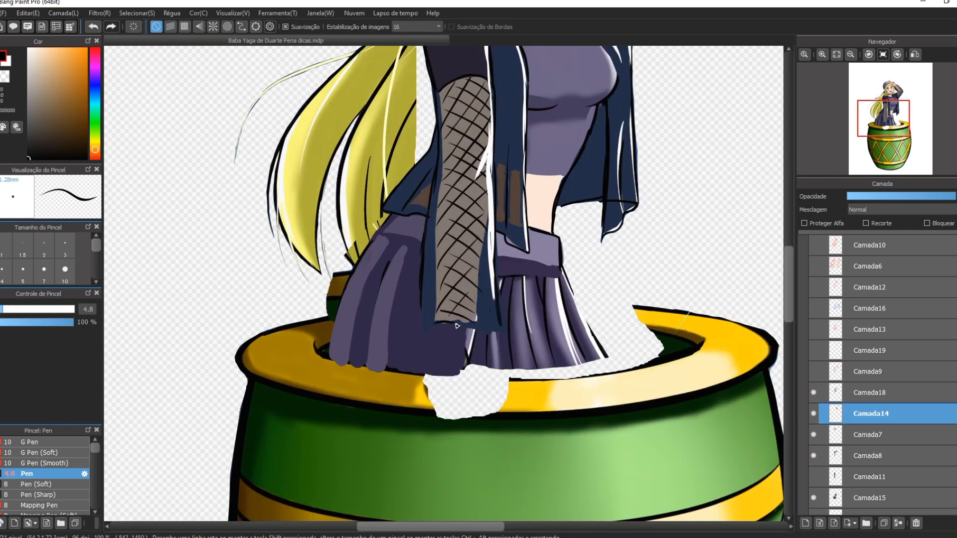
Extend the lowered arm's sleeve over the back of the hand in the sampled grey-brown and clean its edge
alt+click(436, 327)
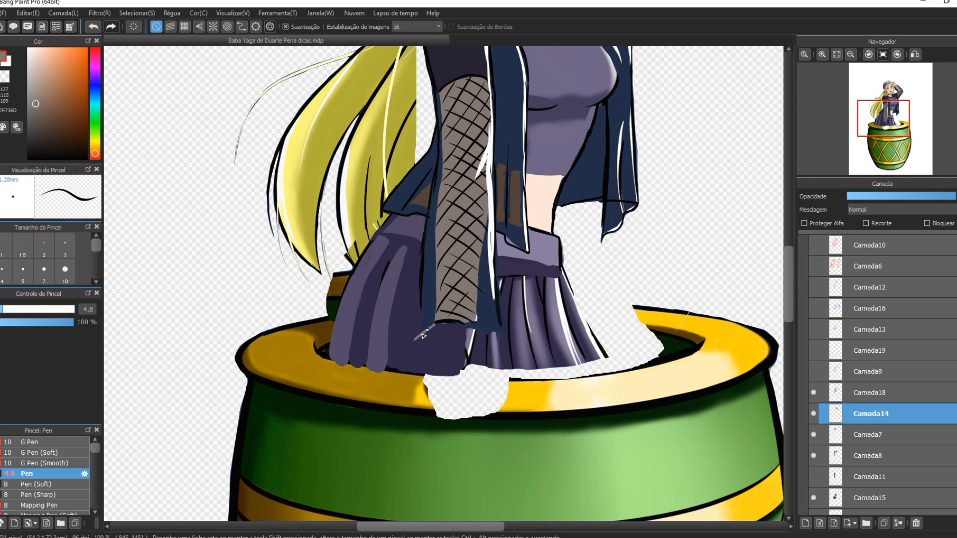
drag(405, 349, 476, 354)
mouse_move(477, 327)
mouse_down()
mouse_move(479, 347)
mouse_move(410, 345)
mouse_move(471, 324)
mouse_move(419, 334)
mouse_move(466, 347)
mouse_move(396, 354)
mouse_move(412, 348)
mouse_move(433, 404)
mouse_move(449, 359)
mouse_move(451, 396)
mouse_move(477, 339)
mouse_move(465, 360)
mouse_move(459, 349)
mouse_move(494, 350)
mouse_up()
click(20, 310)
key(e)
drag(787, 309, 787, 304)
Block in the lowered hand on the barrel rim with the waist's skin tone and protect the layer's alpha
key(i)
click(544, 230)
key(b)
mouse_move(477, 362)
mouse_down()
mouse_move(489, 375)
mouse_move(459, 408)
mouse_move(454, 375)
mouse_move(451, 433)
mouse_up()
click(804, 223)
mouse_move(435, 376)
mouse_down()
mouse_move(437, 436)
mouse_move(413, 391)
mouse_move(414, 428)
mouse_up()
drag(402, 382, 394, 421)
mouse_move(467, 359)
mouse_down()
mouse_move(439, 376)
mouse_move(446, 404)
mouse_move(443, 368)
mouse_move(434, 368)
mouse_move(461, 359)
mouse_move(417, 376)
mouse_up()
Shade the lowered hand's knuckles and fingers with light and darker sampled skin tones
key(i)
mouse_move(788, 289)
mouse_down()
mouse_move(791, 228)
mouse_move(788, 276)
mouse_up()
click(602, 233)
key(b)
mouse_move(470, 361)
mouse_down()
mouse_move(461, 392)
mouse_move(468, 371)
mouse_move(439, 369)
mouse_move(442, 420)
mouse_up()
drag(440, 387, 444, 405)
mouse_move(463, 338)
mouse_down()
mouse_move(424, 389)
mouse_move(427, 423)
mouse_up()
mouse_move(412, 361)
mouse_down()
mouse_move(420, 415)
mouse_move(400, 401)
mouse_move(401, 355)
mouse_up()
drag(394, 394, 394, 371)
mouse_move(402, 353)
mouse_down()
mouse_move(474, 348)
mouse_move(435, 424)
mouse_up()
alt+click(451, 342)
alt+click(449, 371)
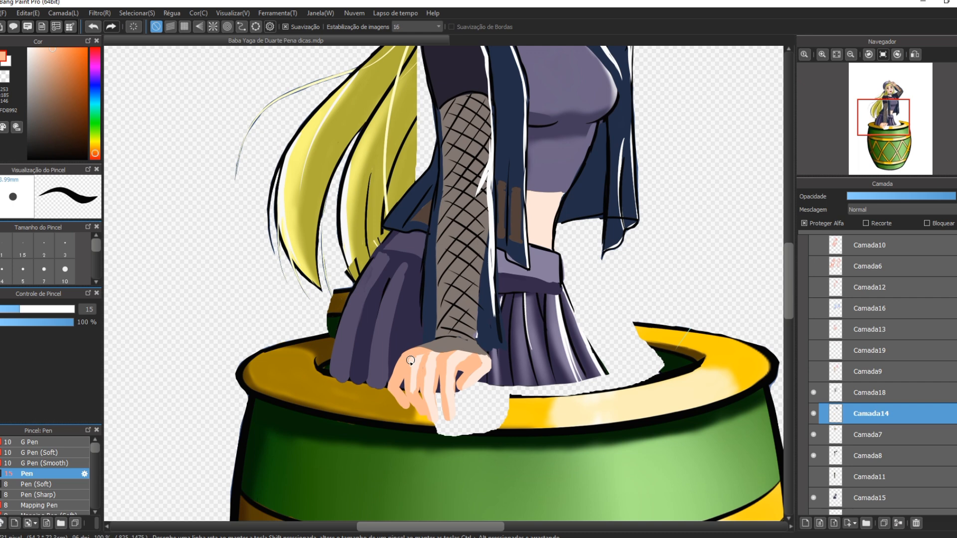
alt+click(411, 381)
Turn off alpha protection and ink the lowered hand's thumb and the two fingers nearest it in black
click(804, 223)
click(28, 159)
click(3, 309)
scroll(473, 377, up, 1)
mouse_move(475, 341)
mouse_down()
mouse_move(445, 387)
mouse_move(448, 404)
mouse_move(508, 371)
mouse_move(479, 319)
mouse_up()
drag(508, 368, 447, 403)
mouse_move(466, 346)
mouse_down()
mouse_move(437, 388)
mouse_move(439, 445)
mouse_move(423, 468)
mouse_up()
mouse_move(418, 330)
mouse_down()
mouse_move(407, 378)
mouse_move(423, 467)
mouse_up()
drag(405, 374, 394, 469)
mouse_move(391, 471)
mouse_down()
mouse_move(381, 444)
mouse_move(391, 471)
mouse_up()
Ink the lowered hand's remaining fingers and its outer edge up to the wrist
mouse_move(383, 331)
mouse_down()
mouse_move(368, 391)
mouse_move(384, 451)
mouse_up()
drag(405, 397, 398, 449)
drag(375, 378, 365, 424)
mouse_move(341, 344)
mouse_down()
mouse_move(337, 399)
mouse_move(367, 399)
mouse_move(366, 450)
mouse_move(377, 456)
mouse_up()
drag(344, 372, 328, 428)
drag(307, 409, 345, 442)
drag(369, 319, 324, 333)
drag(323, 342, 303, 388)
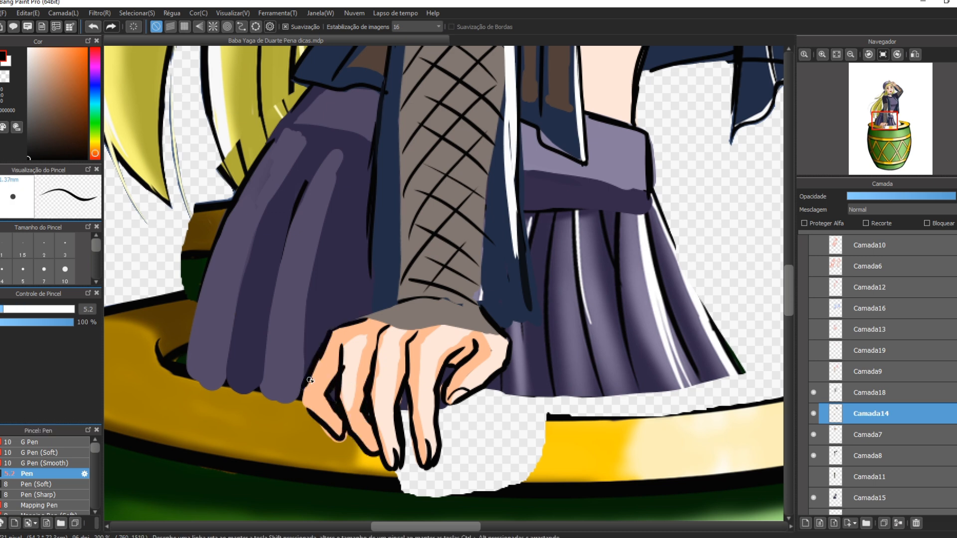
Thin the black lines between the fingers with sampled skin tone and erase the excess beside the index finger
alt+click(333, 397)
mouse_move(363, 378)
mouse_down()
mouse_move(367, 416)
mouse_move(366, 406)
mouse_up()
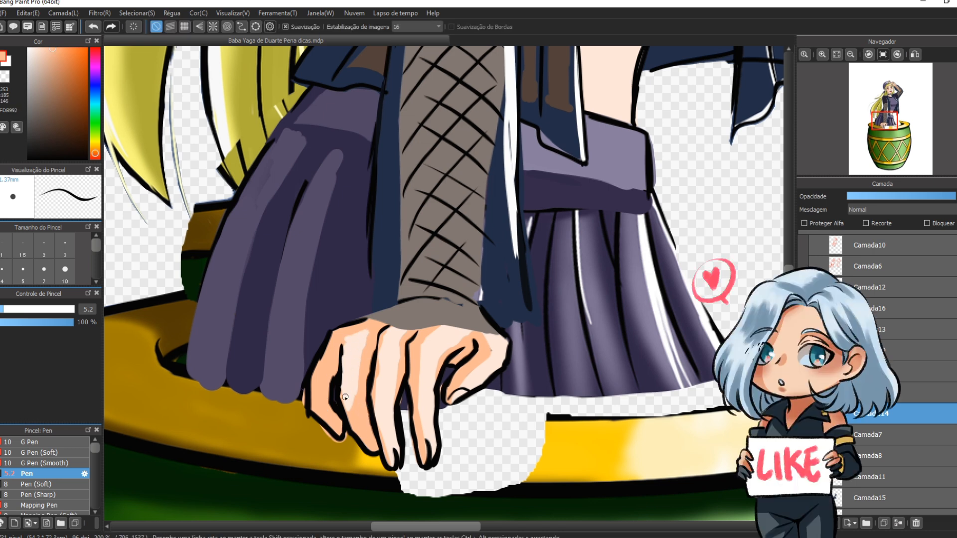
mouse_move(381, 339)
mouse_down()
mouse_move(374, 397)
mouse_move(390, 461)
mouse_up()
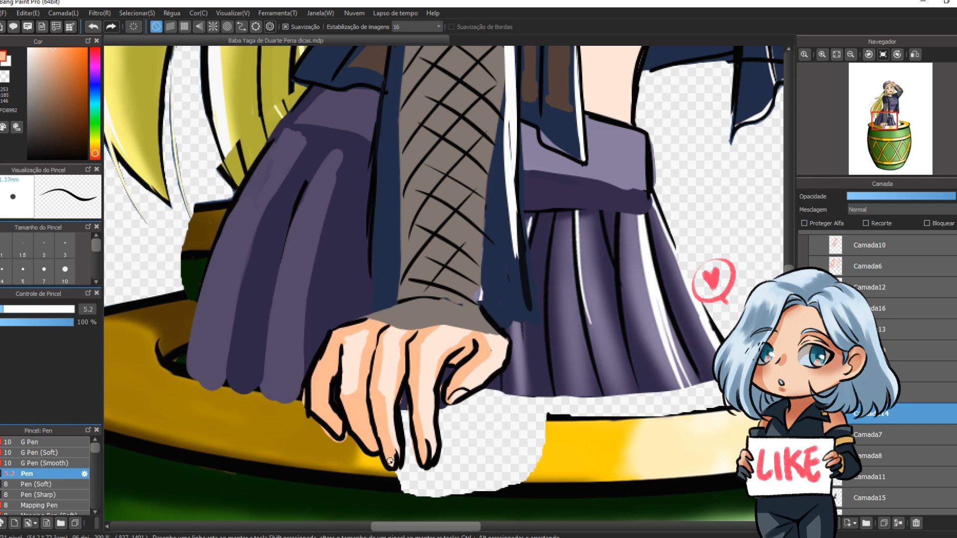
key(e)
mouse_move(440, 381)
mouse_down()
mouse_move(441, 436)
mouse_move(430, 394)
mouse_move(440, 455)
mouse_up()
key(b)
Redraw the lowered hand's index finger contour and repaint its skin over the old nail
alt+click(447, 365)
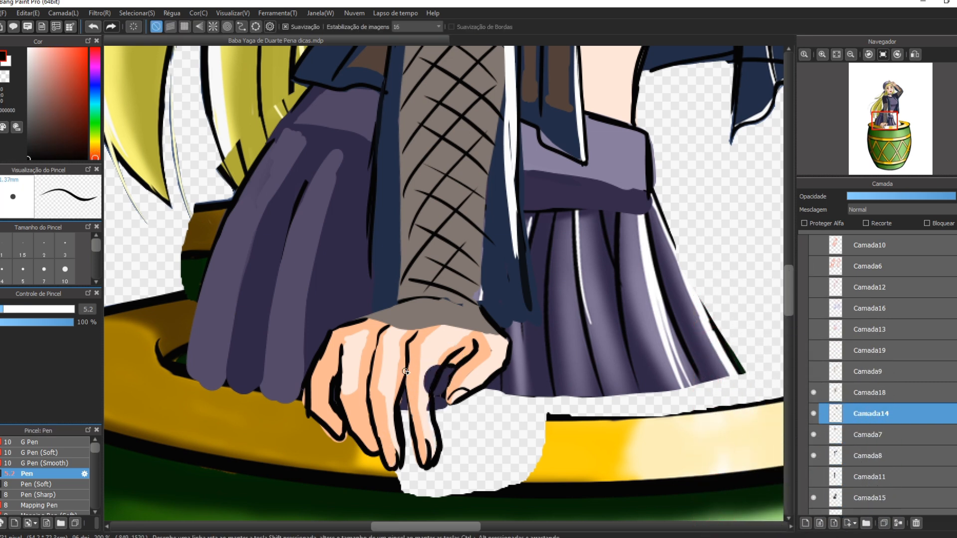
alt+click(408, 358)
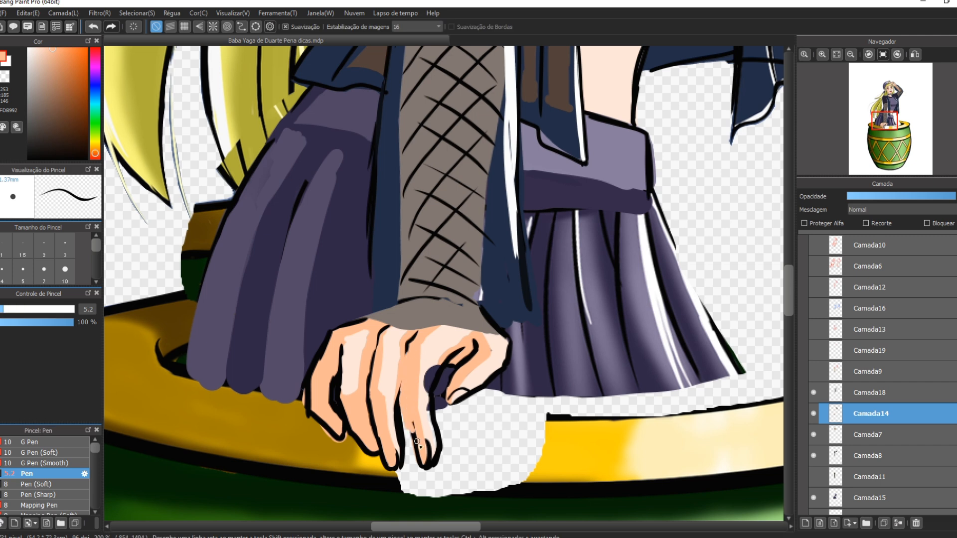
alt+click(427, 386)
drag(426, 387, 433, 445)
alt+click(393, 407)
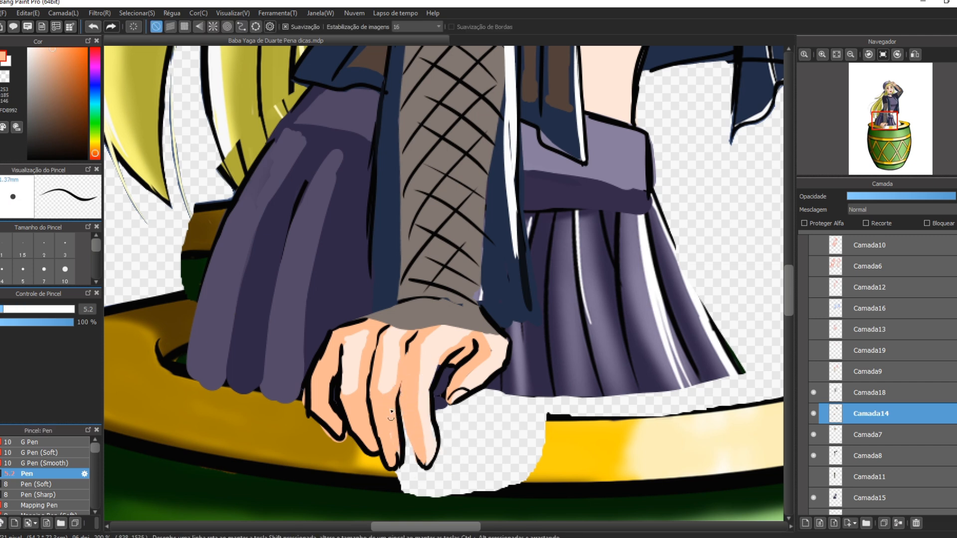
Redraw the lowered hand's fingernails and refine the lines between the fingers with brush size 2.9
alt+click(508, 349)
alt+click(435, 418)
ctrl+alt+drag(435, 419, 424, 442)
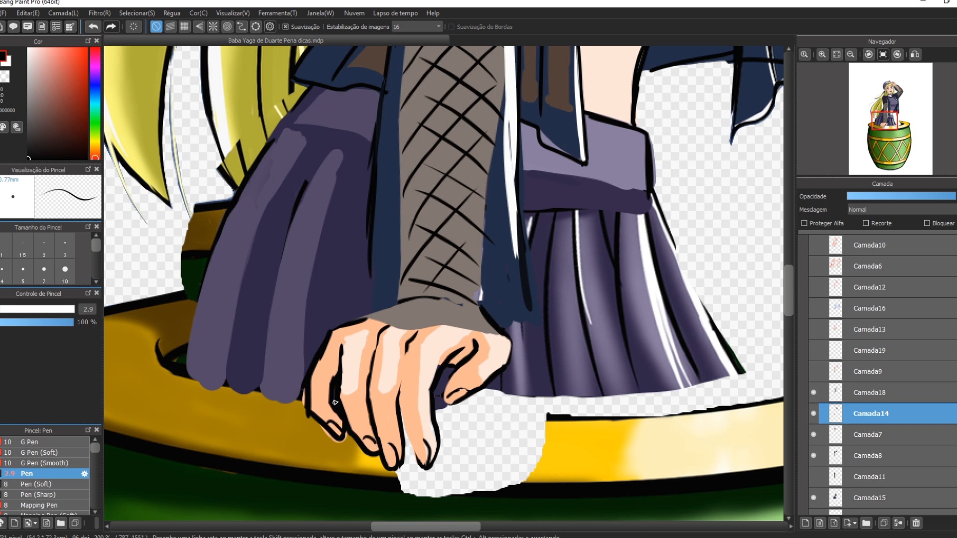
alt+click(330, 372)
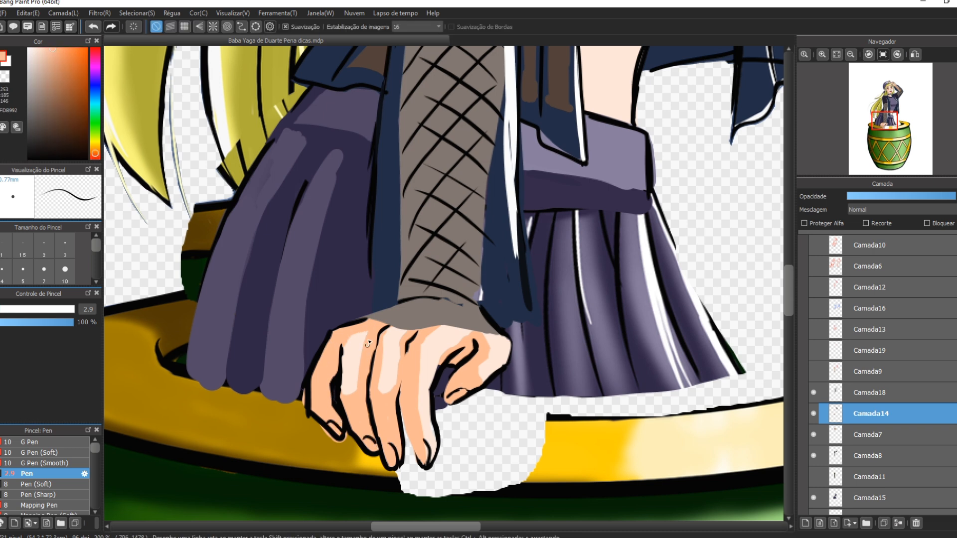
drag(382, 343, 420, 461)
alt+click(408, 373)
Erase the excess along the little finger and thumb's outer edges and touch up the hand's skin and outlines
key(e)
mouse_move(295, 364)
ctrl+alt+mouse_down()
mouse_move(246, 359)
mouse_move(276, 376)
ctrl+alt+mouse_up()
alt+click(376, 440)
key(b)
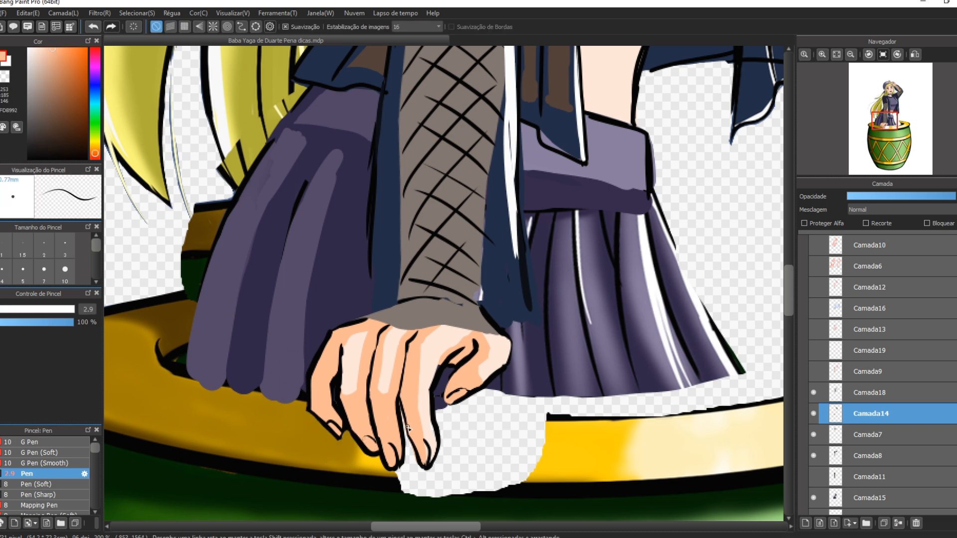
key(e)
mouse_move(519, 349)
mouse_down()
mouse_move(515, 331)
mouse_move(511, 371)
mouse_up()
key(b)
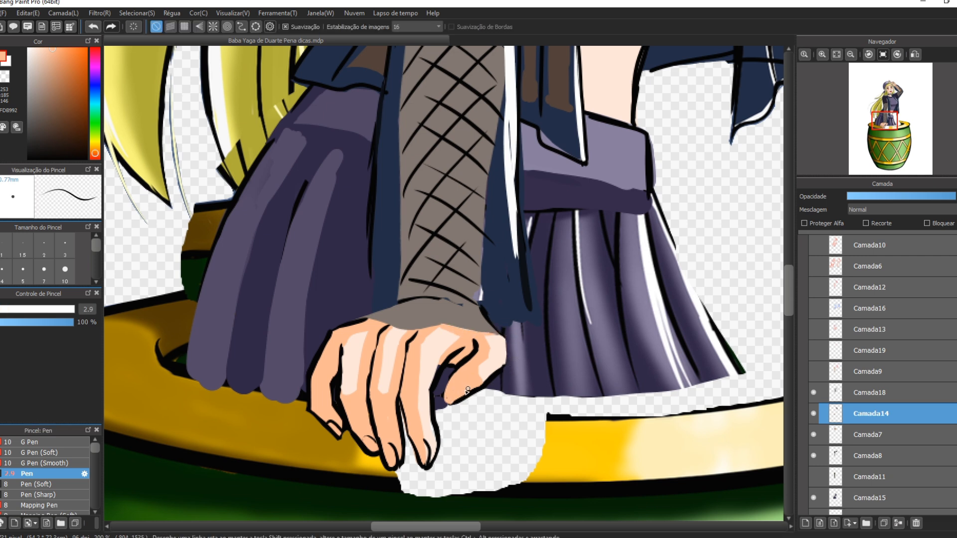
alt+click(459, 393)
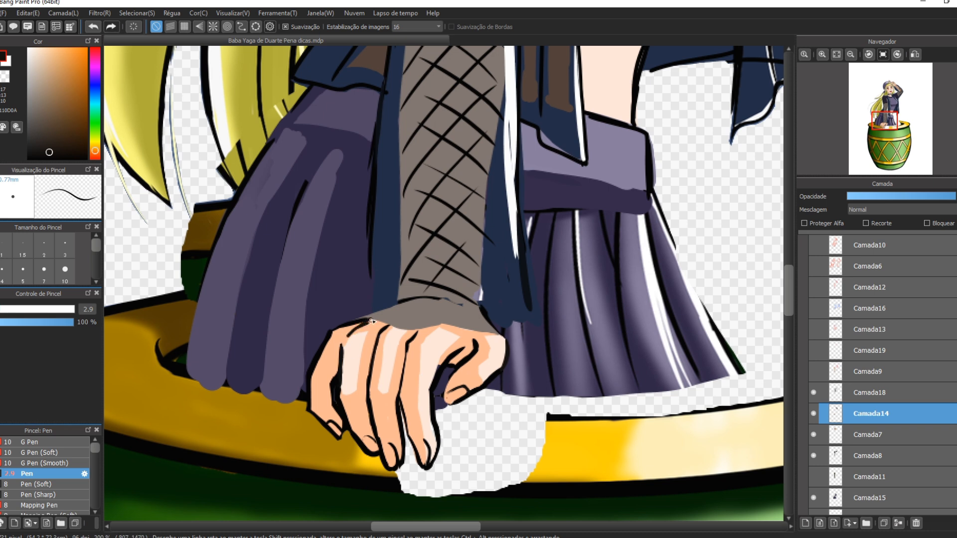
Ink the cuff's edge across the wrist and outline the pointed tip of the vest panel beside the lowered hand
drag(349, 330, 503, 340)
drag(530, 308, 542, 381)
drag(501, 337, 563, 368)
key(i)
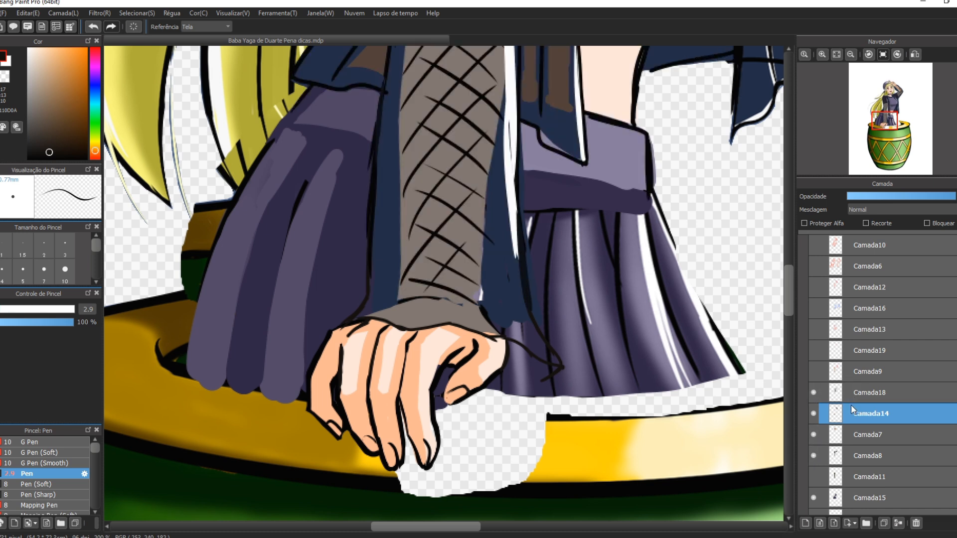
Fill the vest panels on both sides of the lower arm with sampled dark blue and strengthen their outlines
key(b)
click(25, 310)
alt+click(490, 288)
drag(492, 288, 508, 311)
drag(6, 310, 19, 310)
mouse_move(514, 318)
mouse_down()
mouse_move(548, 354)
mouse_move(507, 360)
mouse_up()
click(11, 309)
mouse_move(377, 271)
mouse_down()
mouse_move(371, 299)
mouse_move(350, 316)
mouse_up()
Check layers Camada8 and Camada18 by toggling their visibility, and scale down the lowered hand on Camada14
click(814, 456)
click(814, 456)
click(814, 393)
click(814, 393)
click(869, 393)
scroll(537, 293, down, 2)
click(870, 413)
key(ctrl+t)
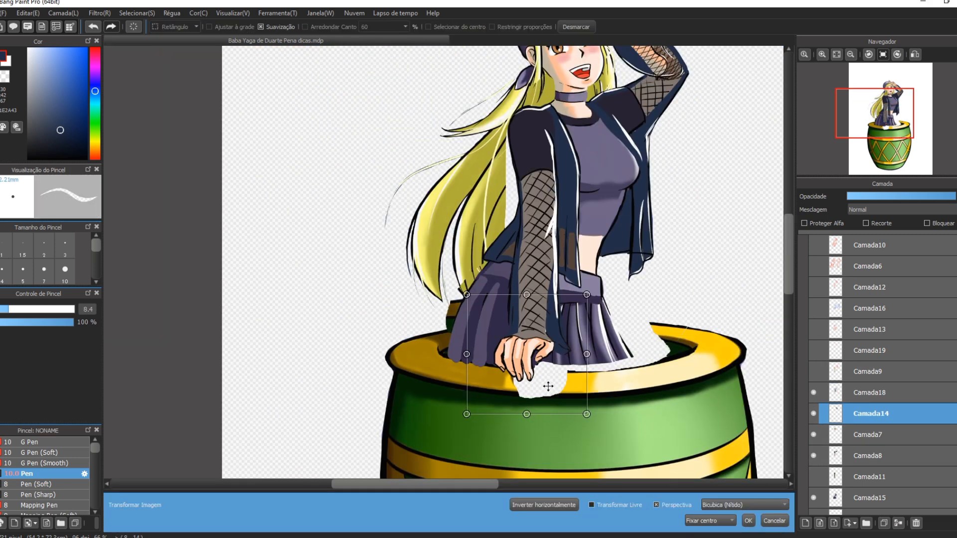
key(Return)
Shrink the lowered hand on Camada14 further and place it under the cuff
scroll(548, 386, down, 2)
scroll(516, 319, up, 2)
click(814, 413)
click(814, 413)
key(ctrl+t)
drag(453, 396, 502, 443)
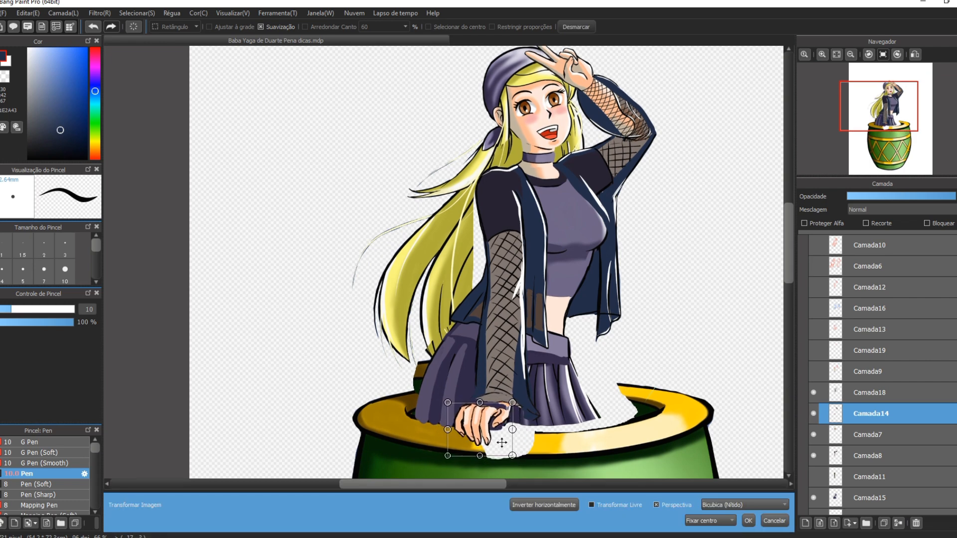
key(Return)
Repaint the gap between the lowered hand, cuff and vest panel with dark blue, sampled skin tone and dark outlines
scroll(502, 442, up, 2)
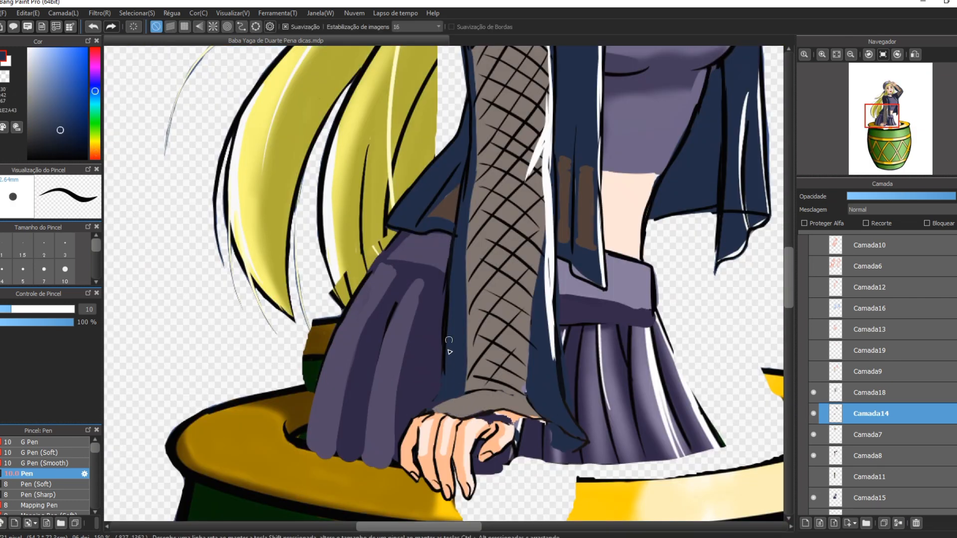
drag(539, 425, 526, 443)
mouse_move(530, 399)
mouse_down()
mouse_move(546, 419)
mouse_move(476, 422)
mouse_move(528, 439)
mouse_up()
alt+click(506, 432)
alt+click(505, 432)
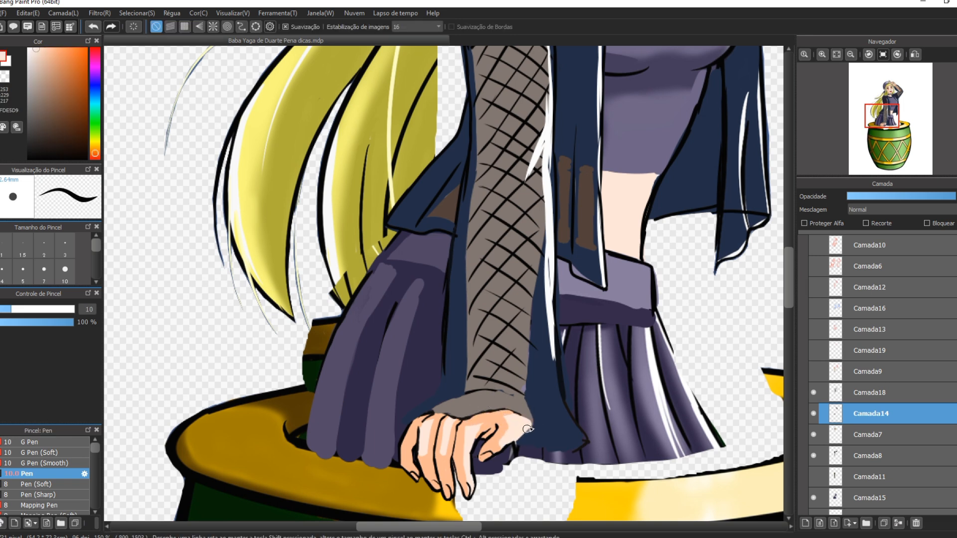
alt+click(429, 409)
mouse_move(530, 311)
mouse_down()
mouse_move(524, 406)
mouse_move(527, 389)
mouse_move(563, 434)
mouse_up()
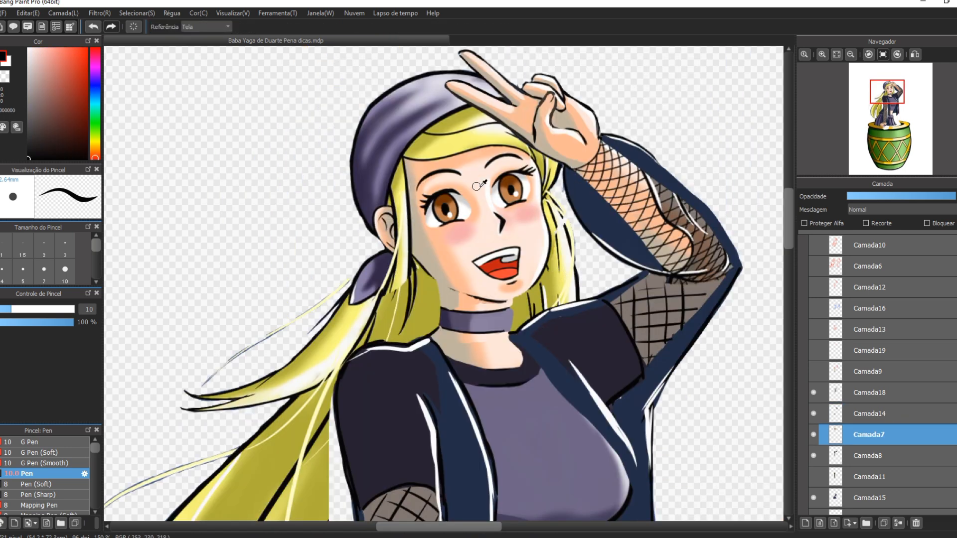
Paint sampled orange skin shading beside the nose and under the chin on layer Camada7
alt+click(477, 186)
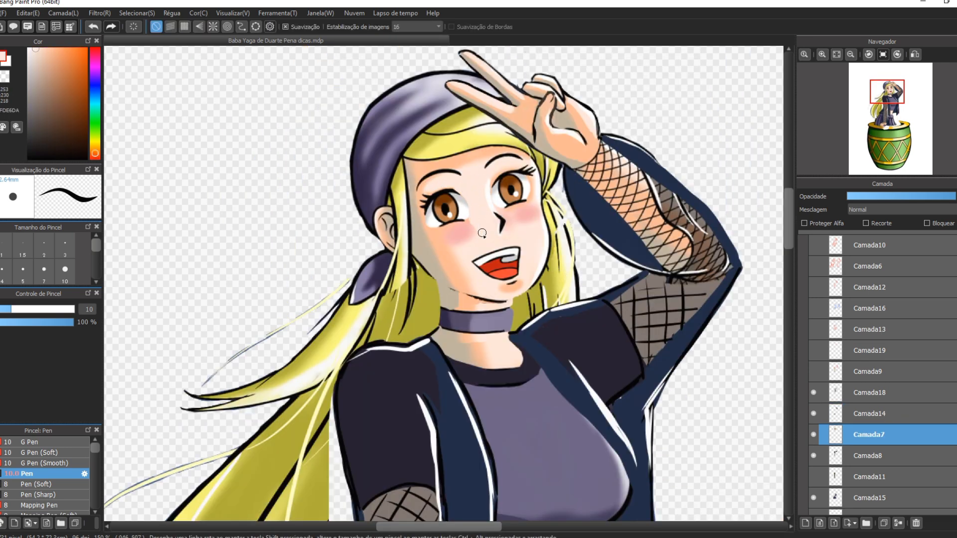
alt+click(470, 172)
drag(480, 292, 507, 298)
drag(499, 232, 498, 226)
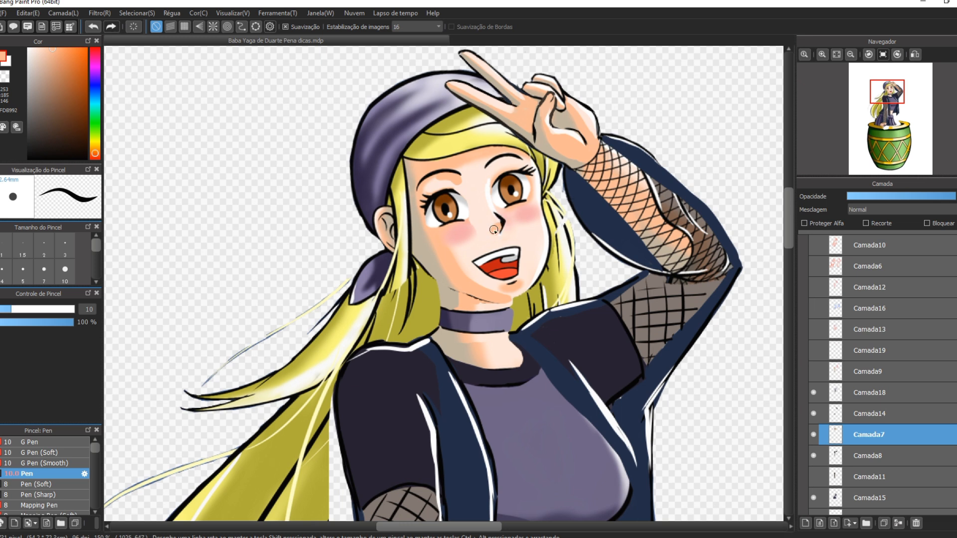
Erase the cheek and jaw outline on the raised-arm side and repaint the edge with sampled light skin
key(e)
mouse_move(552, 238)
mouse_down()
mouse_move(554, 204)
mouse_move(538, 275)
mouse_up()
drag(551, 222, 548, 254)
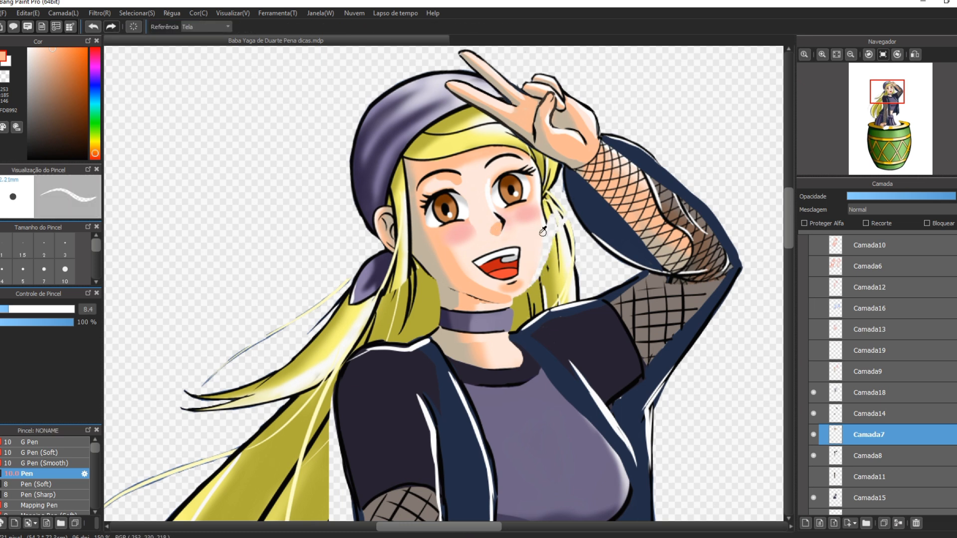
alt+click(542, 227)
key(b)
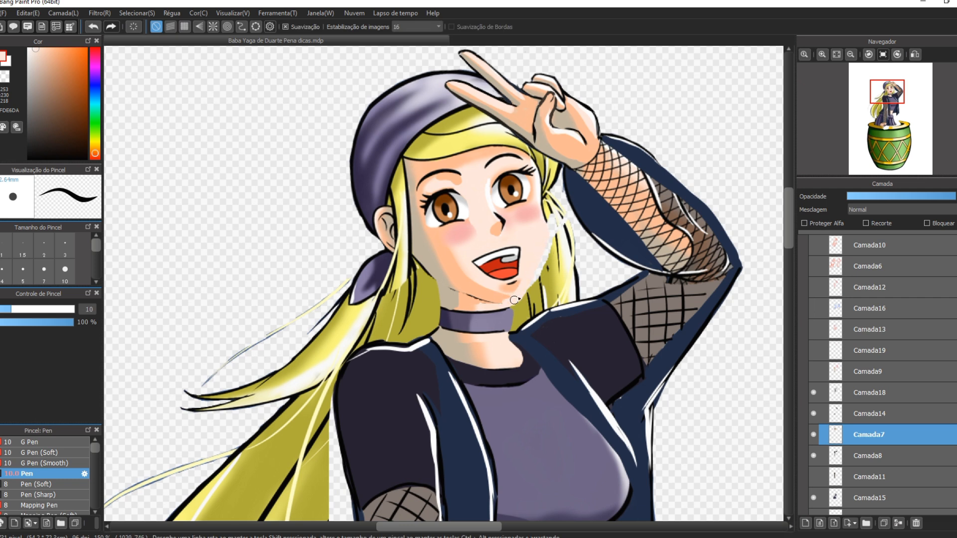
Lasso the mouth, rotate and reposition it slightly, and patch the skin around it with light skin tone
key(l)
mouse_move(535, 245)
mouse_down()
mouse_move(477, 247)
mouse_move(526, 285)
mouse_move(536, 248)
mouse_move(512, 240)
mouse_up()
key(ctrl+t)
drag(551, 244, 551, 247)
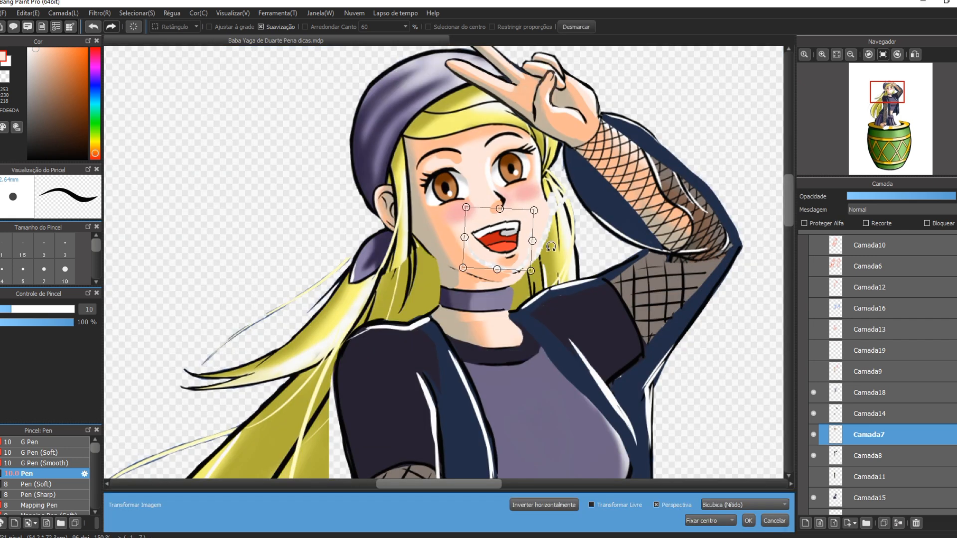
key(Return)
key(b)
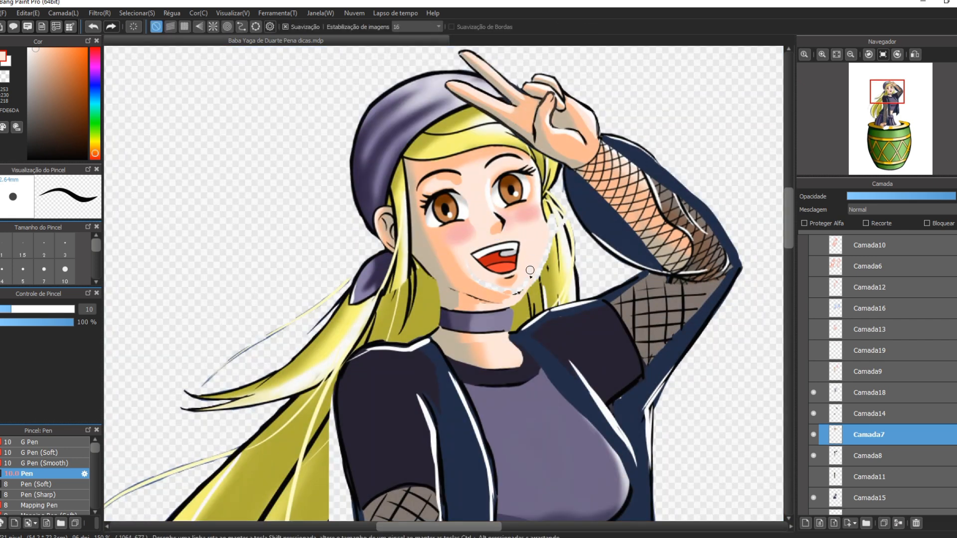
drag(517, 291, 479, 277)
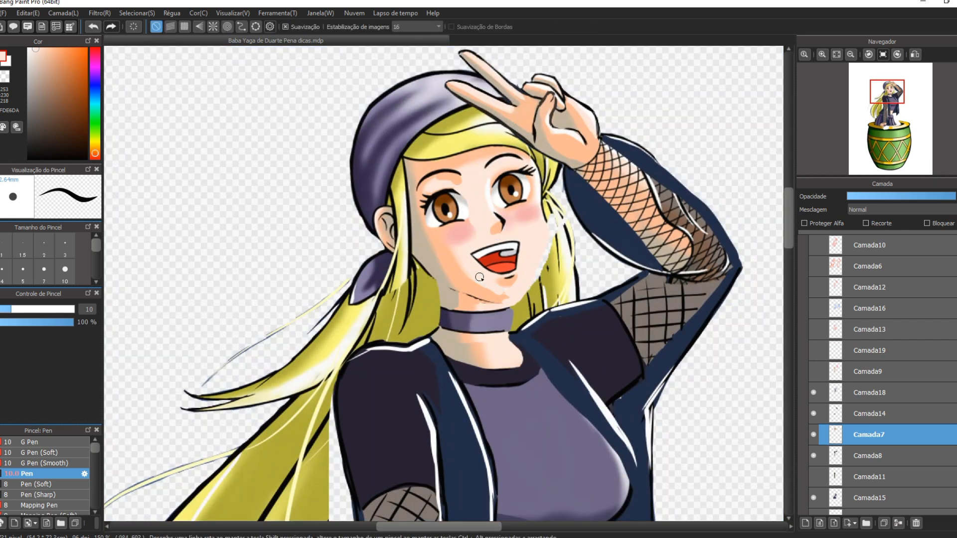
Redraw the face contour from cheek to chin in black with brush size 4.2
alt+click(545, 214)
click(2, 310)
key(ctrl+z)
key(ctrl+z)
mouse_move(549, 235)
mouse_down()
mouse_move(526, 291)
mouse_move(549, 235)
mouse_up()
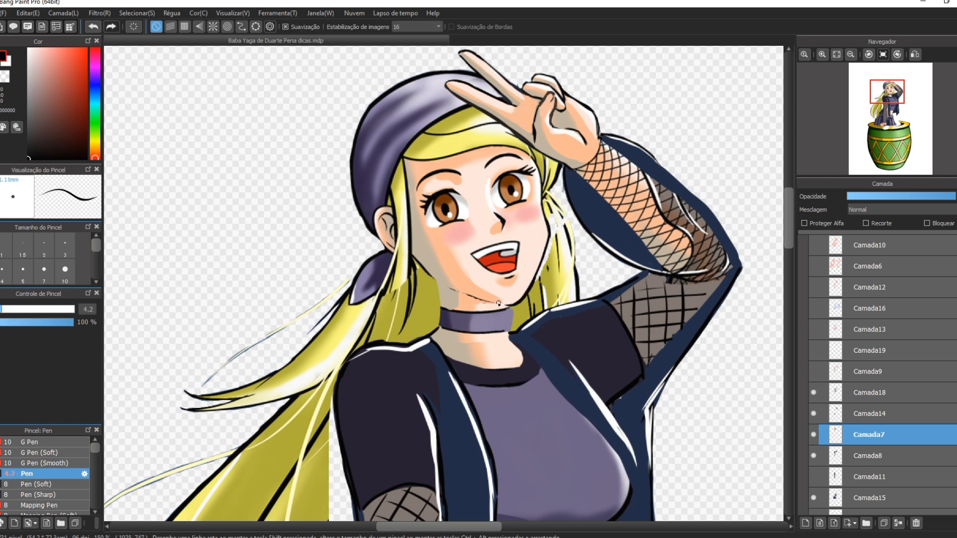
mouse_move(435, 283)
mouse_down()
mouse_move(479, 302)
mouse_move(524, 299)
mouse_move(515, 306)
mouse_up()
Clean up the new jaw and chin line with the eraser and sampled light skin
key(e)
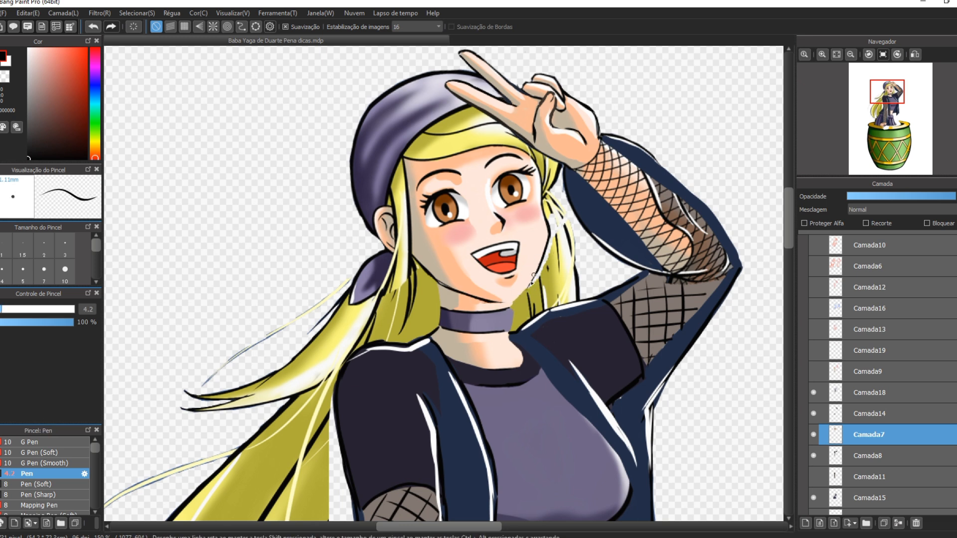
key(b)
alt+click(521, 289)
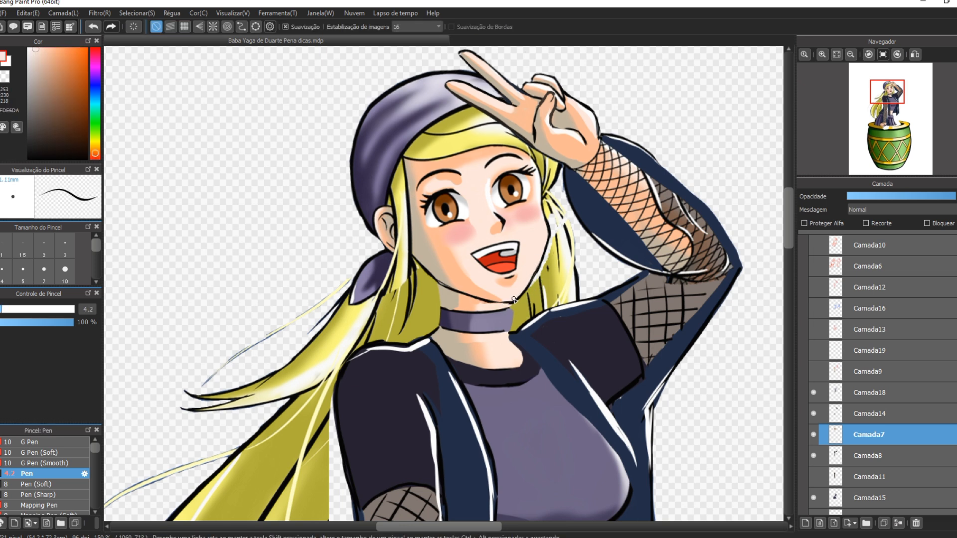
key(e)
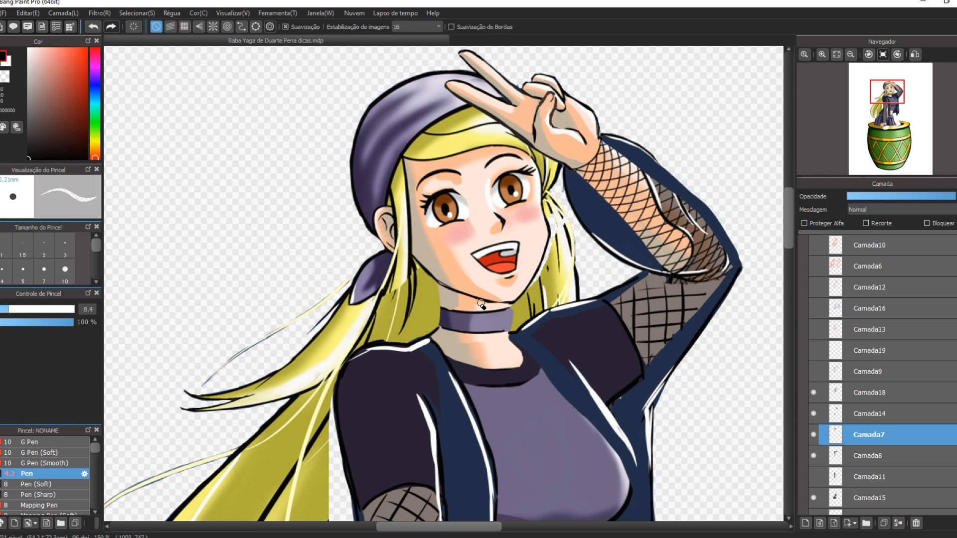
key(b)
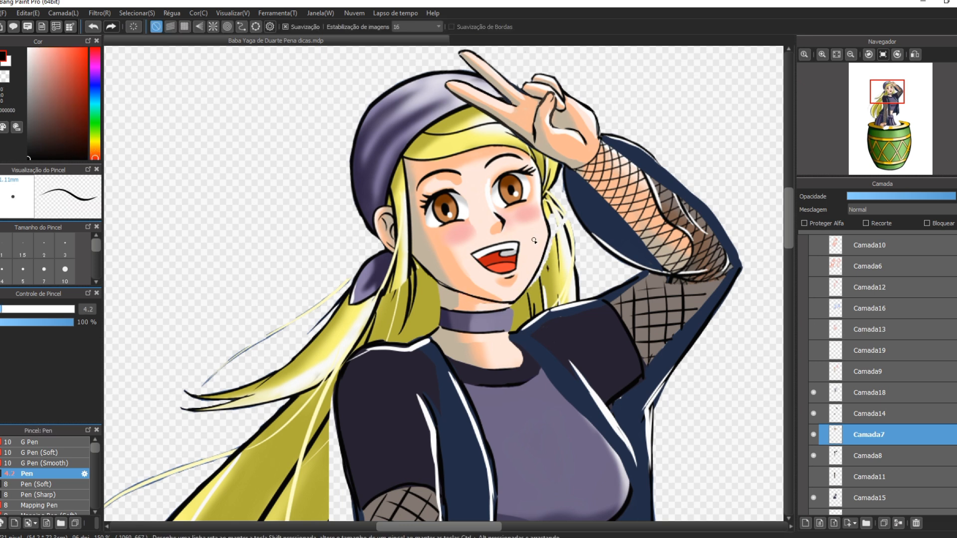
Refine the mouth's corners and outline with sampled skin and near-black
alt+click(520, 247)
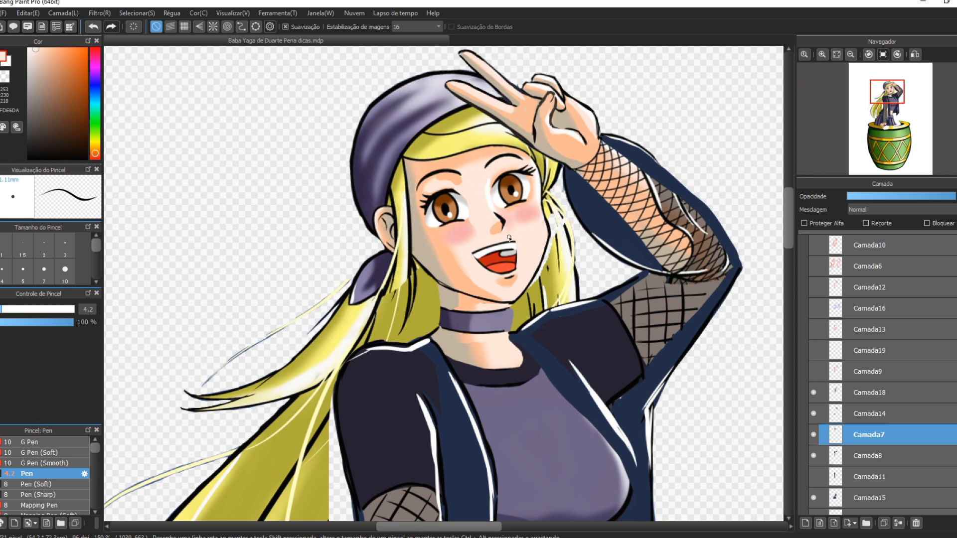
alt+click(514, 255)
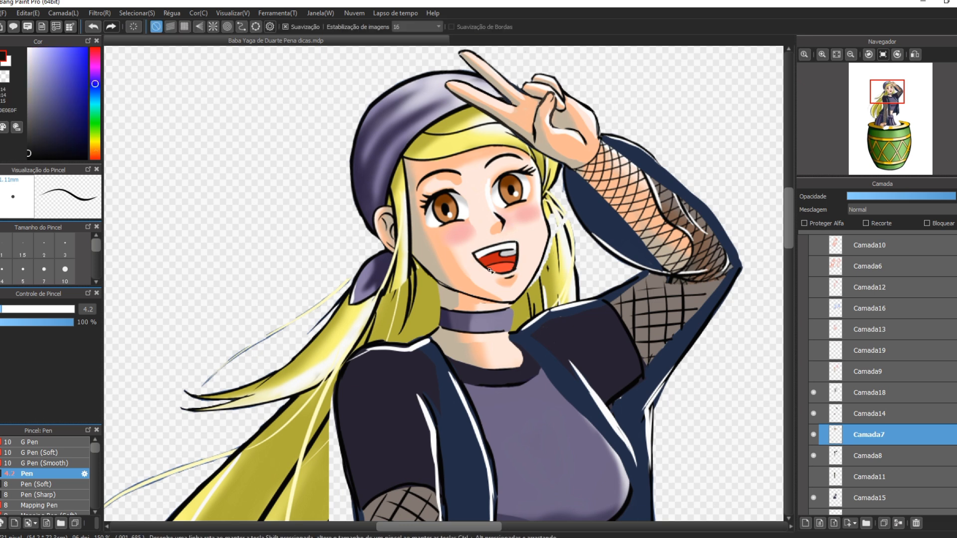
alt+click(516, 269)
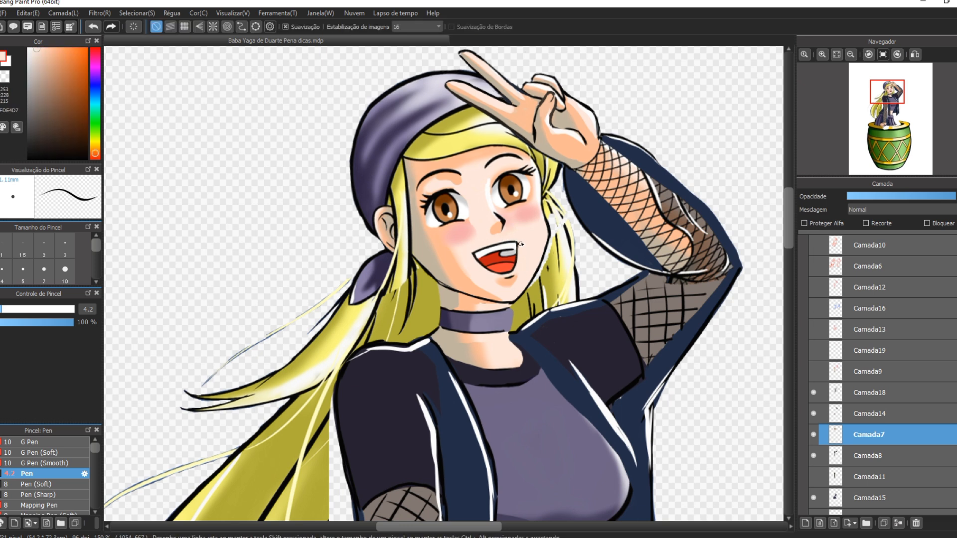
Pick a bright saturated orange and sketch a few short strokes near the raised arm
scroll(519, 214, up, 1)
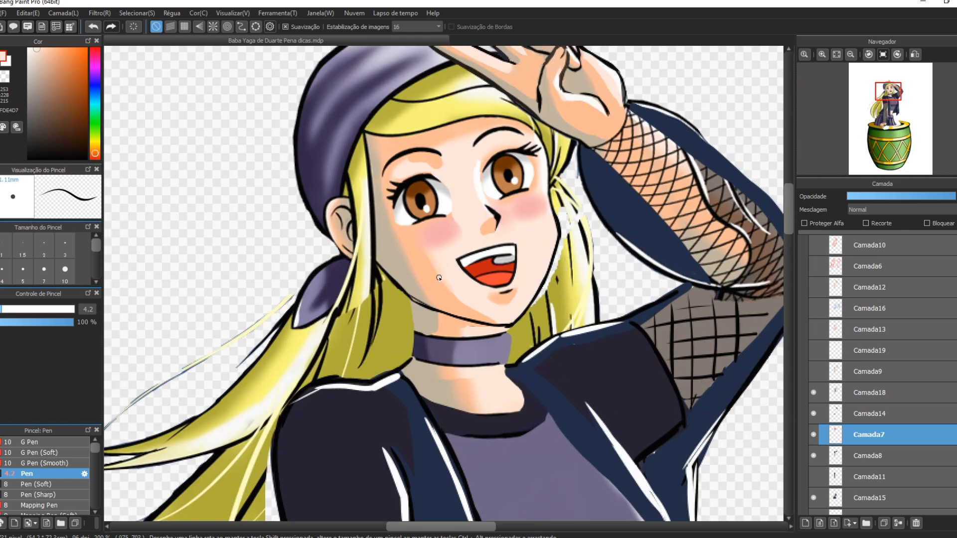
scroll(449, 268, down, 2)
click(84, 49)
drag(649, 78, 648, 78)
mouse_move(599, 104)
mouse_down()
mouse_move(627, 91)
mouse_move(632, 101)
mouse_up()
drag(632, 129, 639, 111)
drag(652, 107, 649, 141)
scroll(504, 227, up, 2)
Paint sampled orange skin shading on the neck, around the chest highlight and along the lower cheek
alt+click(505, 305)
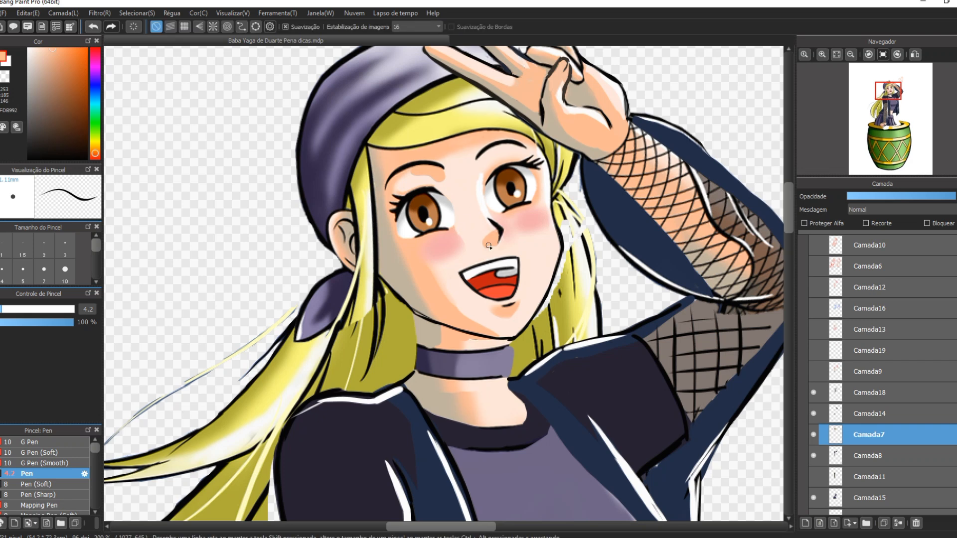
drag(466, 342, 490, 353)
mouse_move(451, 386)
mouse_down()
mouse_move(465, 414)
mouse_move(456, 410)
mouse_move(507, 425)
mouse_move(524, 412)
mouse_move(476, 428)
mouse_up()
mouse_move(507, 381)
mouse_down()
mouse_move(521, 434)
mouse_move(469, 431)
mouse_up()
drag(449, 299, 487, 329)
Shade the skin around the eyes and under both eyebrows with sampled light and orange skin tones
alt+click(503, 162)
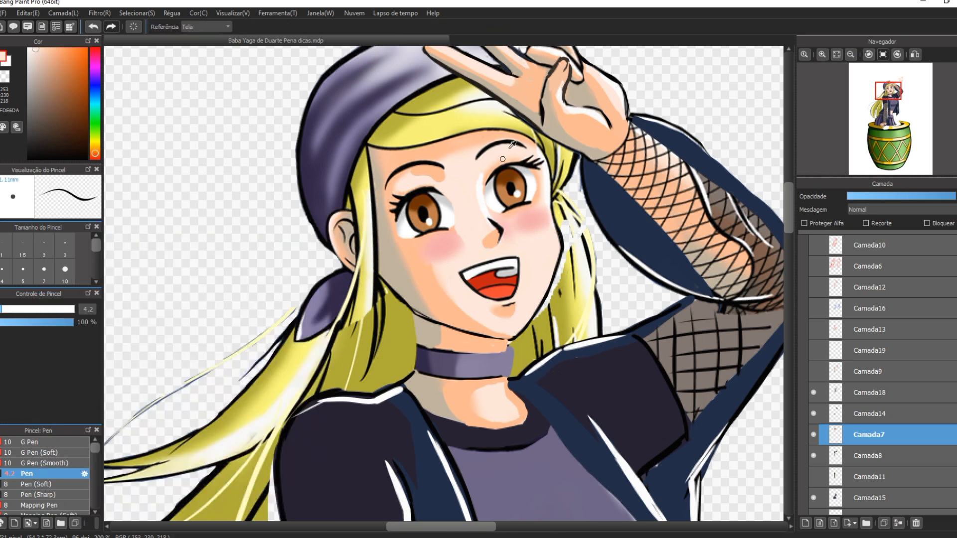
drag(442, 192, 435, 183)
alt+click(394, 182)
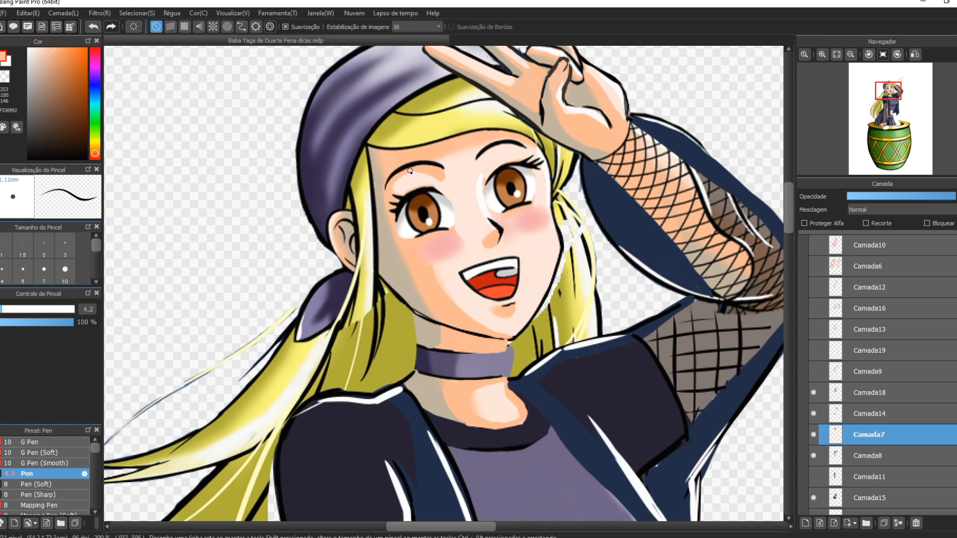
alt+click(429, 176)
alt+click(482, 148)
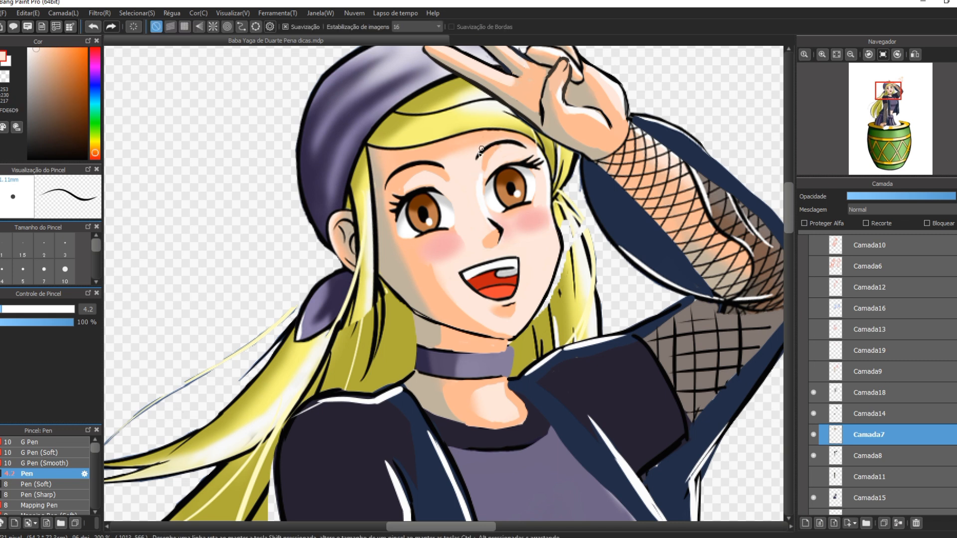
alt+click(483, 158)
Paint a sampled greyish-beige shadow along the hair-side cheek, jaw and neck, starting with brush size 21
alt+click(369, 258)
drag(369, 258, 393, 259)
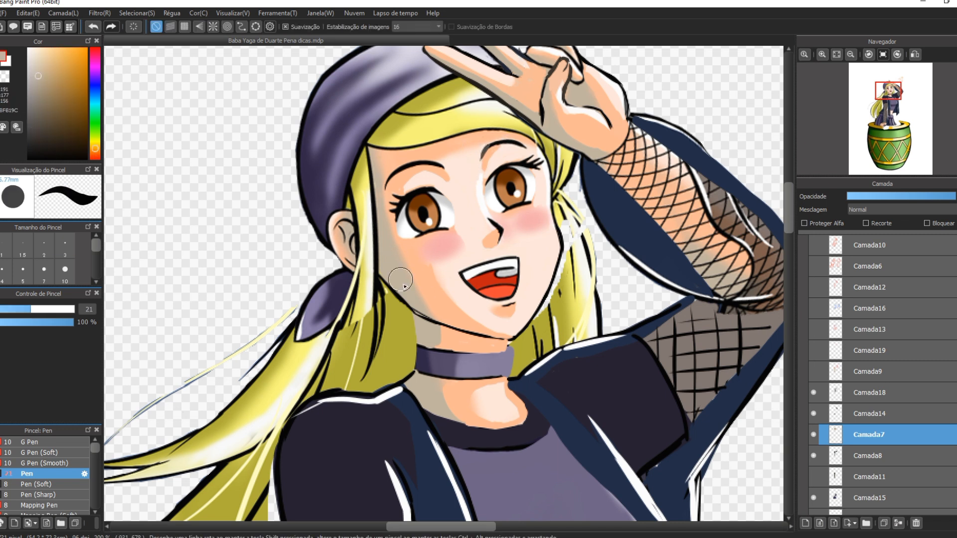
drag(414, 302, 475, 326)
alt+click(421, 275)
mouse_move(422, 286)
mouse_down()
mouse_move(462, 320)
mouse_move(451, 329)
mouse_move(515, 338)
mouse_up()
alt+click(441, 311)
alt+click(479, 304)
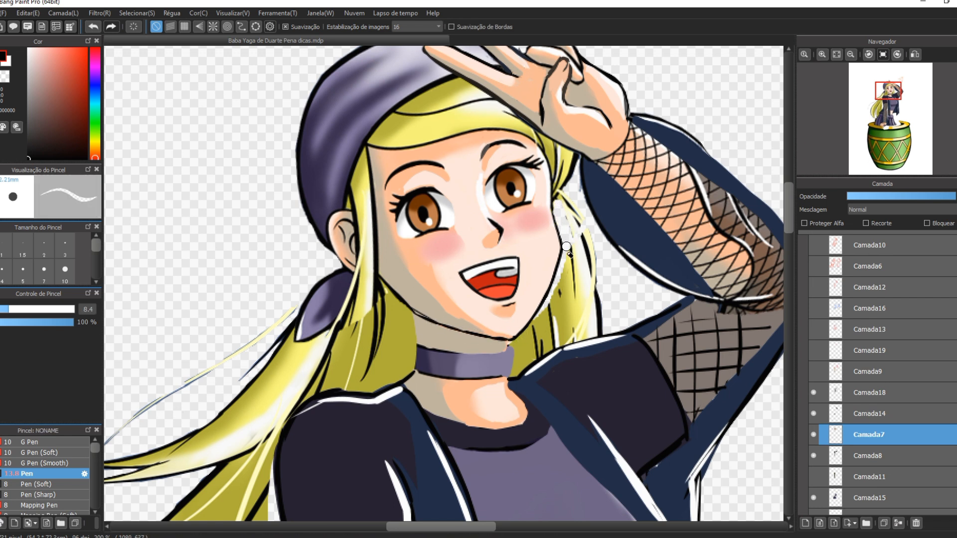
Rework the orange transition along the cheek and jaw shadow, reducing the brush size to 11.2
alt+click(415, 263)
drag(439, 299, 492, 335)
key([)
key([)
drag(407, 262, 431, 293)
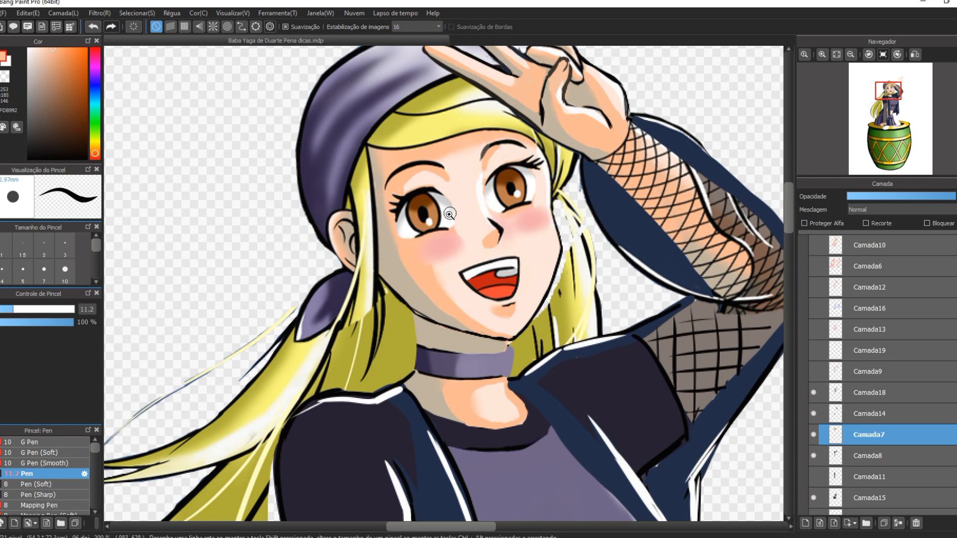
Repaint both irises with sampled browns at brush size 7.1, covering their white highlights
scroll(454, 209, up, 1)
alt+click(578, 165)
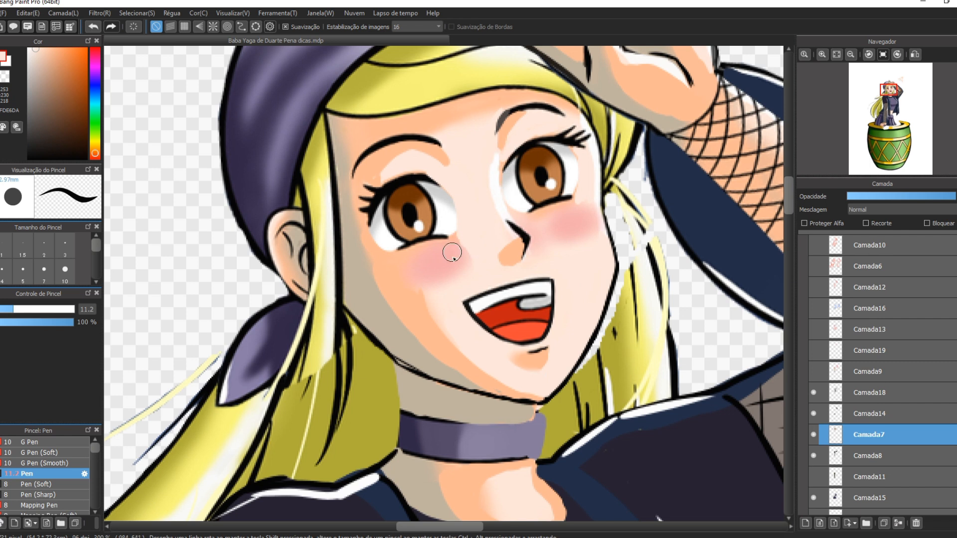
alt+click(413, 193)
key([)
key([)
key([)
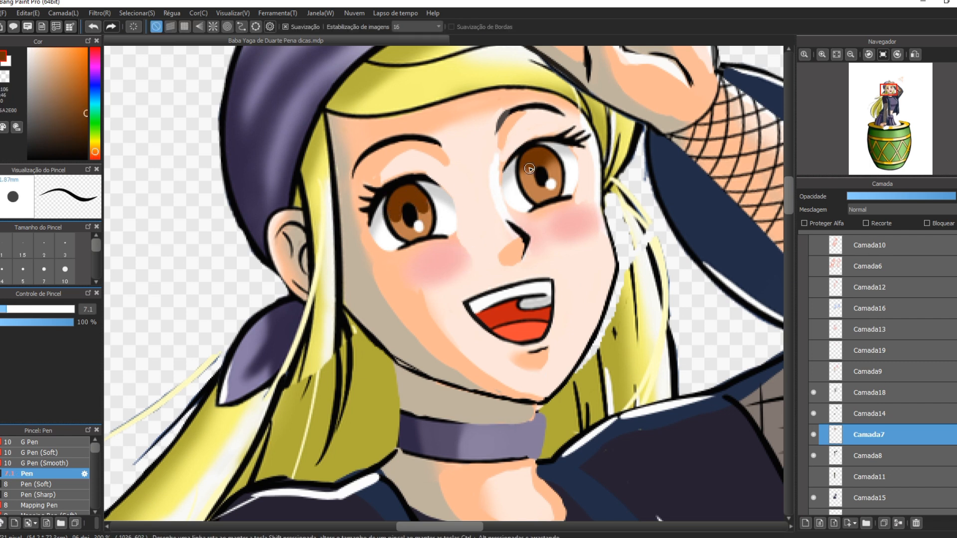
alt+click(423, 223)
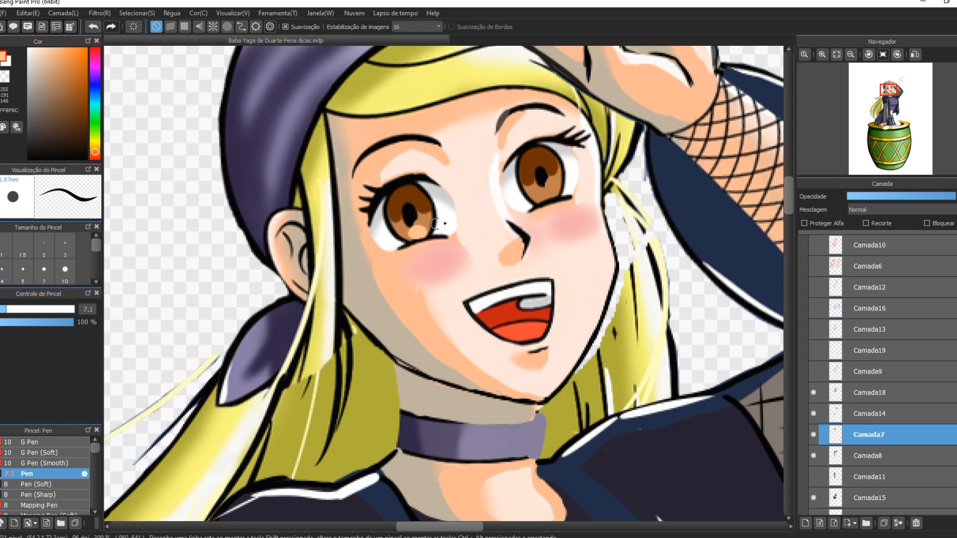
Paint sampled reddish dark brown over the pupils and upper parts of both irises at brush size 7.1
alt+click(542, 180)
alt+click(542, 177)
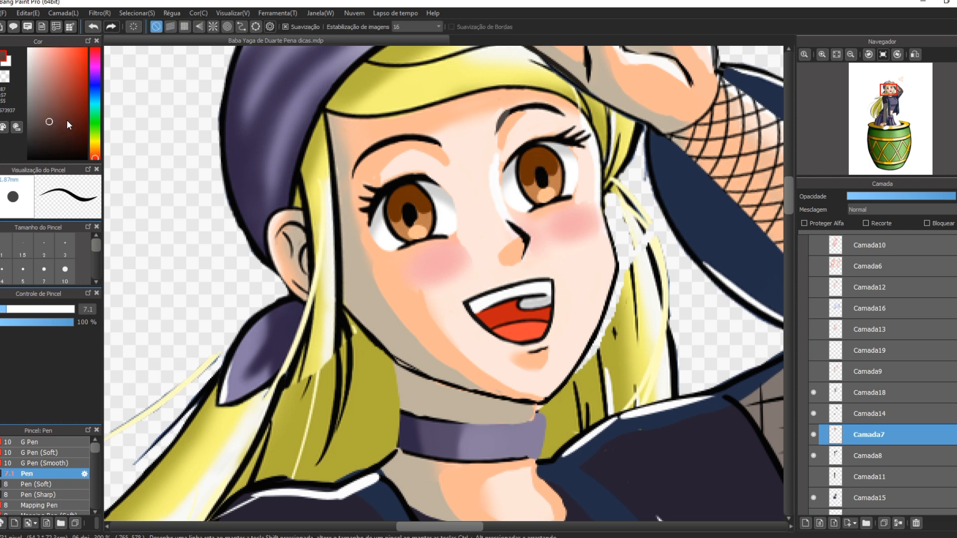
alt+click(542, 176)
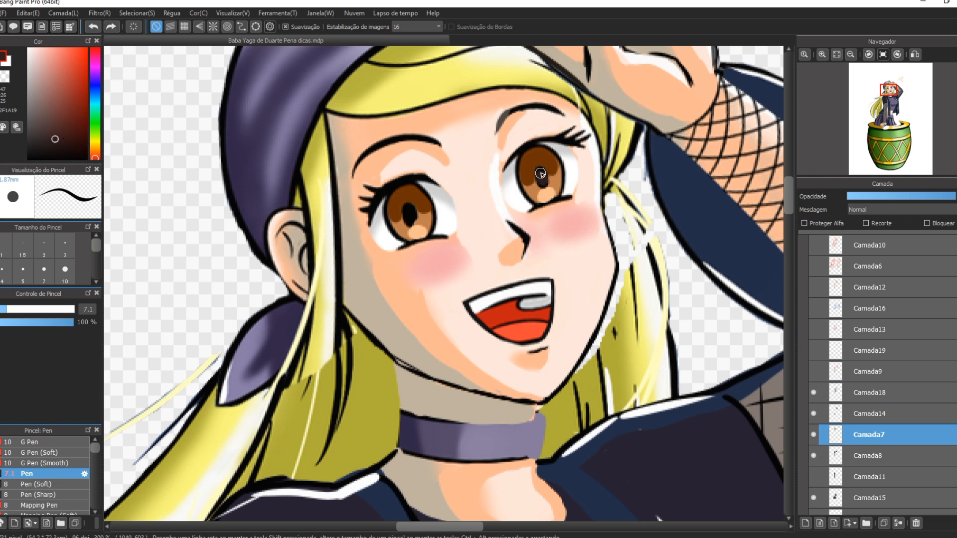
drag(540, 172, 540, 155)
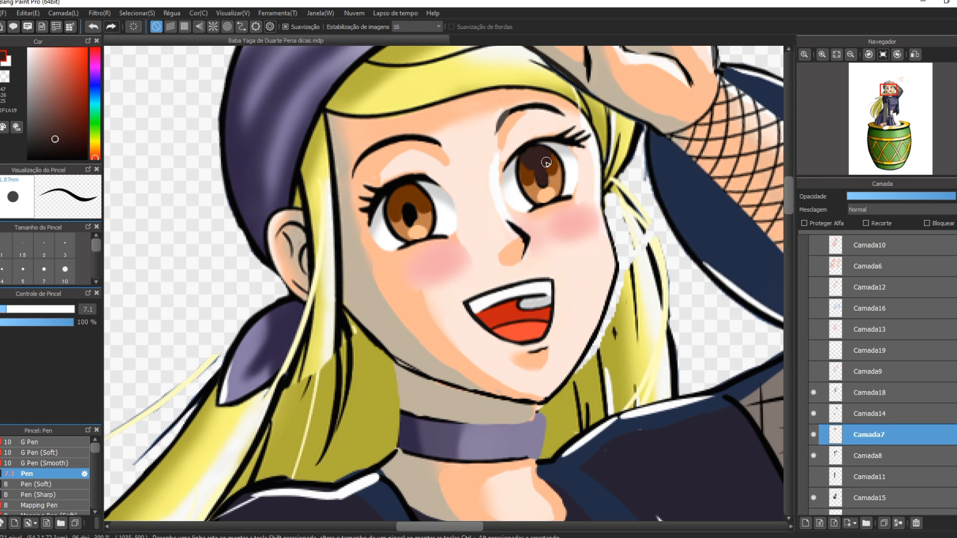
mouse_move(405, 188)
mouse_down()
mouse_move(402, 200)
mouse_move(416, 197)
mouse_move(412, 220)
mouse_up()
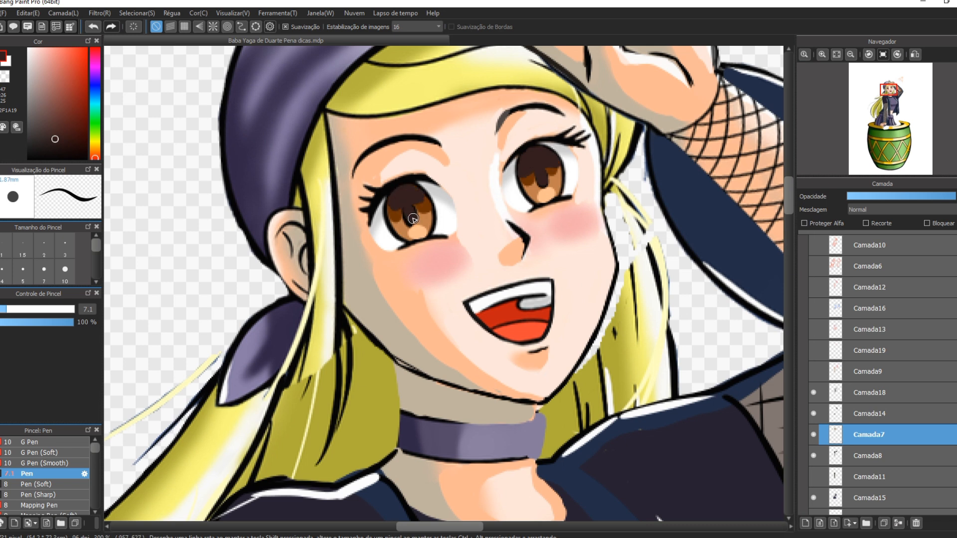
Refine the pupil and iris edges with sampled brown and dark brown, reducing the brush size to 4.5
key(alt)
alt+click(427, 212)
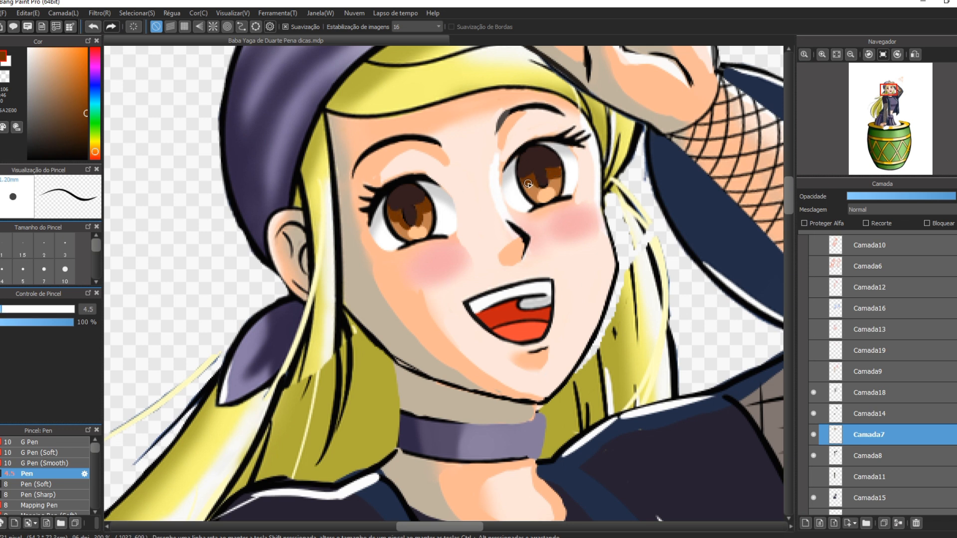
alt+click(397, 208)
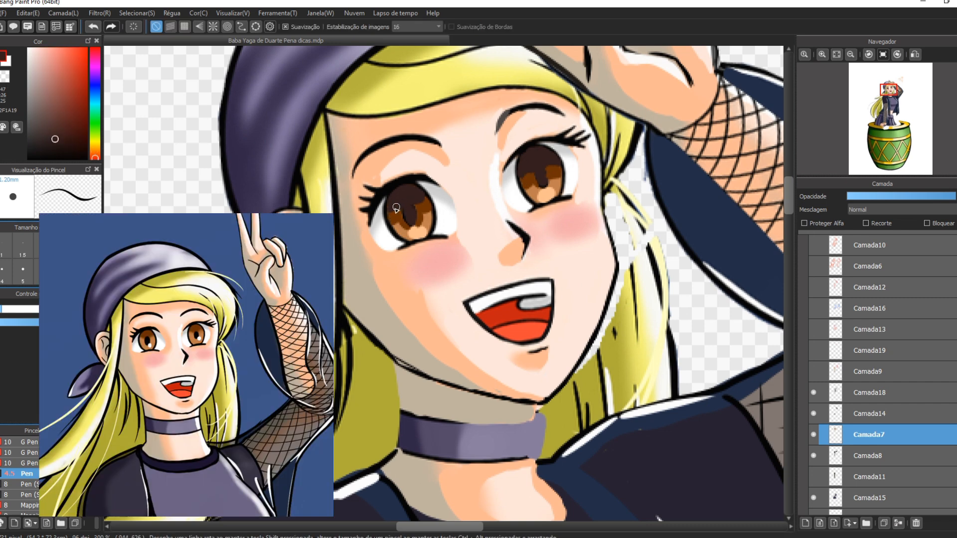
Try semi-transparent teal highlights in the upper part of both irises at 54% brush opacity
key(g)
alt+click(425, 233)
key(p)
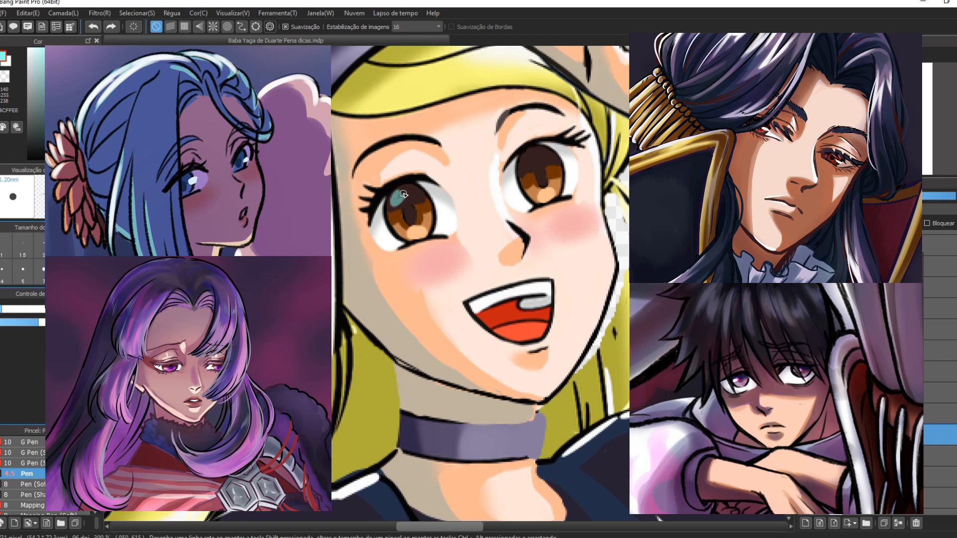
scroll(521, 196, down, 3)
scroll(533, 180, up, 2)
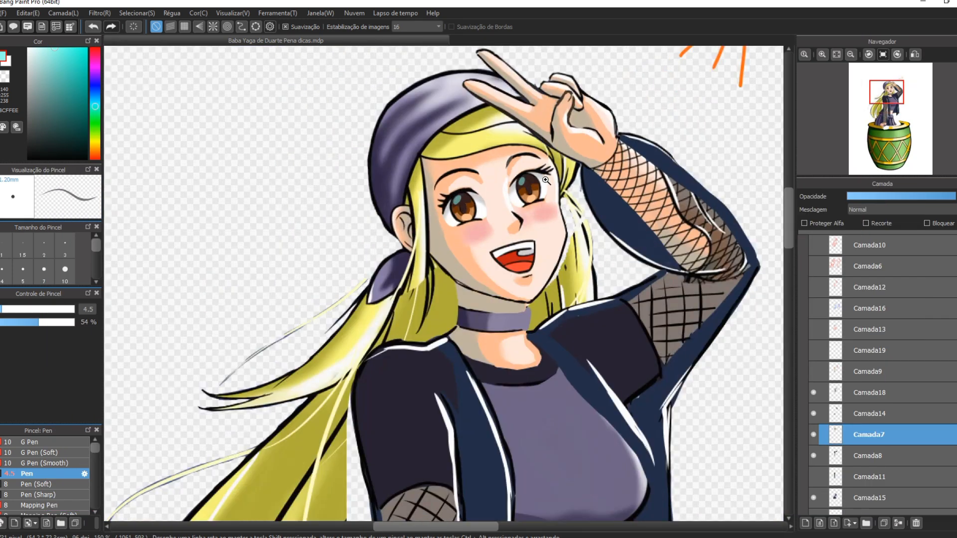
Try near-white highlights over the irises, and undo the trial eye highlights
click(30, 48)
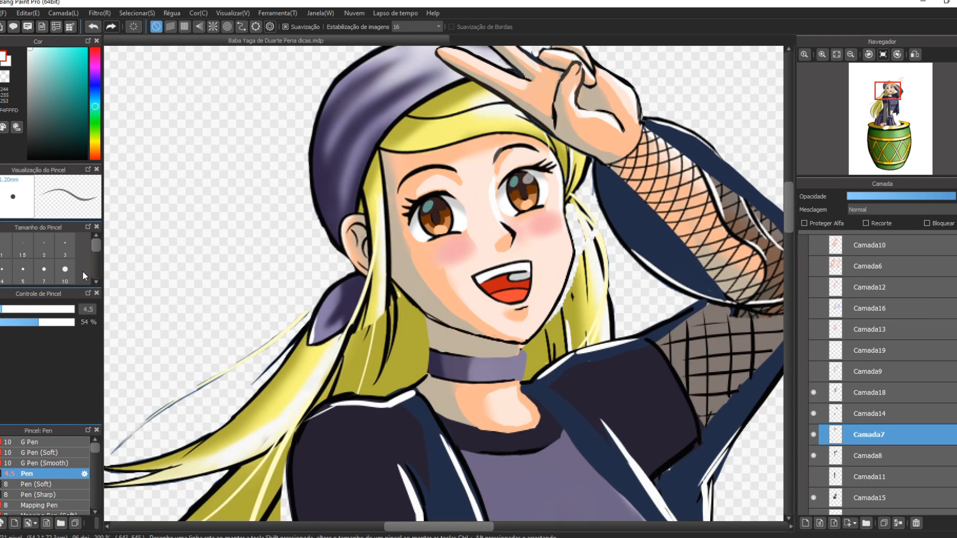
click(527, 178)
click(529, 178)
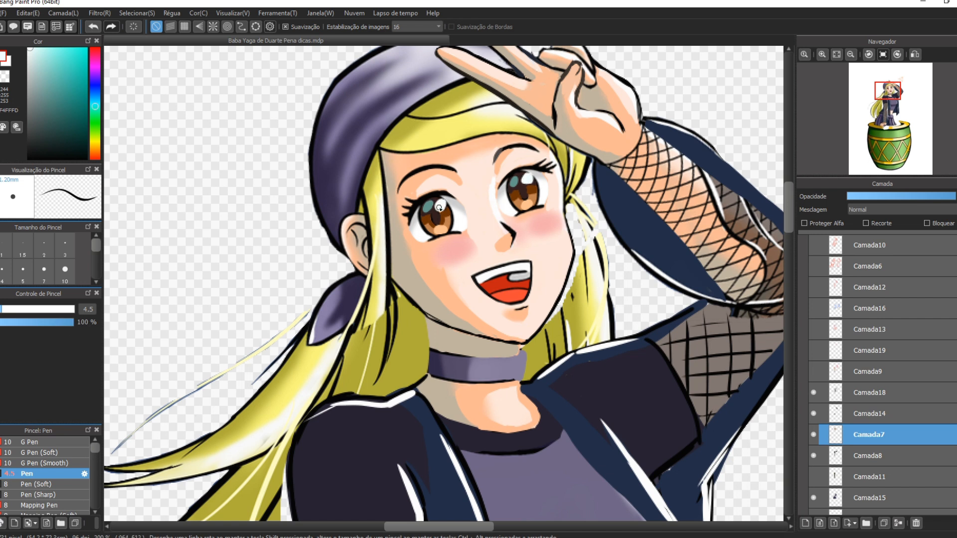
key(ctrl+z)
key(ctrl+z)
key(ctrl+z)
key(ctrl+z)
Paint pale pinkish highlights in the upper part of both irises using a pink hue and a near-white tint
click(94, 59)
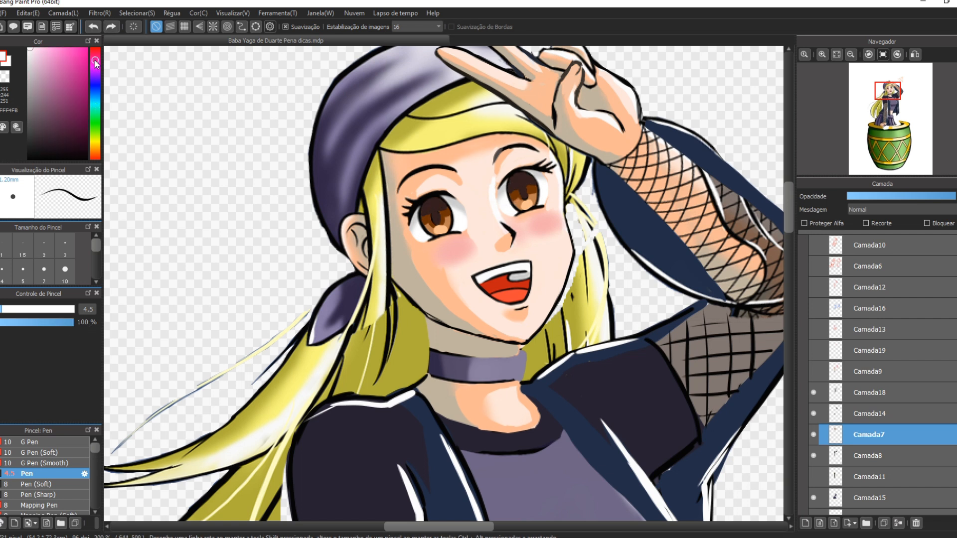
click(47, 79)
click(434, 204)
click(520, 180)
alt+click(513, 187)
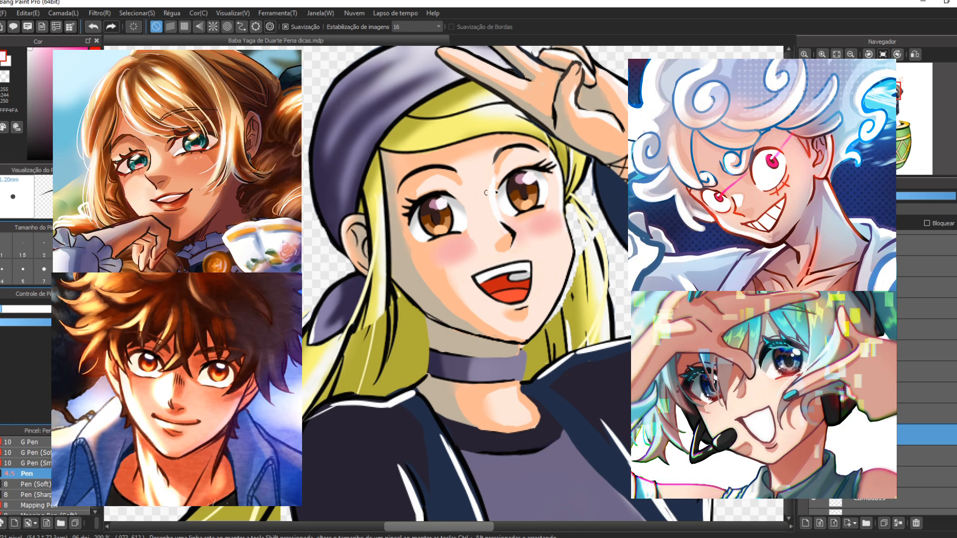
Refine the shape of both pink eye highlights with sampled mauve and dark brown tones
scroll(477, 219, down, 4)
scroll(480, 221, up, 4)
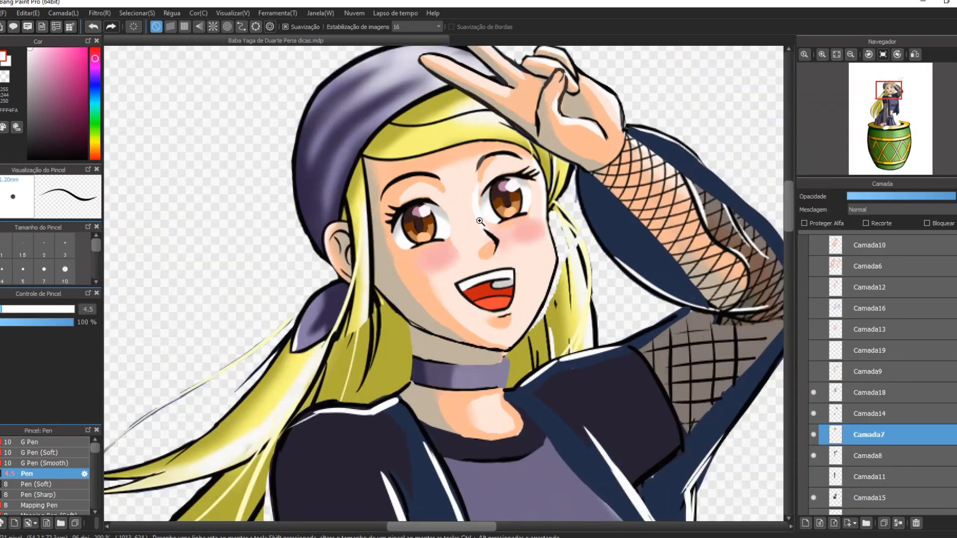
scroll(480, 220, up, 2)
alt+click(395, 218)
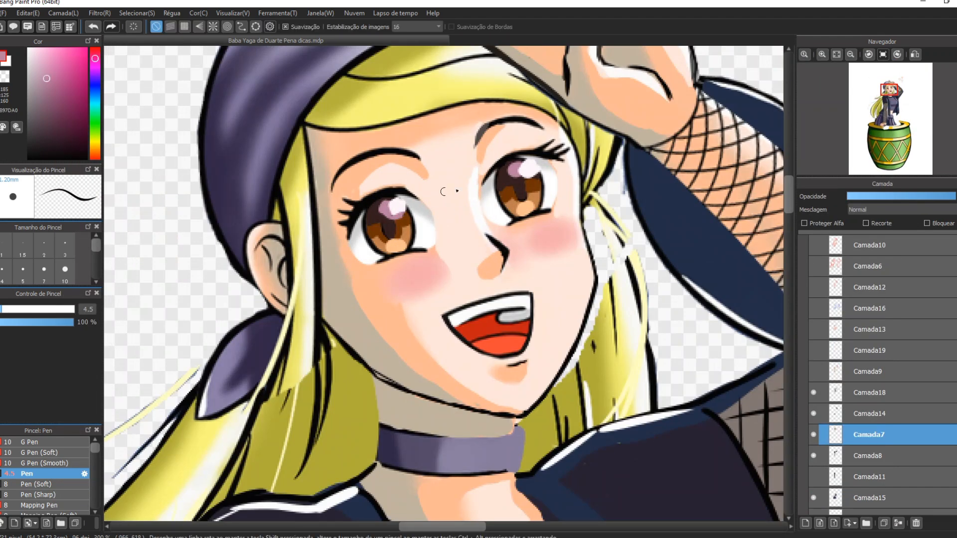
alt+click(513, 165)
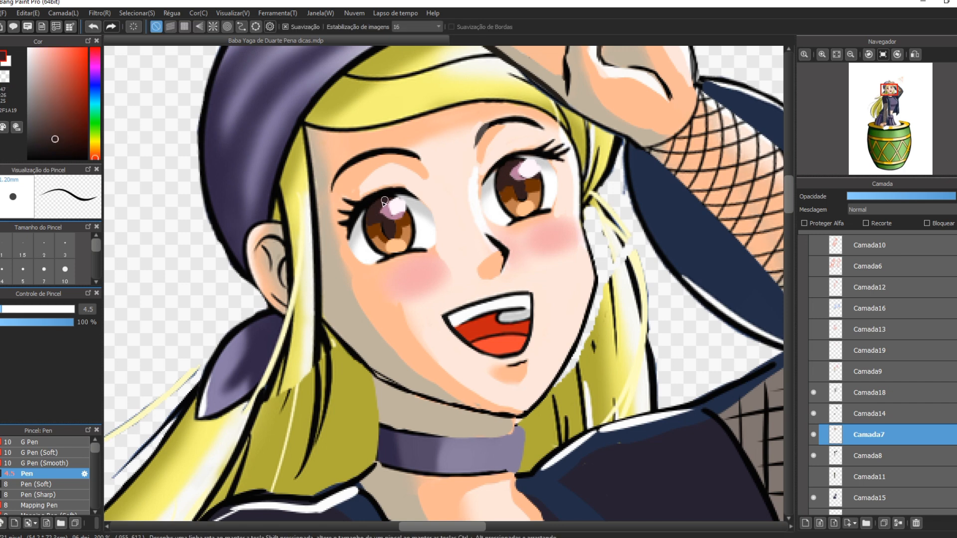
alt+click(399, 205)
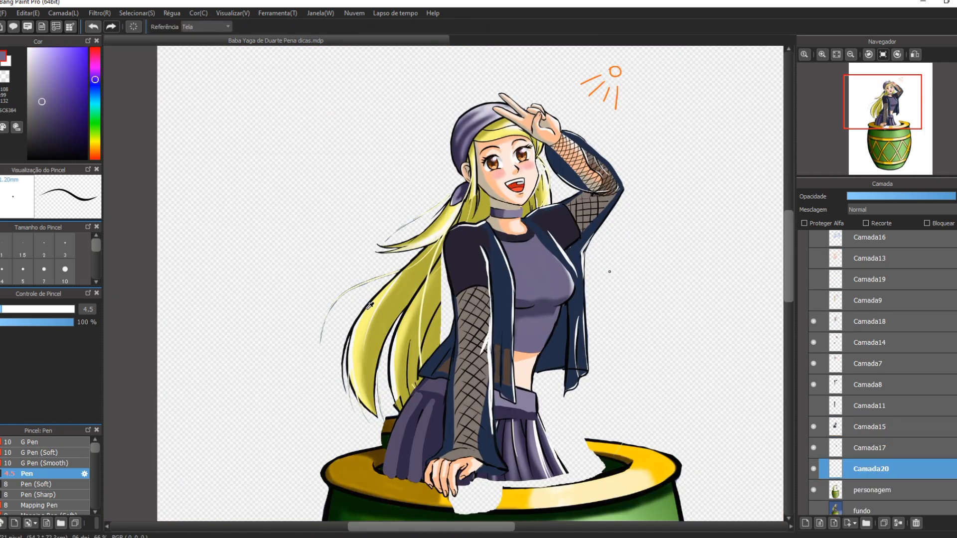
Place light yellow and olive hair-colour swatches beside the character on Camada20 at brush size 31
alt+click(370, 304)
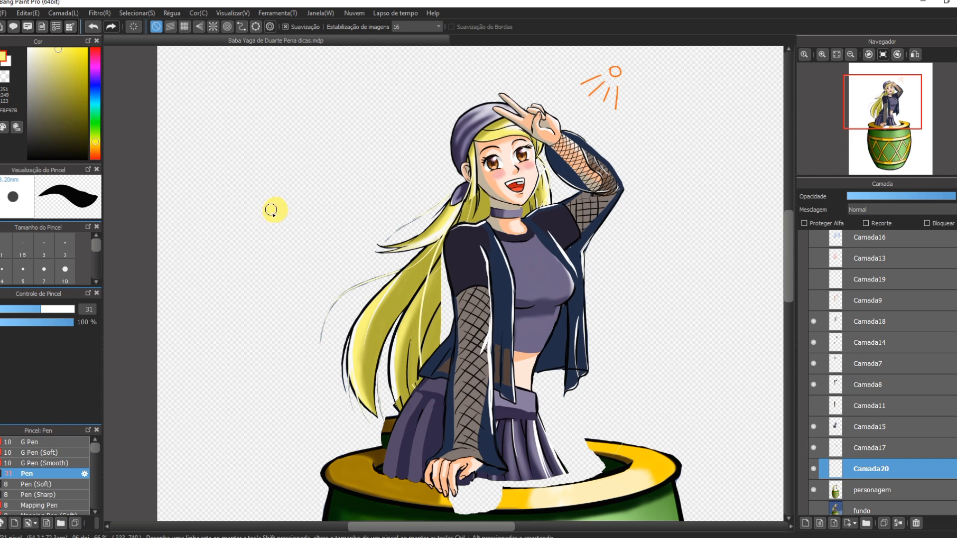
alt+click(428, 269)
drag(273, 254, 280, 247)
alt+click(283, 215)
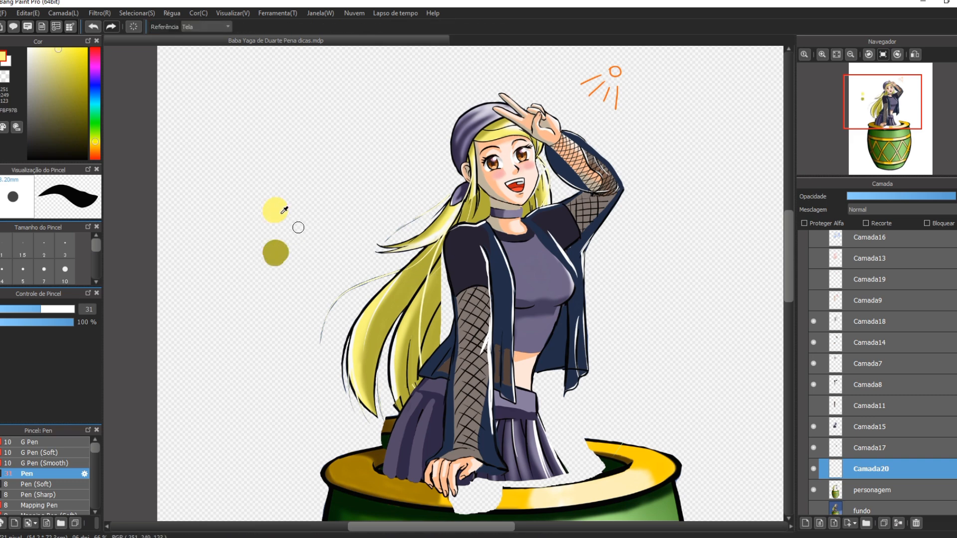
Cover the long hair and the face-side locks with flat pale cream FFEFC6, reducing the brush size to 17
alt+click(413, 243)
drag(298, 178, 297, 176)
mouse_move(394, 286)
mouse_down()
mouse_move(367, 399)
mouse_move(409, 275)
mouse_move(359, 394)
mouse_up()
key(bracketleft)
mouse_move(416, 299)
mouse_down()
mouse_move(423, 349)
mouse_move(446, 327)
mouse_move(421, 264)
mouse_move(413, 386)
mouse_move(401, 403)
mouse_move(421, 278)
mouse_move(401, 314)
mouse_up()
mouse_move(424, 249)
mouse_down()
mouse_move(471, 210)
mouse_move(414, 294)
mouse_up()
drag(541, 192, 526, 213)
mouse_move(480, 193)
mouse_down()
mouse_move(394, 247)
mouse_move(468, 201)
mouse_up()
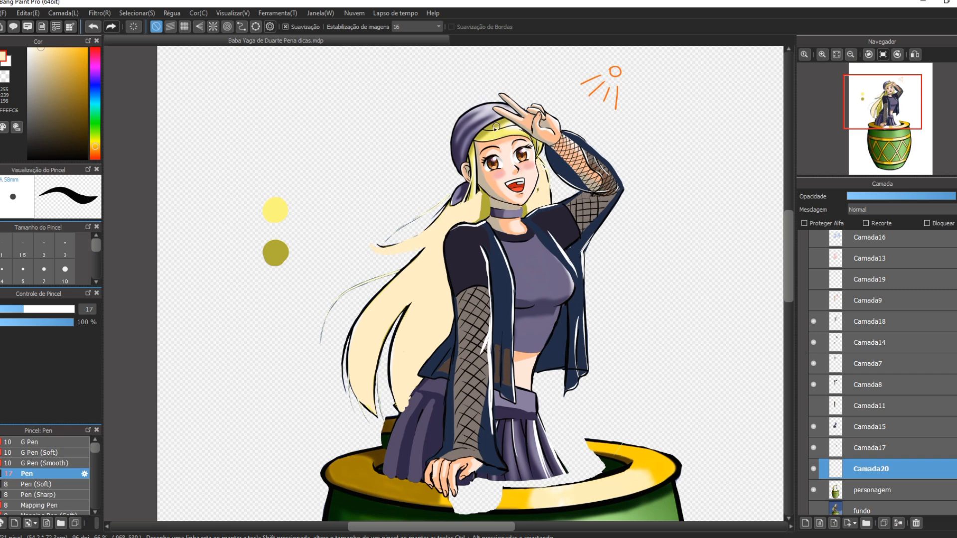
Erase the old yellow hair paint and black hair outlines from Camada7 and Camada8
click(861, 365)
key(e)
mouse_move(474, 148)
mouse_down()
mouse_move(470, 200)
mouse_move(484, 141)
mouse_up()
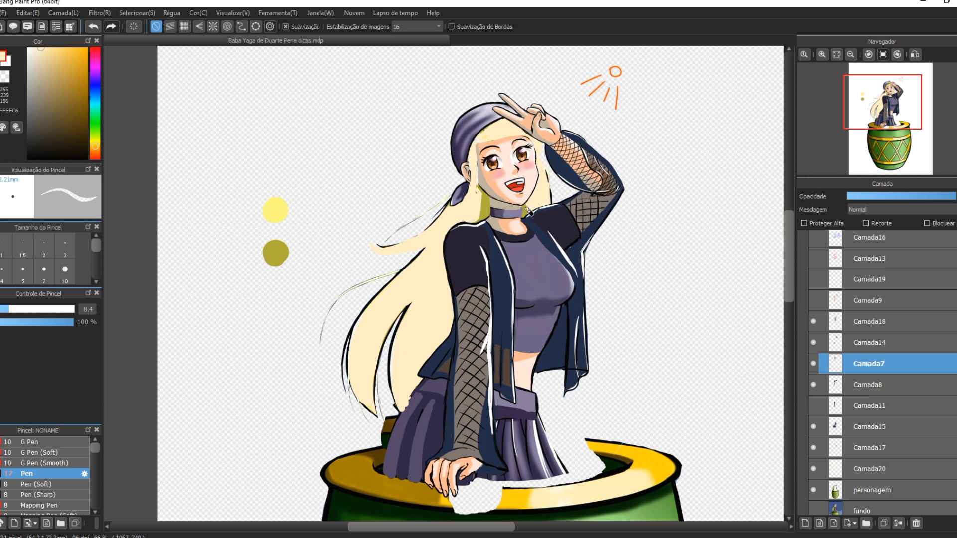
click(832, 376)
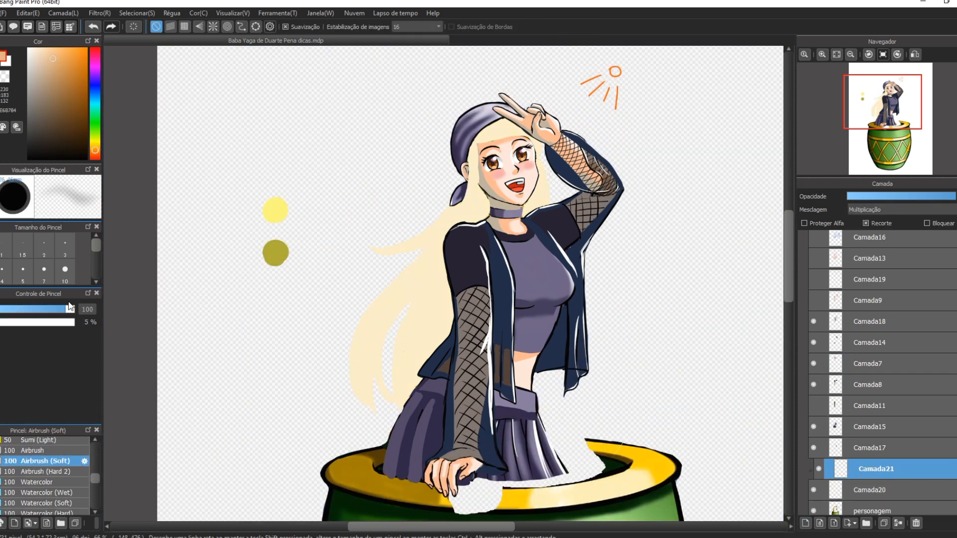
Airbrush a soft tan E6B784 gradient over the lower hair on the clipped Multiply layer Camada21 at brush size 467
click(73, 308)
mouse_move(448, 355)
mouse_down()
mouse_move(421, 318)
mouse_move(399, 344)
mouse_up()
drag(478, 413, 448, 401)
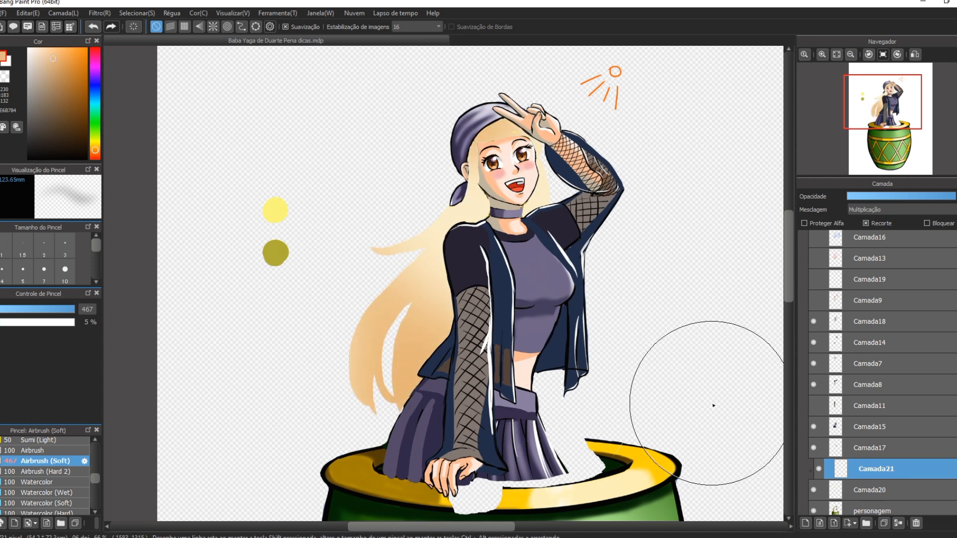
Add a clipped Multiply layer and paint tan pen shadows over the long hair, side locks and fringe, finishing at brush size 24
click(806, 523)
key(p)
drag(473, 228, 473, 205)
drag(539, 182, 530, 218)
drag(443, 250, 370, 406)
drag(444, 286, 399, 405)
drag(479, 192, 398, 284)
mouse_move(409, 277)
mouse_down()
mouse_move(362, 389)
mouse_move(375, 303)
mouse_up()
drag(476, 139, 513, 119)
mouse_move(501, 119)
mouse_down()
mouse_move(531, 136)
mouse_move(541, 158)
mouse_up()
drag(473, 140, 495, 117)
click(35, 309)
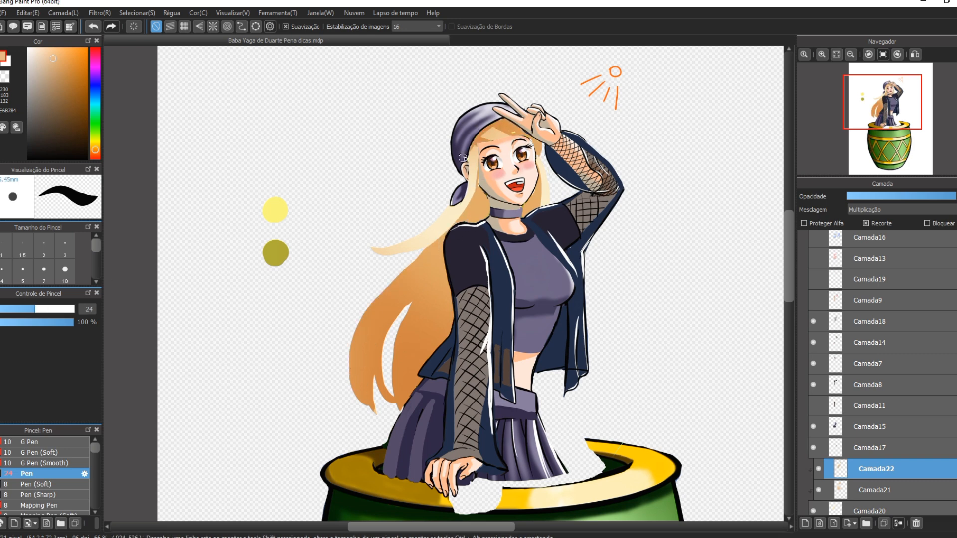
Refine the tan shadow shapes on the fringe and flying lock by alternating erasing and painting
key(e)
key(p)
key(e)
key(p)
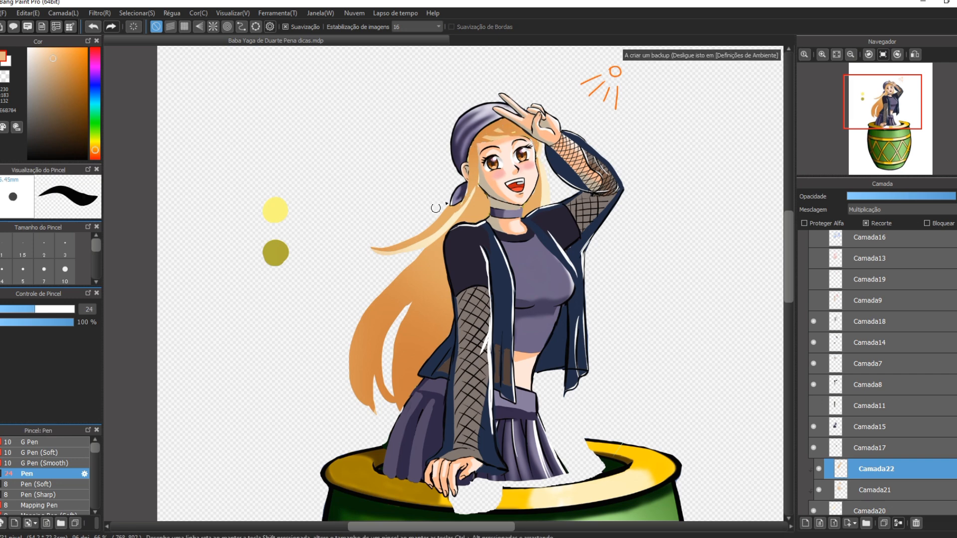
Thin the flying lock by erasing on Camada20, and clean up the exposed yellow hair on the personagem layer
key(e)
click(875, 505)
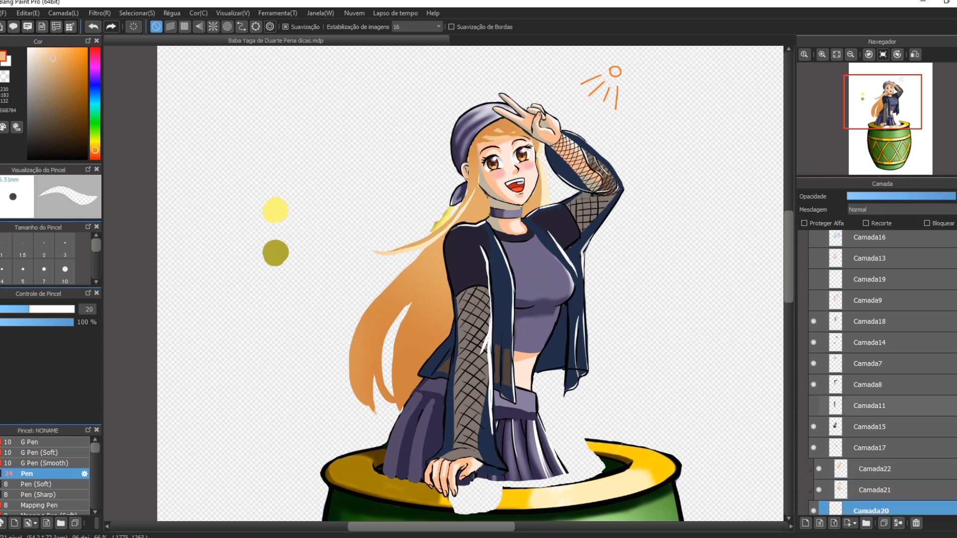
scroll(877, 494, down, 3)
click(872, 463)
click(876, 399)
Touch up the lock beside the raised arm on Camada22, and erase stray paint near the shoulder on Camada15
key(p)
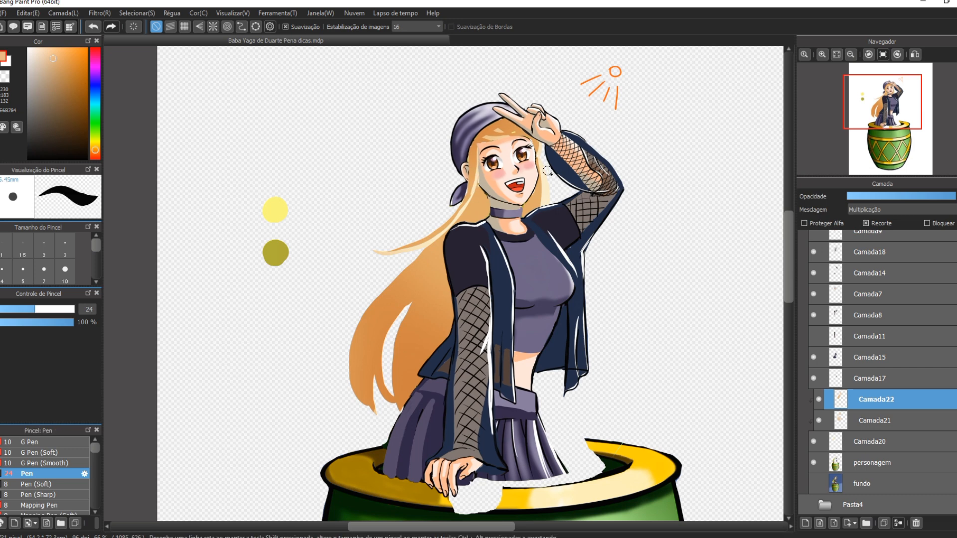
key(e)
ctrl+click(607, 184)
click(851, 360)
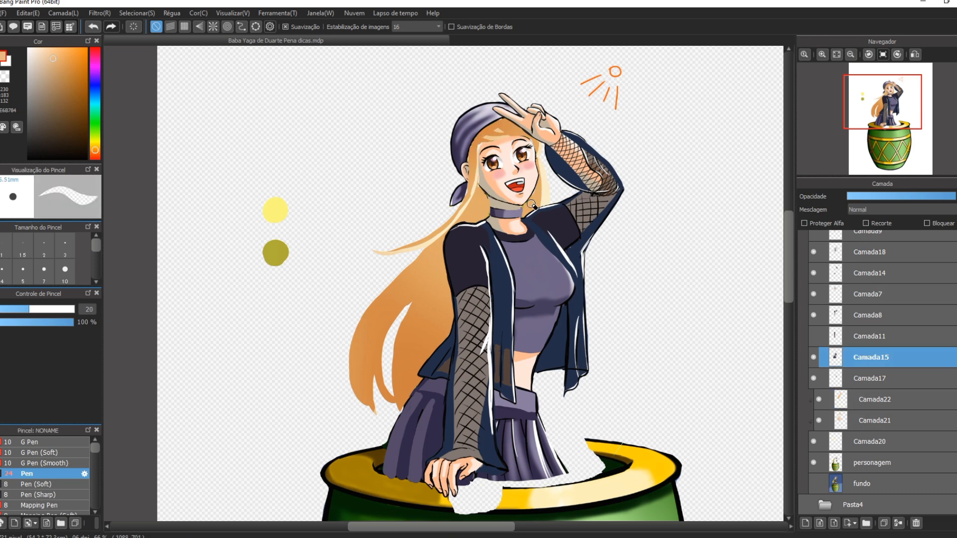
Paint loose strands along the gap and outer edge of the long hair on Camada20 with sampled cream at brush size 14.4
ctrl+click(399, 279)
alt+click(399, 279)
key(bracketleft)
drag(401, 304, 394, 419)
drag(25, 309, 18, 309)
drag(355, 349, 345, 398)
key(ctrl+z)
mouse_move(402, 270)
mouse_down()
mouse_move(358, 305)
mouse_move(346, 396)
mouse_up()
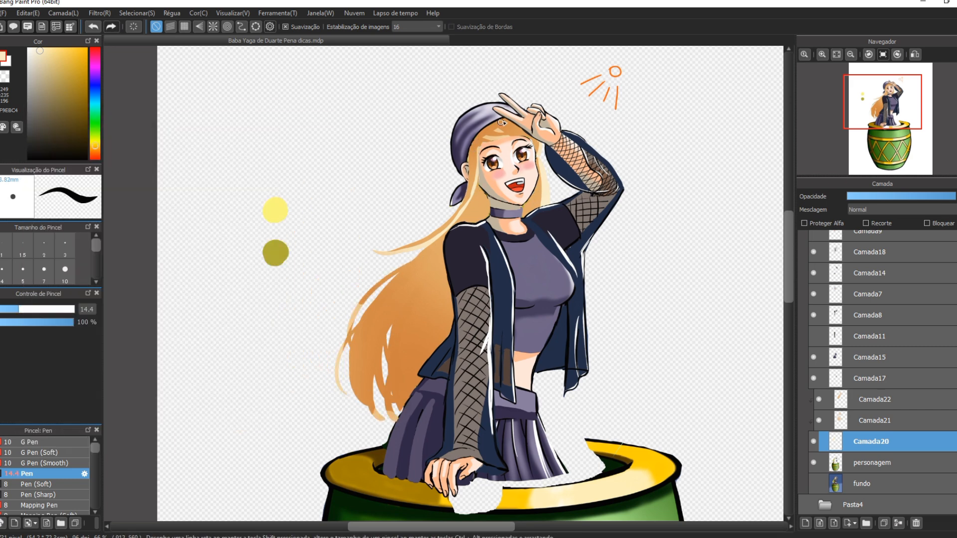
Sample the tan shadow colour with Camada22 set to Normal, restore Multiply, and fill in the fringe shadow
click(876, 400)
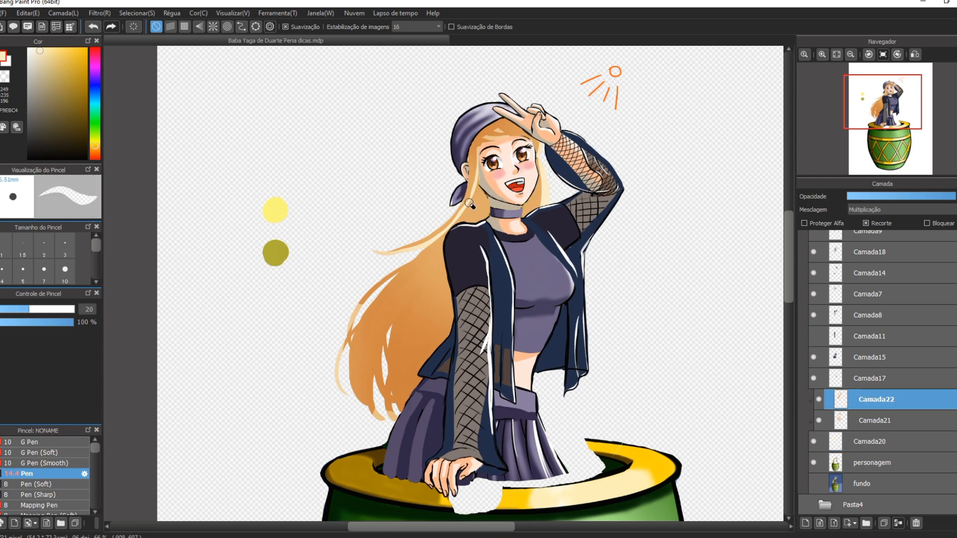
click(880, 209)
click(880, 219)
key(i)
click(508, 130)
click(889, 210)
click(889, 225)
key(b)
drag(491, 133, 502, 134)
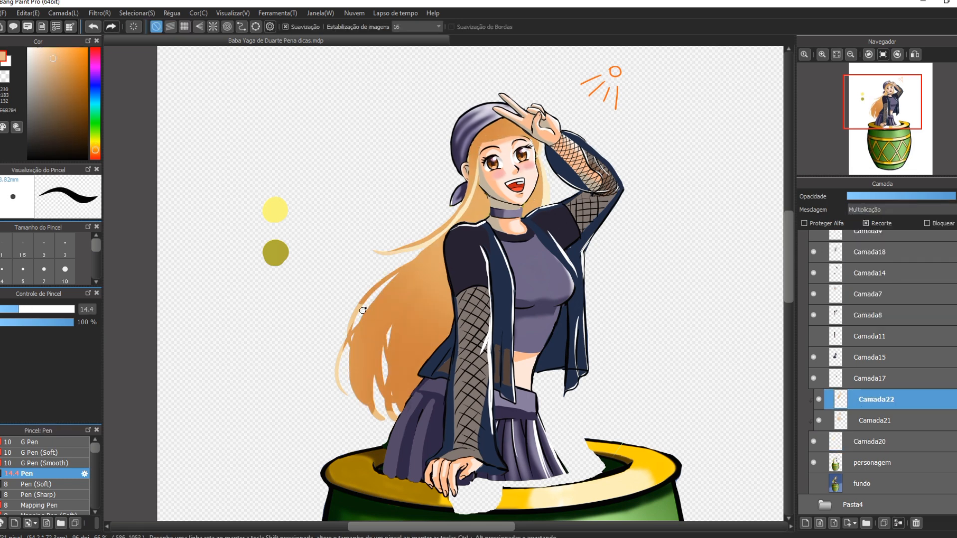
Add a clipped Multiply layer and paint darker tan strand shadows through the long hair, fringe and ear-side lock
key(ctrl+shift+n)
drag(480, 191, 461, 224)
drag(488, 204, 473, 224)
drag(447, 283, 418, 392)
drag(450, 296, 423, 366)
drag(444, 305, 434, 354)
drag(415, 286, 380, 386)
drag(371, 344, 383, 419)
drag(375, 313, 361, 407)
drag(383, 306, 364, 343)
mouse_move(443, 253)
mouse_down()
mouse_move(396, 303)
mouse_move(392, 280)
mouse_up()
mouse_move(488, 132)
mouse_down()
mouse_move(476, 166)
mouse_move(482, 142)
mouse_up()
drag(476, 141, 466, 192)
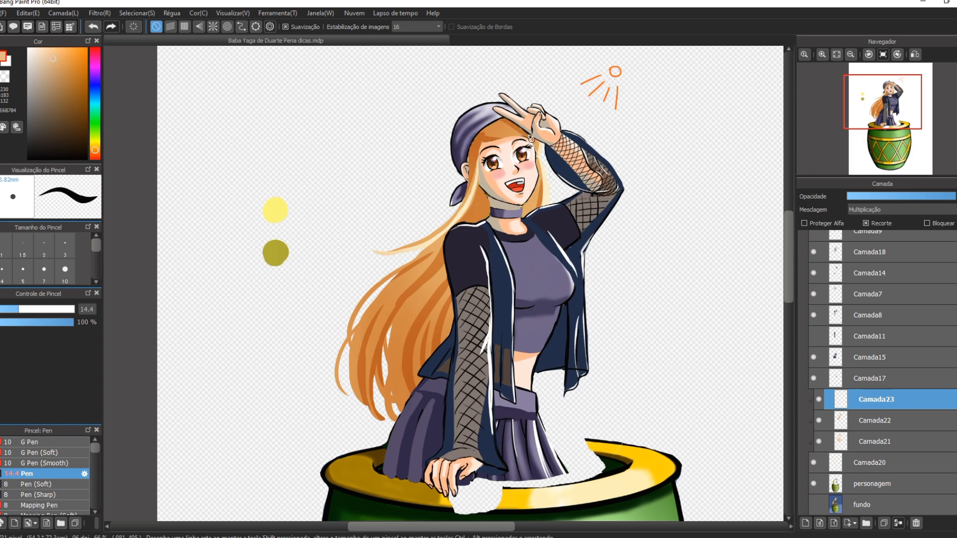
Refine the strand shadows on the face-side locks and long hair with pen and eraser, undoing the last stroke
key(e)
drag(540, 171, 536, 205)
key(b)
drag(538, 187, 531, 211)
key(e)
key(b)
drag(412, 288, 392, 327)
drag(387, 251, 426, 240)
key(ctrl+z)
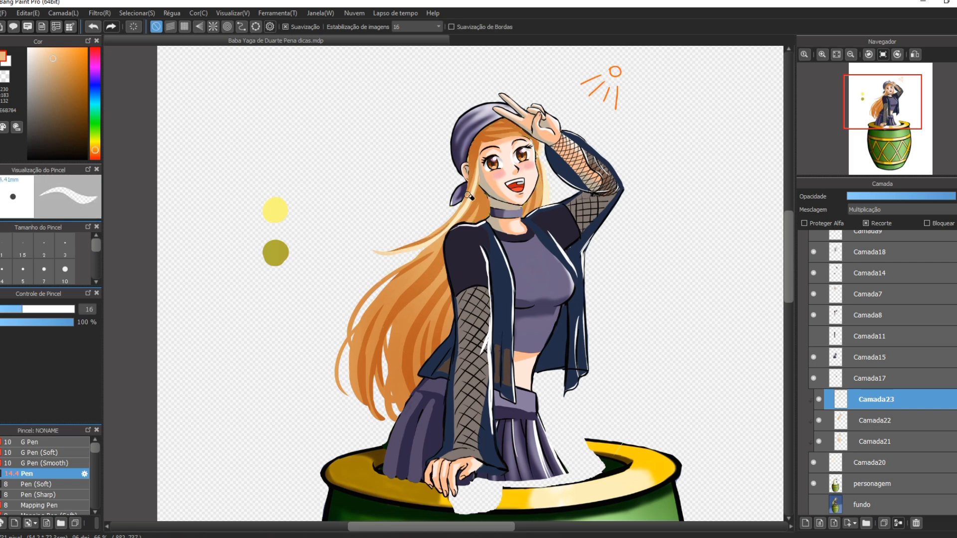
Paint light strands over the face-side lock and fringe on Camada7 with sampled cream F3DBAE
click(862, 294)
alt+click(475, 144)
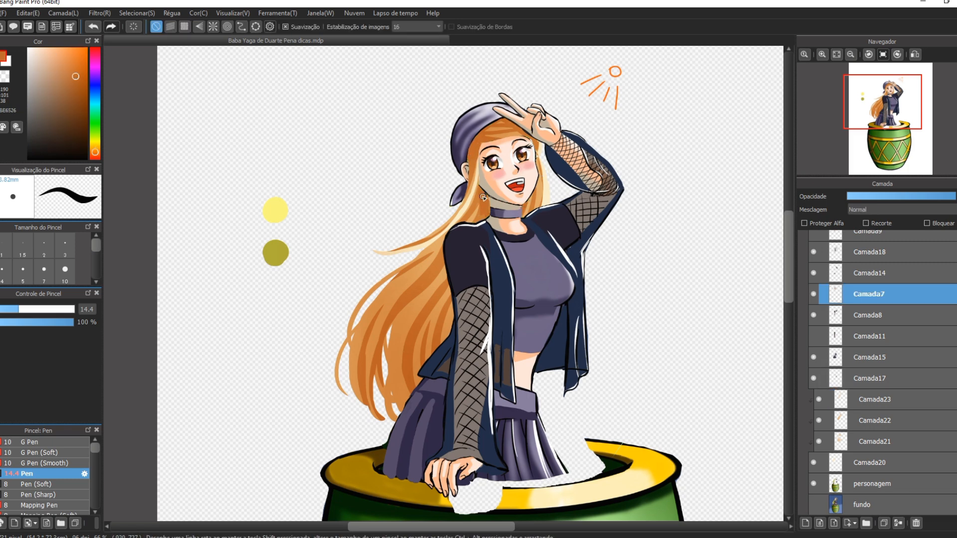
alt+click(480, 143)
drag(478, 141, 469, 207)
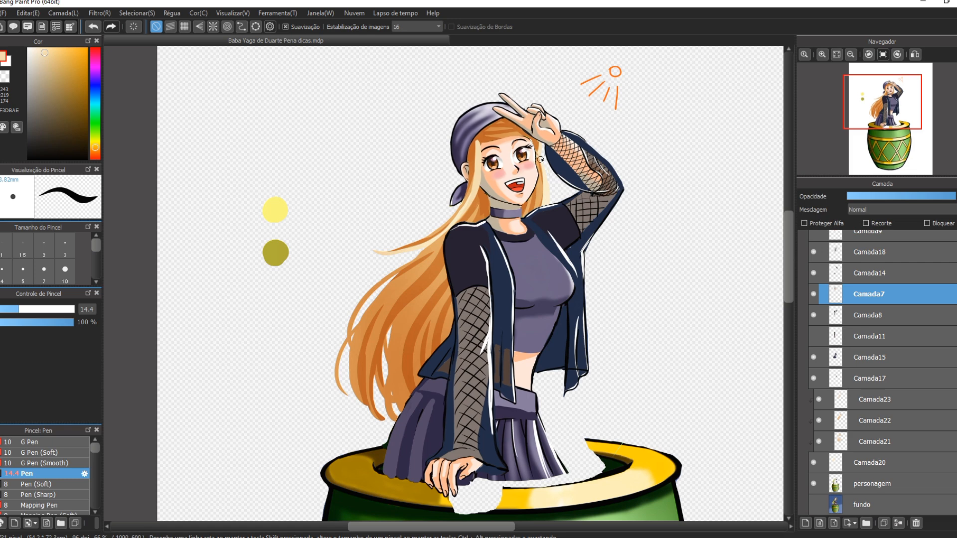
alt+click(501, 138)
Paint darker purple fold shadows across the crop top on Camada15 with sampled purples 6C6484 and 423A58
ctrl+shift+click(526, 294)
alt+click(526, 294)
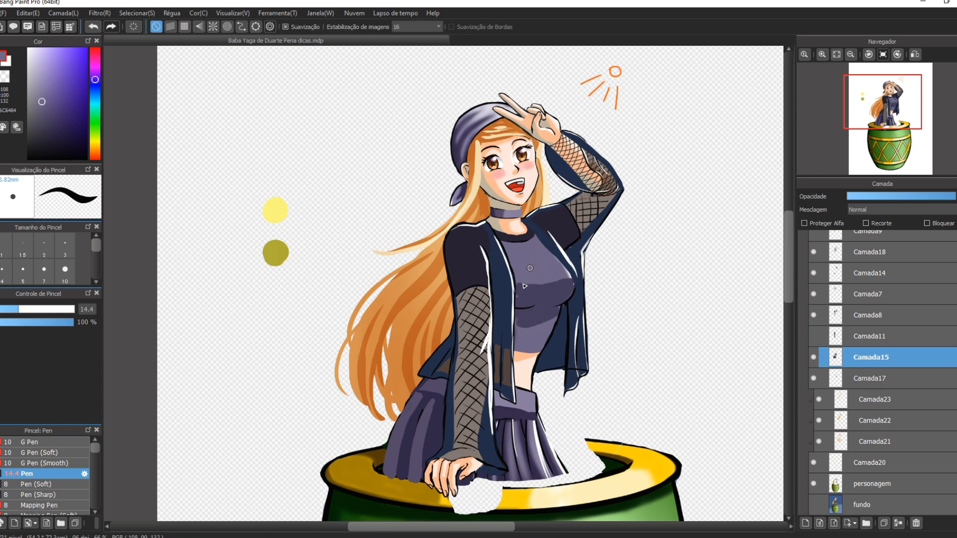
alt+click(496, 213)
alt+click(520, 299)
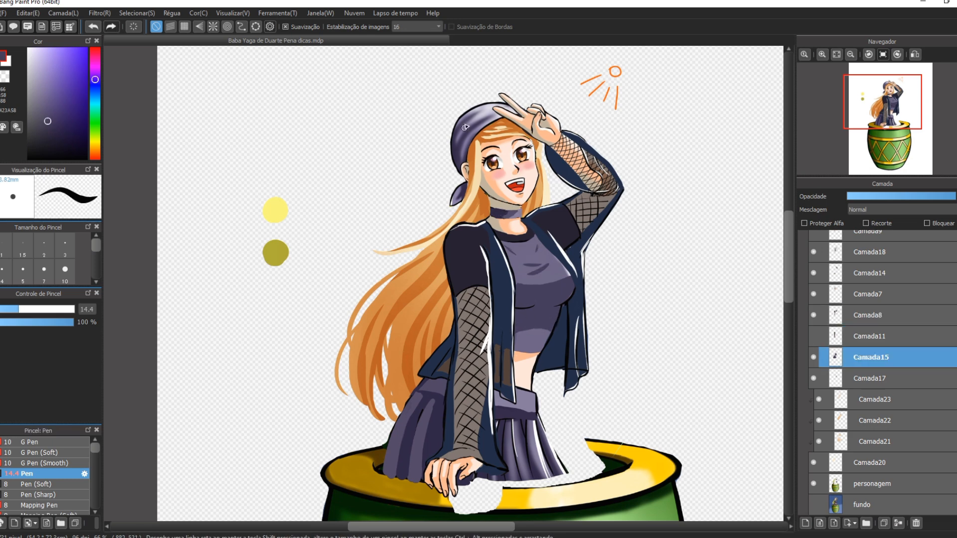
Repaint the headscarf on Camada7 with flat shadow shapes in 423A58 and lighter purples sampled from it
click(873, 296)
drag(470, 114, 459, 159)
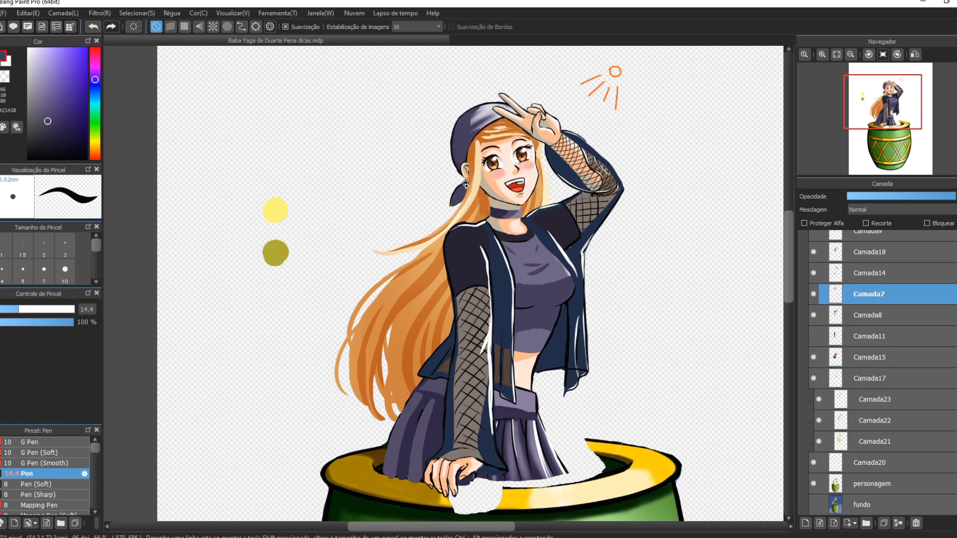
alt+click(467, 114)
alt+click(481, 125)
alt+click(468, 128)
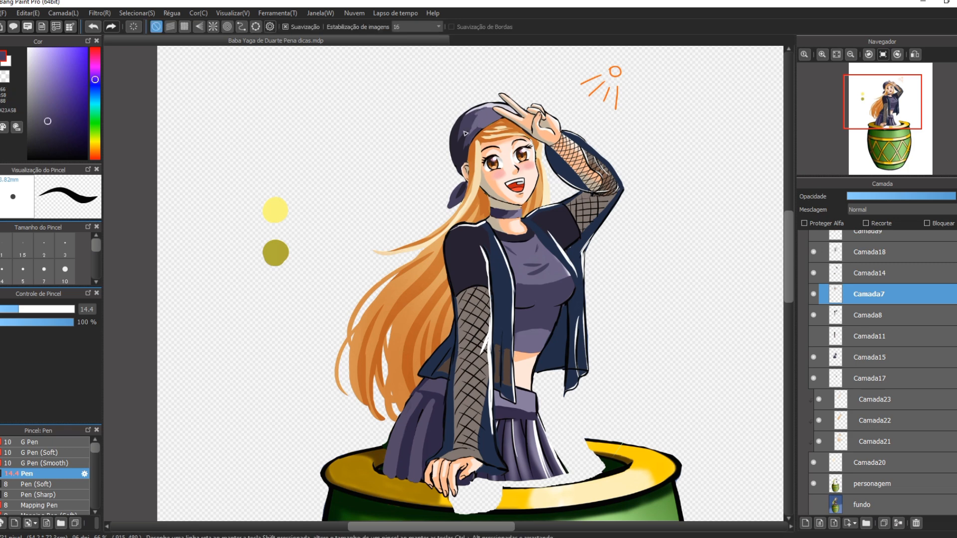
alt+click(482, 117)
alt+click(504, 115)
mouse_move(496, 111)
mouse_down()
mouse_move(513, 114)
mouse_move(469, 151)
mouse_up()
Repaint the skirt front on Camada15 with sampled lilac 877D9C and add dark pleat lines in 312746
click(871, 357)
scroll(518, 299, down, 3)
alt+click(521, 293)
drag(526, 314, 528, 352)
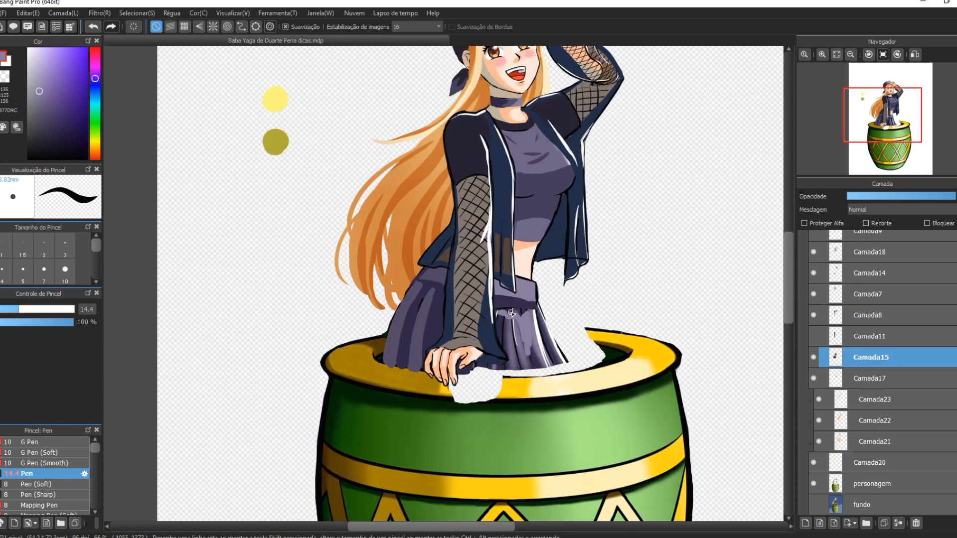
drag(540, 318, 535, 365)
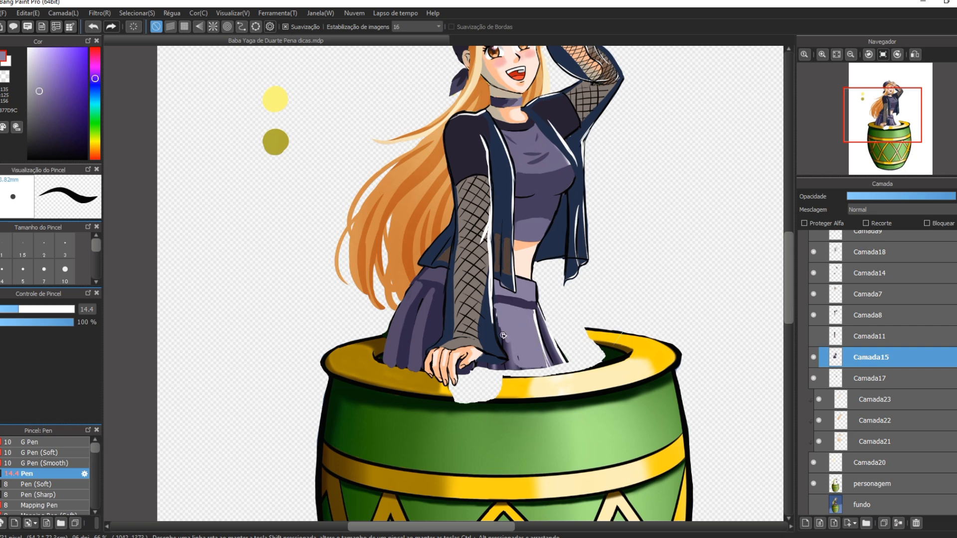
alt+click(541, 331)
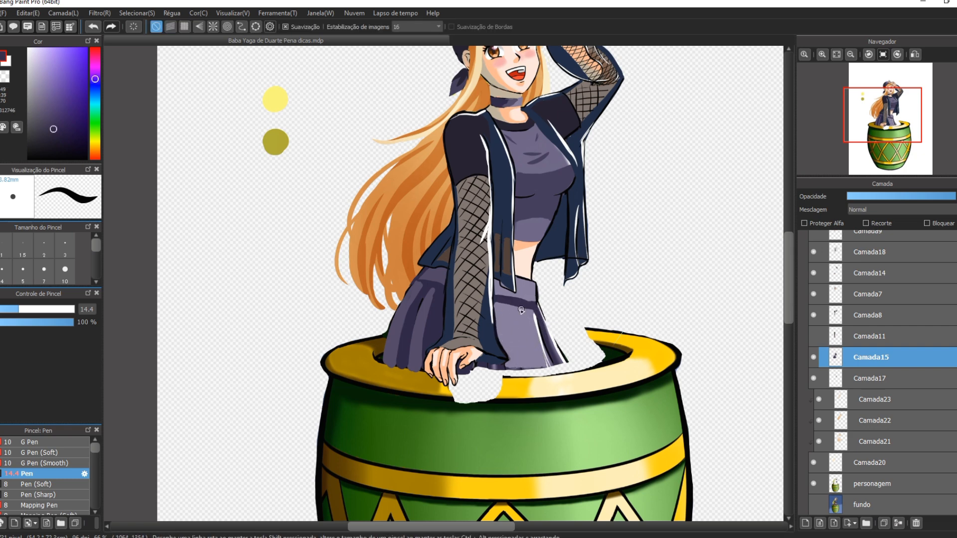
drag(505, 337, 501, 302)
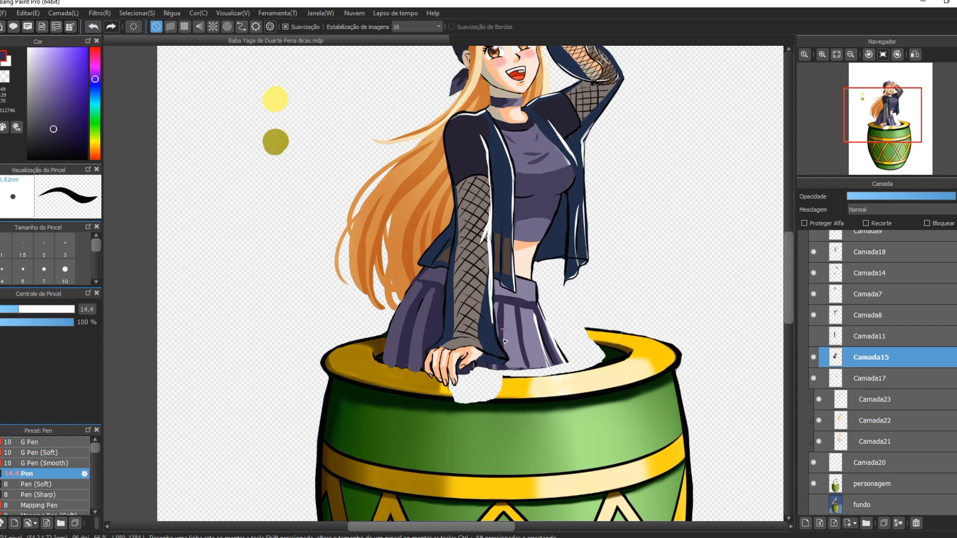
Paint near-white FEFEFE highlights along the waistband, the skirt's outer edge and the front pleats
alt+click(509, 305)
alt+click(555, 305)
drag(537, 308, 545, 355)
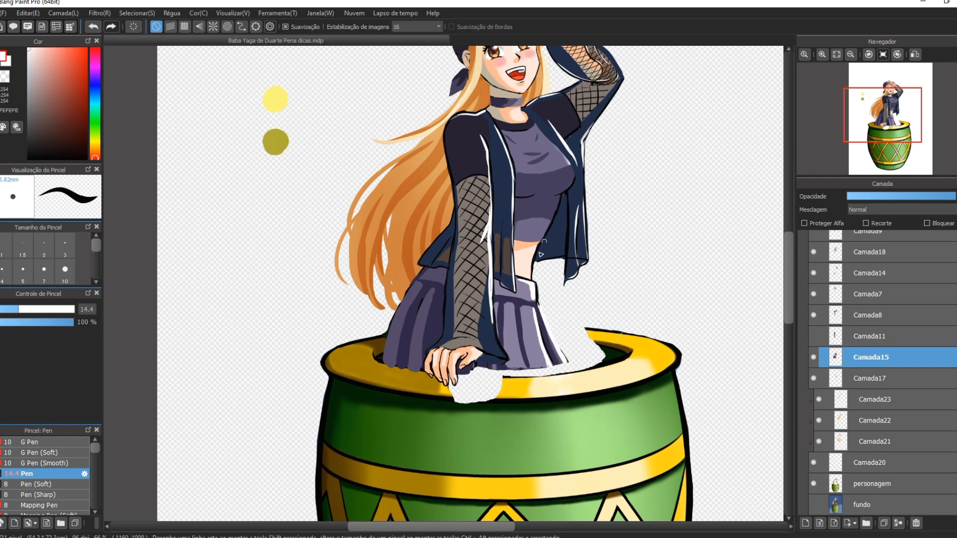
alt+click(535, 313)
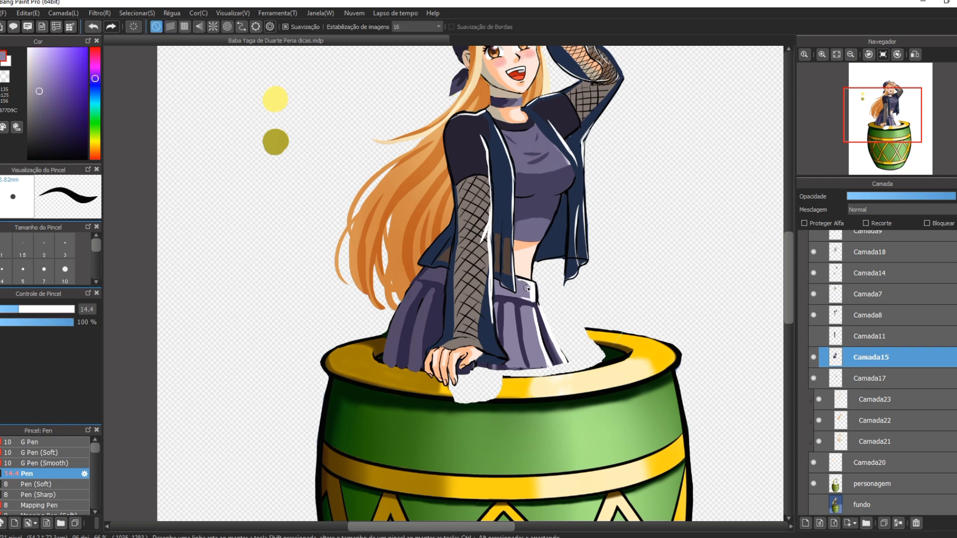
alt+click(513, 322)
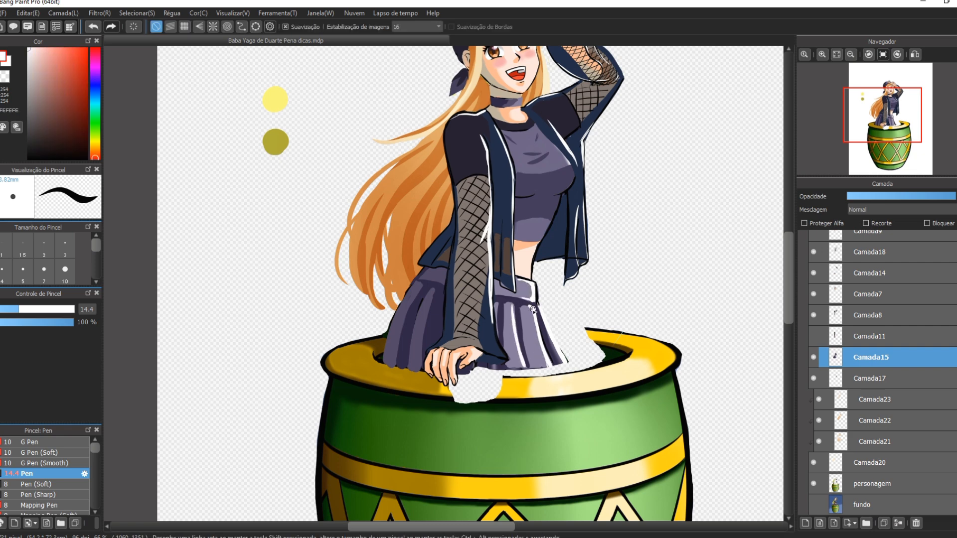
Refine the skirt pleats and waistband with sampled 4E4562 and deepen the top's fold shadows with 423A58
alt+click(530, 307)
alt+click(497, 288)
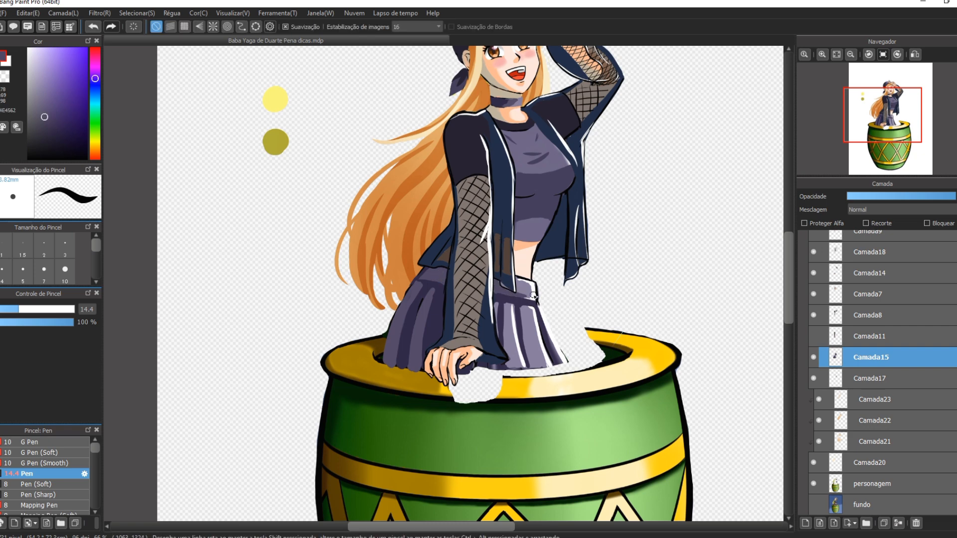
drag(506, 339, 511, 338)
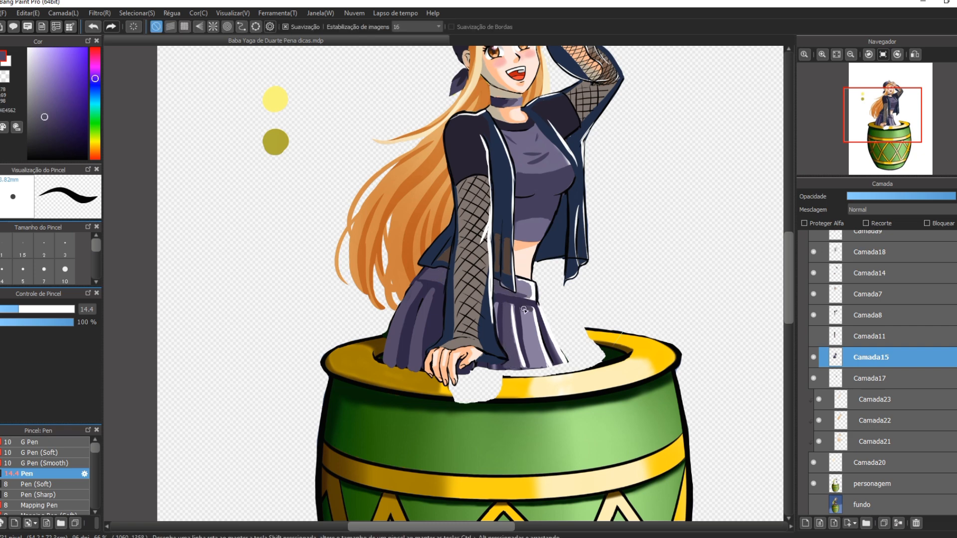
alt+click(529, 350)
drag(497, 306, 500, 337)
alt+click(512, 306)
drag(517, 173, 561, 176)
alt+click(549, 188)
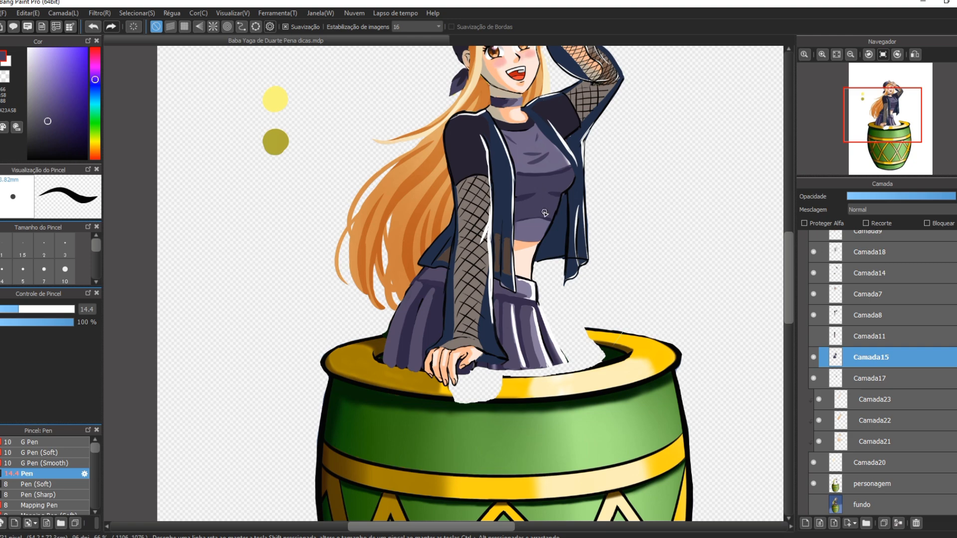
Identify Camada8 by toggling its visibility, select it, and sample near-white FDFDFD beside the jacket
scroll(545, 212, down, 1)
alt+click(530, 234)
click(814, 316)
click(814, 316)
click(847, 315)
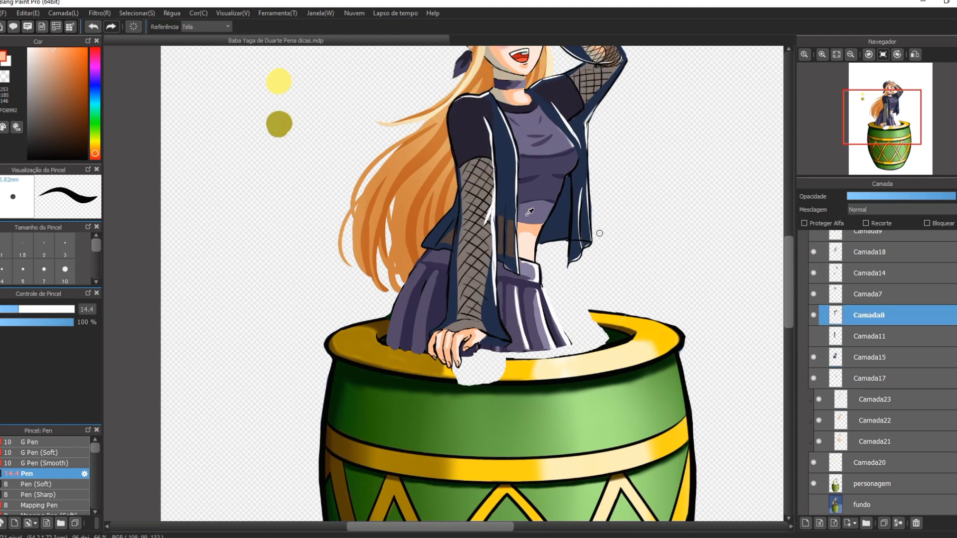
alt+click(600, 233)
Cover the raised forearm's mesh sleeve on Camada14 with flat sampled grey-brown 84766F
scroll(622, 177, up, 8)
click(814, 273)
click(814, 273)
click(847, 273)
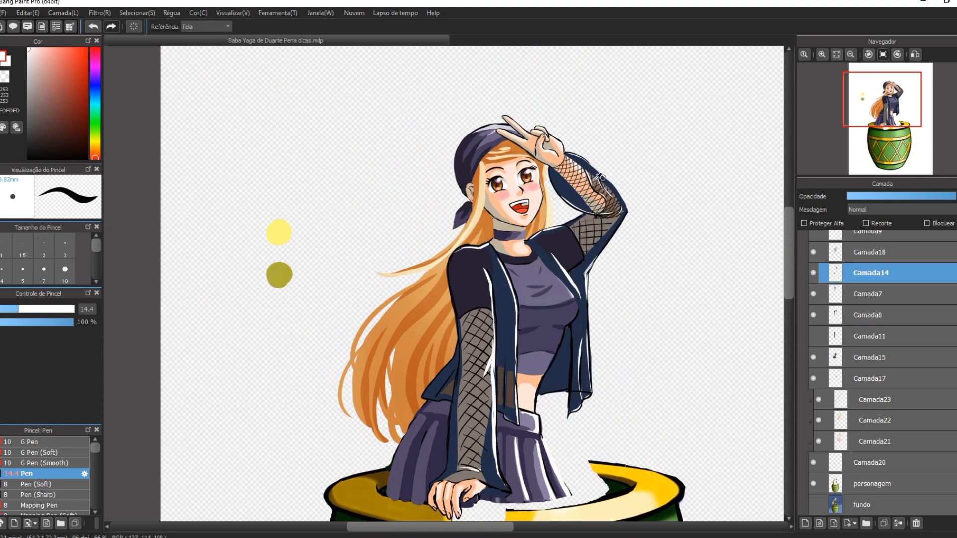
alt+click(593, 234)
drag(585, 159, 581, 207)
drag(616, 180, 587, 196)
key(alt)
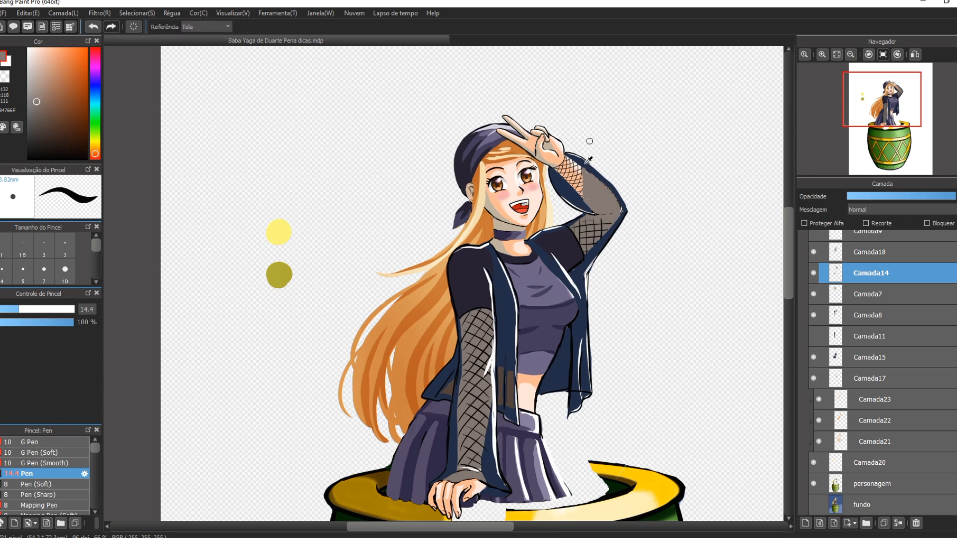
Redraw the raised sleeve with navy 1E2A43 edges, erase the excess, and add fine mesh lines and white highlights
alt+click(583, 170)
mouse_move(573, 152)
mouse_down()
mouse_move(638, 214)
mouse_move(584, 154)
mouse_move(579, 211)
mouse_move(604, 215)
mouse_move(585, 218)
mouse_move(562, 185)
mouse_move(569, 150)
mouse_move(634, 203)
mouse_up()
alt+click(562, 181)
alt+click(623, 205)
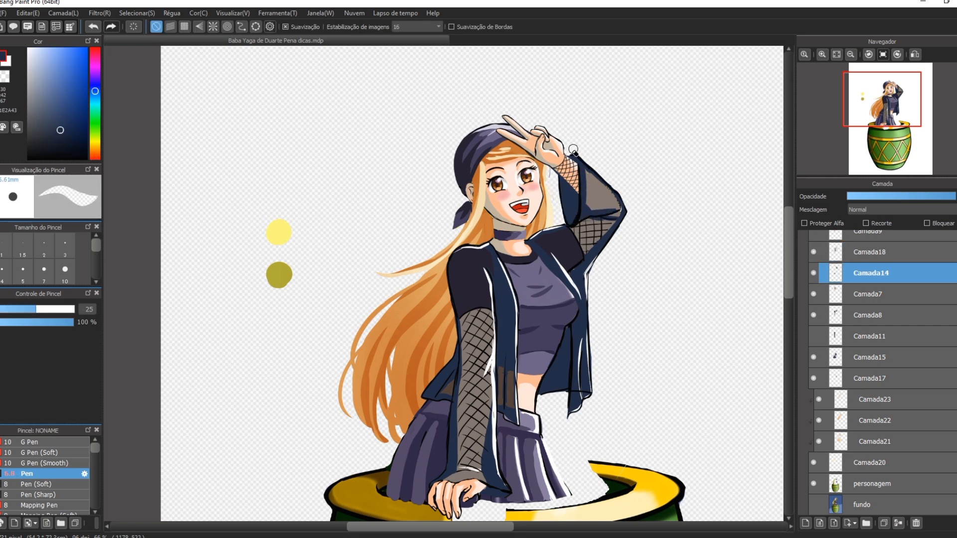
drag(575, 149, 558, 150)
alt+click(597, 174)
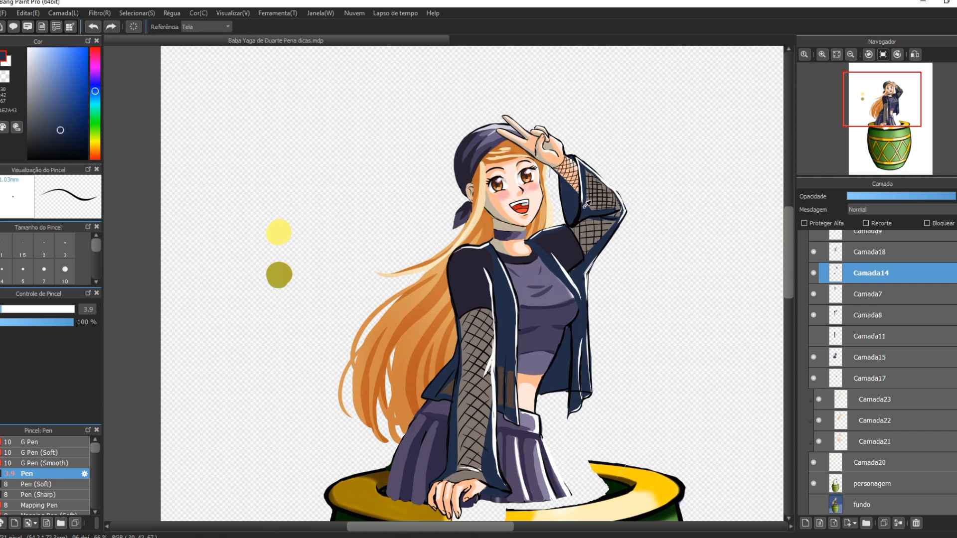
alt+click(543, 233)
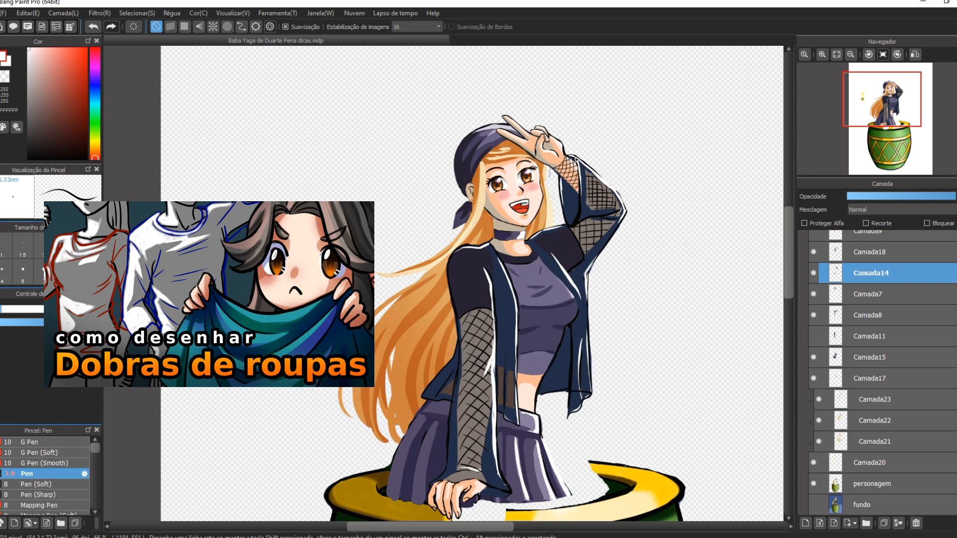
Shade the jacket's near front panel on Camada18 with sampled dark purples 3B334E and 2A243B
click(850, 294)
key(e)
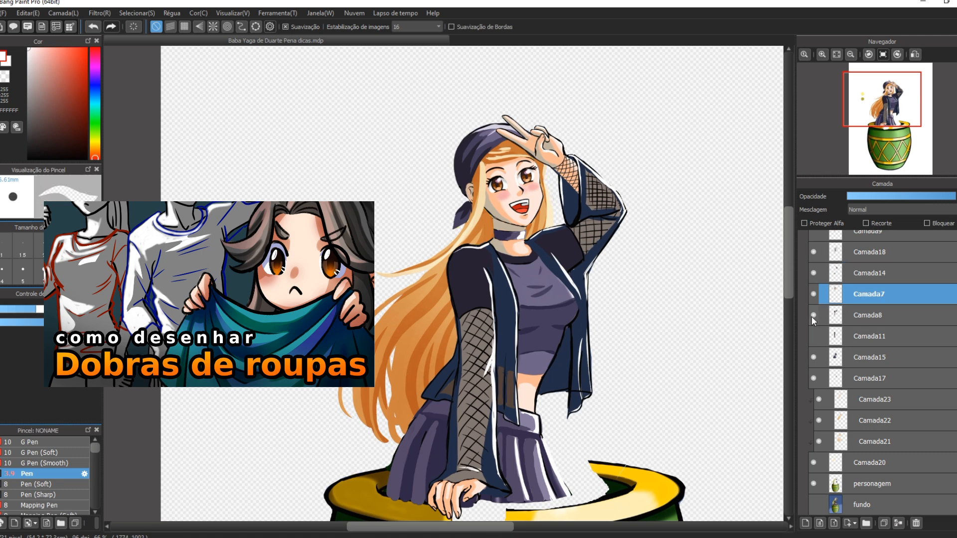
click(868, 315)
alt+click(515, 366)
key(b)
click(847, 252)
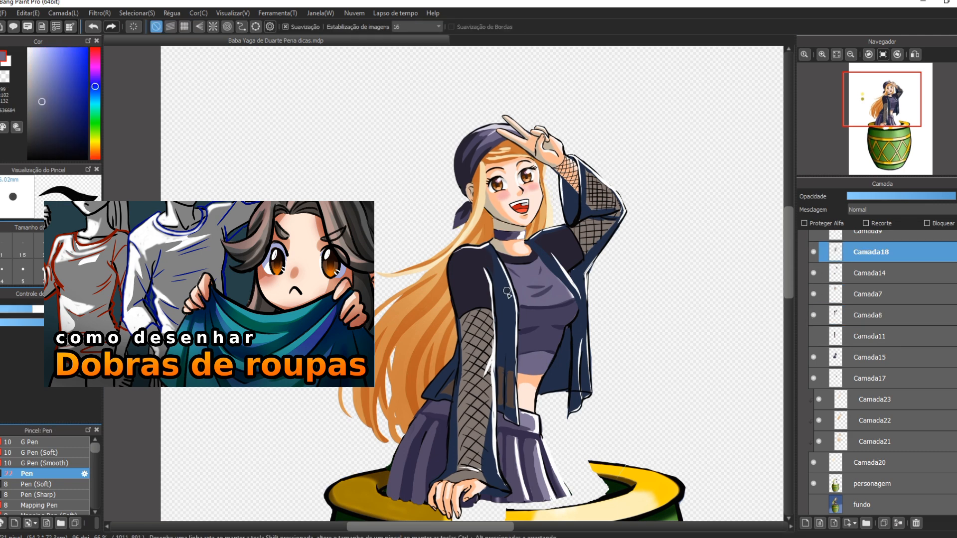
alt+click(499, 275)
alt+click(501, 289)
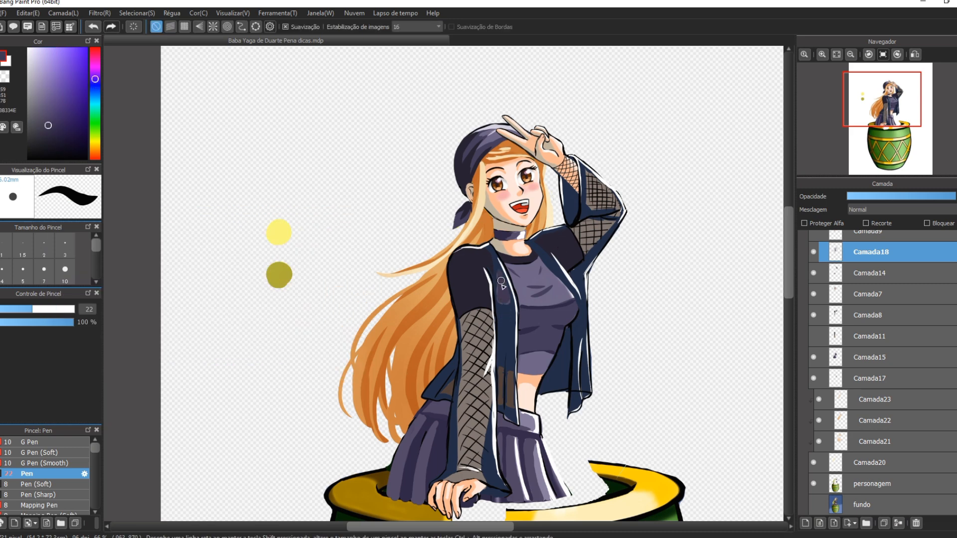
alt+click(503, 315)
drag(498, 272, 499, 310)
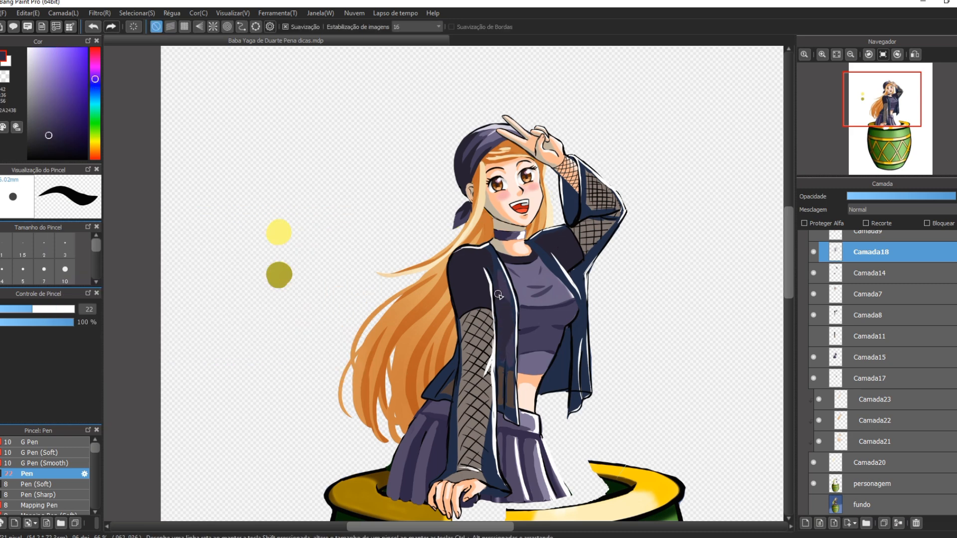
Paint near-white FDFDFD highlights on the lowered sleeve's cuff with a 12.5 pen
alt+click(517, 319)
key(bracketleft)
drag(458, 467, 472, 470)
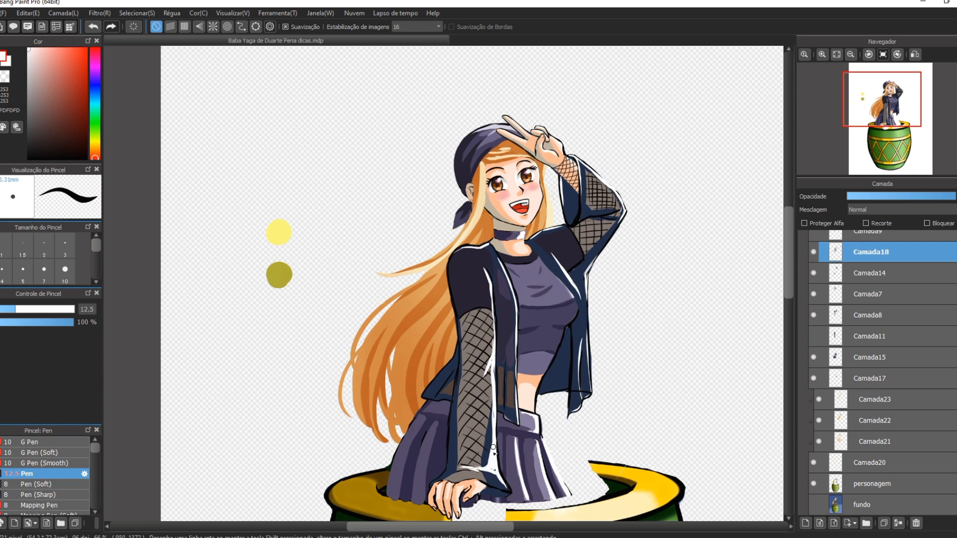
scroll(599, 227, down, 1)
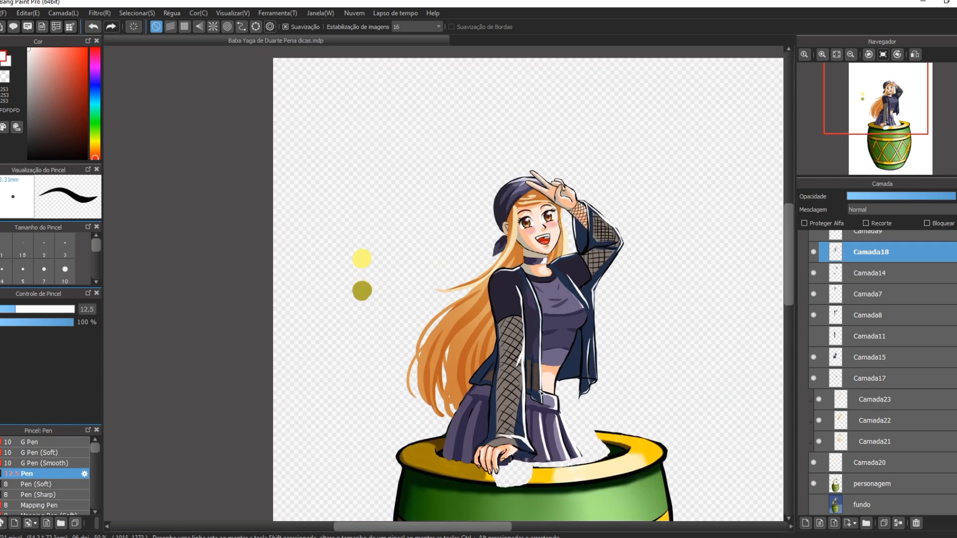
Erase the outer edge of the jacket's far front panel on Camada18, toggling layers to locate its parts
scroll(598, 299, up, 1)
key(bracketright)
click(847, 484)
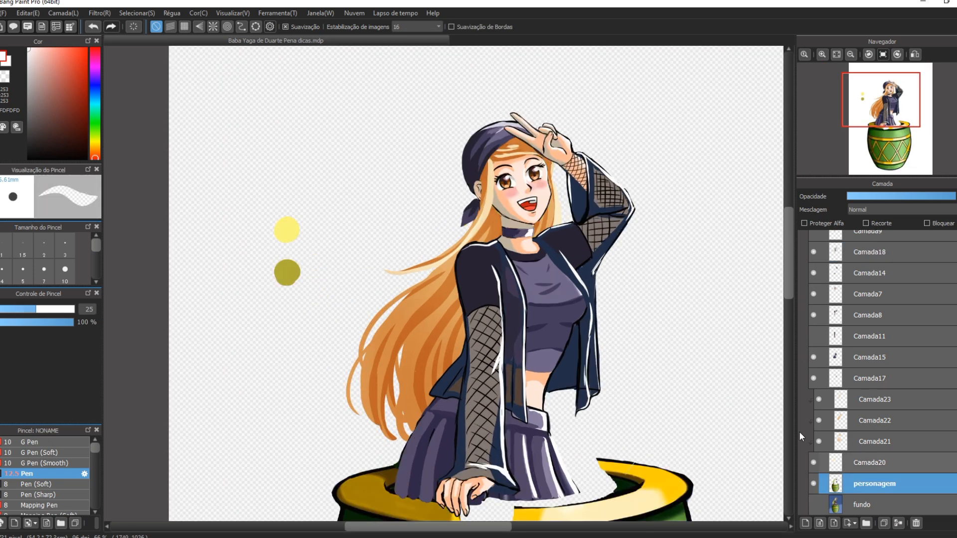
click(848, 315)
click(816, 275)
click(814, 339)
click(847, 252)
drag(595, 281, 596, 352)
click(847, 483)
click(847, 358)
click(814, 357)
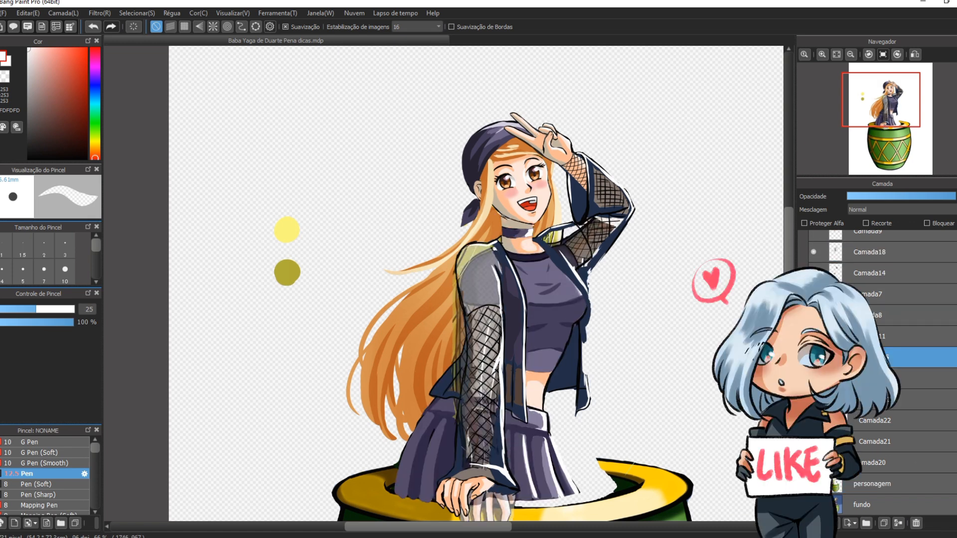
click(814, 357)
Repaint the far edge of the jacket's front panel on Camada18 with sampled navy 1E2A43
click(848, 252)
key(b)
alt+click(601, 253)
drag(587, 289, 590, 399)
key(e)
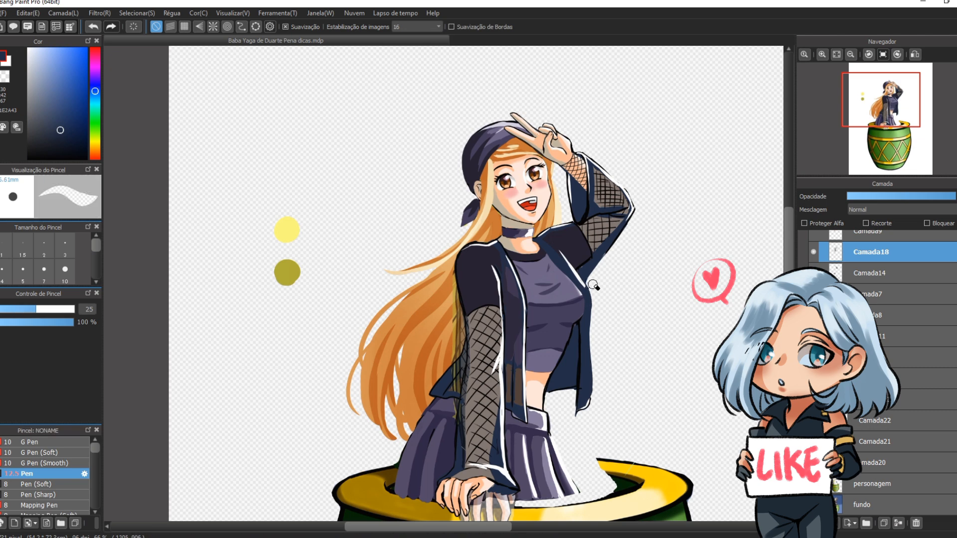
key(b)
key(x)
drag(592, 282, 589, 383)
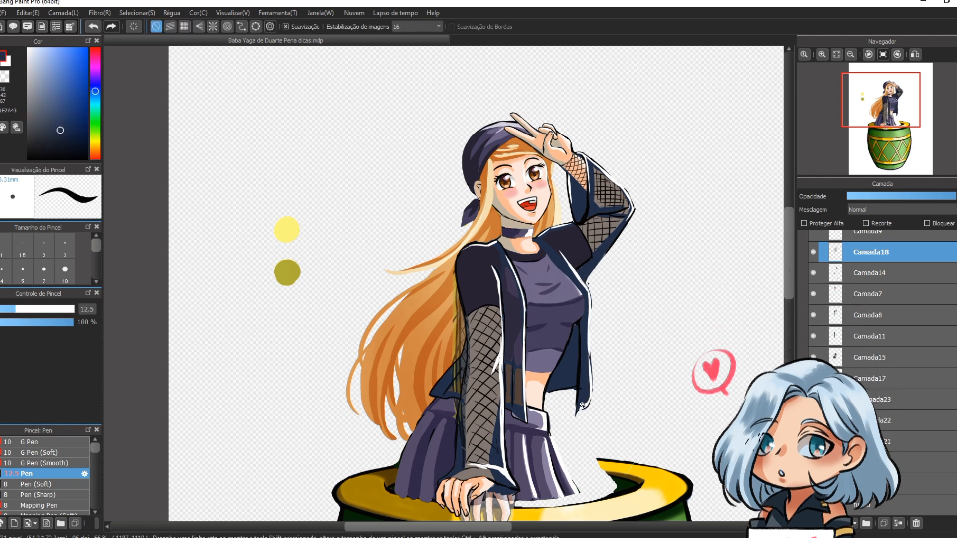
Undo the last stroke and outline the jacket's far front panel and lapel in black with a thinner pen
alt+click(576, 342)
alt+click(577, 342)
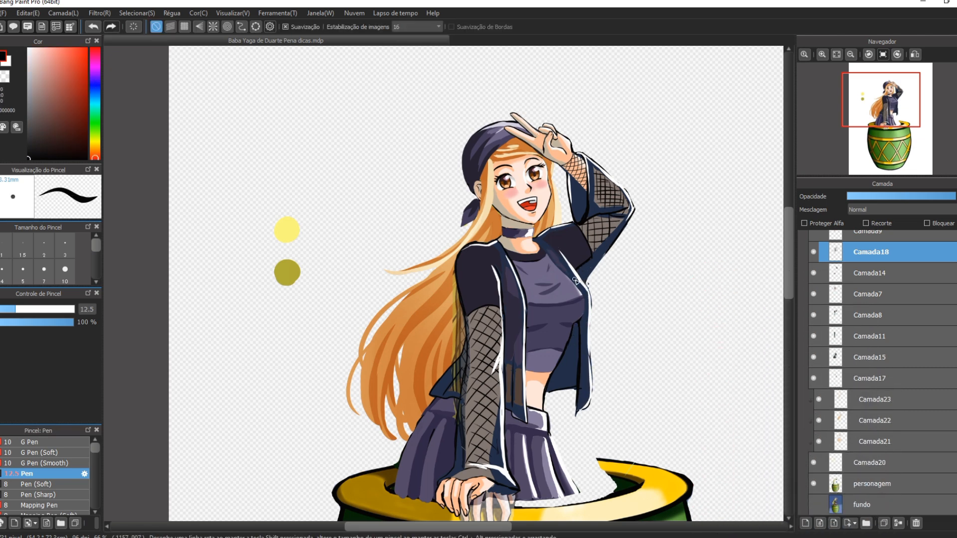
key(ctrl+z)
key([)
drag(579, 324, 579, 381)
drag(559, 268, 579, 320)
key([)
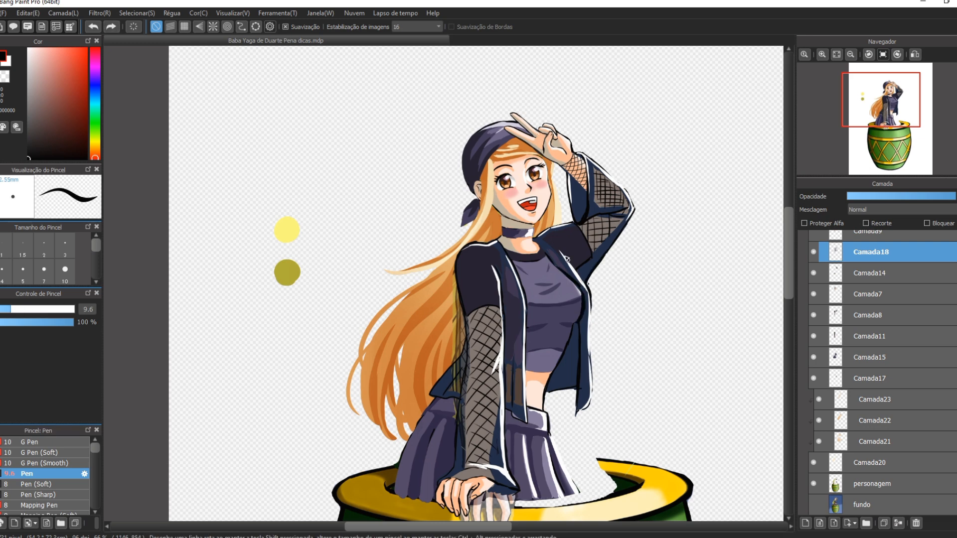
alt+click(593, 290)
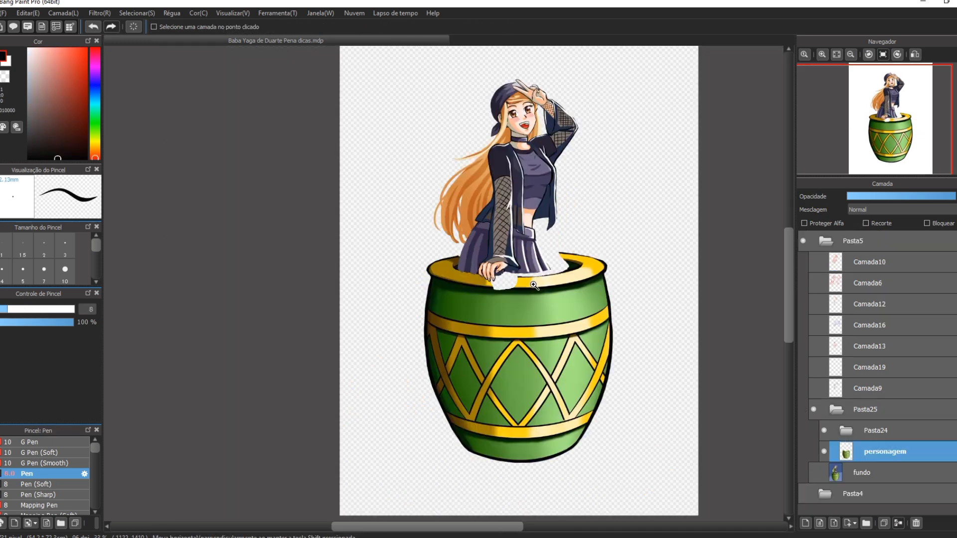
Add a layer above personagem and repaint the barrel rim beside the hand with sampled dark gold A68201, pen size 21
scroll(383, 252, up, 3)
click(805, 523)
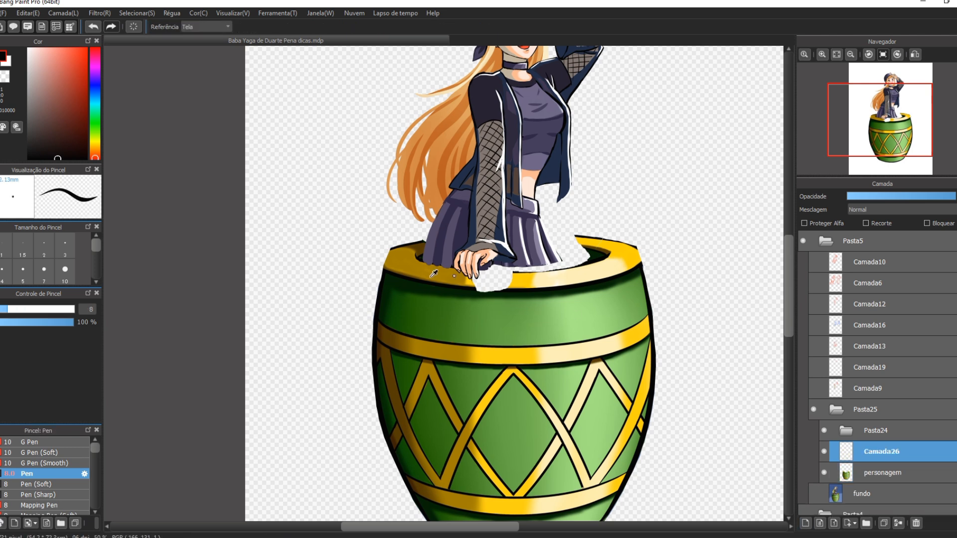
key(])
alt+click(398, 267)
mouse_move(468, 284)
mouse_down()
mouse_move(640, 255)
mouse_move(457, 284)
mouse_up()
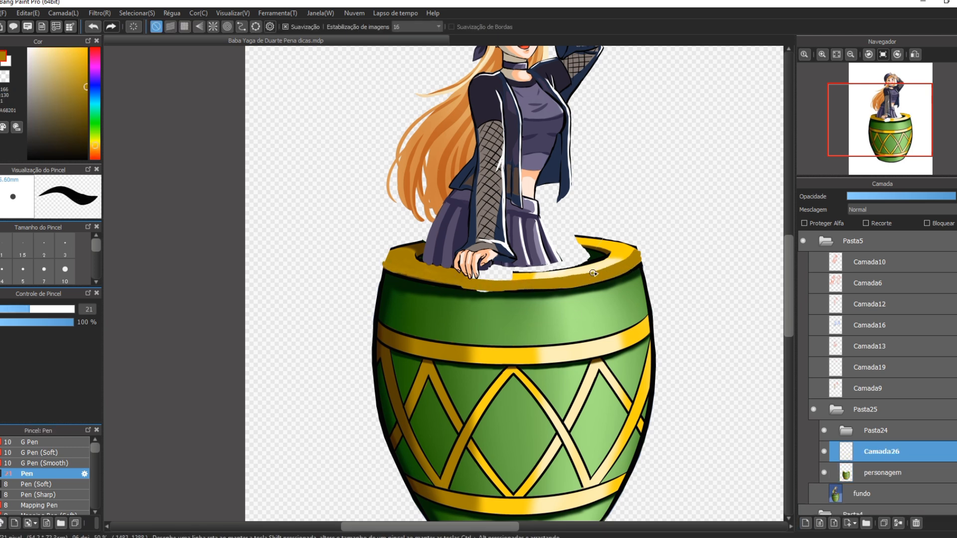
Add a layer beneath personagem and fill the barrel's opening behind the skirt with sampled dark green
alt+click(593, 252)
alt+click(594, 255)
key(])
key(])
key(])
key(])
key(])
click(859, 473)
click(805, 523)
drag(861, 474, 863, 492)
mouse_move(583, 255)
mouse_down()
mouse_move(549, 270)
mouse_move(565, 250)
mouse_up()
click(864, 473)
drag(484, 279, 519, 277)
key(ctrl+z)
click(865, 494)
On Camada26, paint sampled dark green along both ends of the barrel's opening with a smaller pen
click(865, 452)
alt+click(635, 256)
key(e)
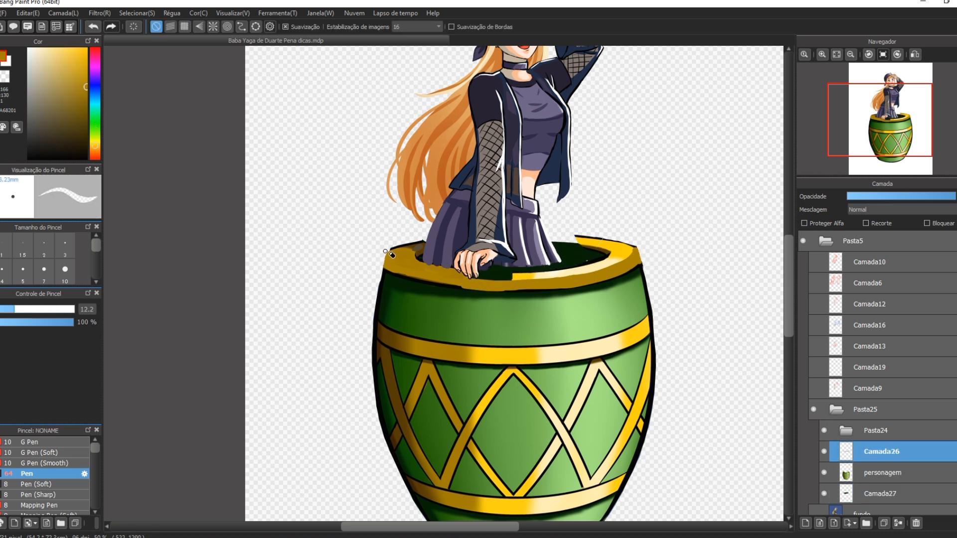
alt+click(420, 258)
key(b)
key([)
key([)
key([)
key([)
key([)
drag(421, 253, 411, 259)
drag(575, 252, 581, 263)
Repaint the rim on Camada26 with sampled pale and dark golds, separating its light top surface from its darker front edge
alt+click(632, 249)
drag(633, 249, 598, 269)
key([)
key([)
key([)
drag(569, 239, 635, 252)
mouse_move(623, 254)
mouse_down()
mouse_move(478, 279)
mouse_move(501, 275)
mouse_up()
alt+click(499, 277)
drag(568, 271, 474, 279)
drag(399, 259, 463, 274)
mouse_move(424, 245)
mouse_down()
mouse_move(397, 259)
mouse_move(518, 284)
mouse_up()
alt+click(568, 269)
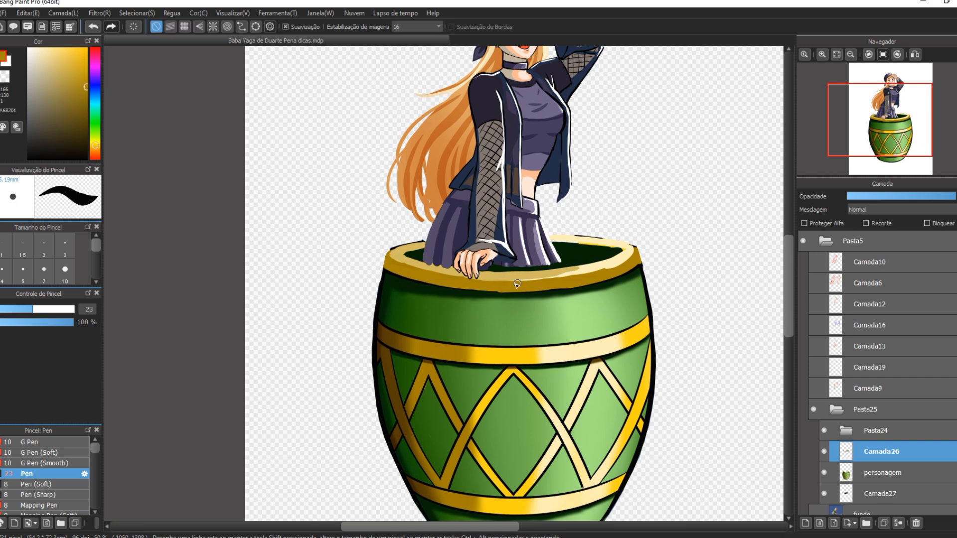
Round the barrel's base like an egg on Camada26, painting it with sampled greens including 2E6A0D and refining its outer edge
key(e)
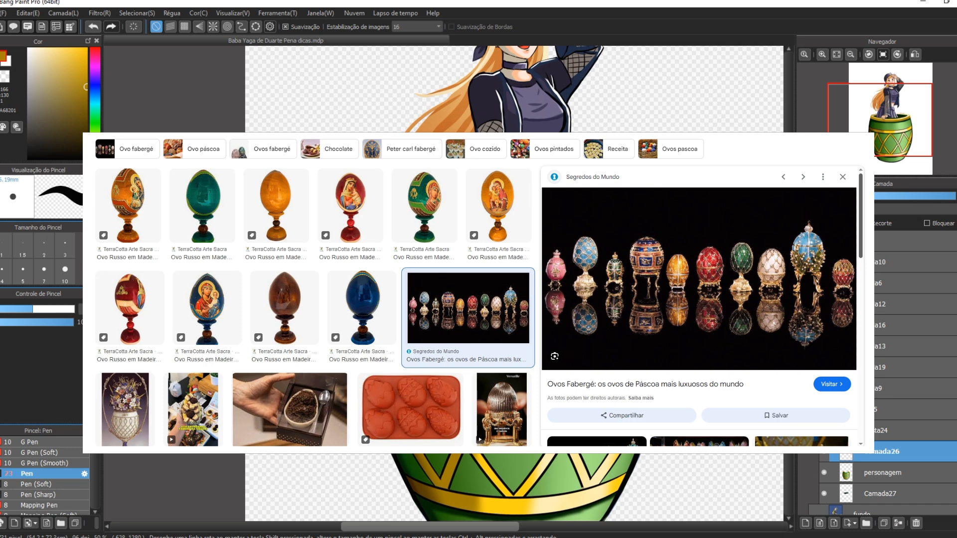
alt+click(482, 249)
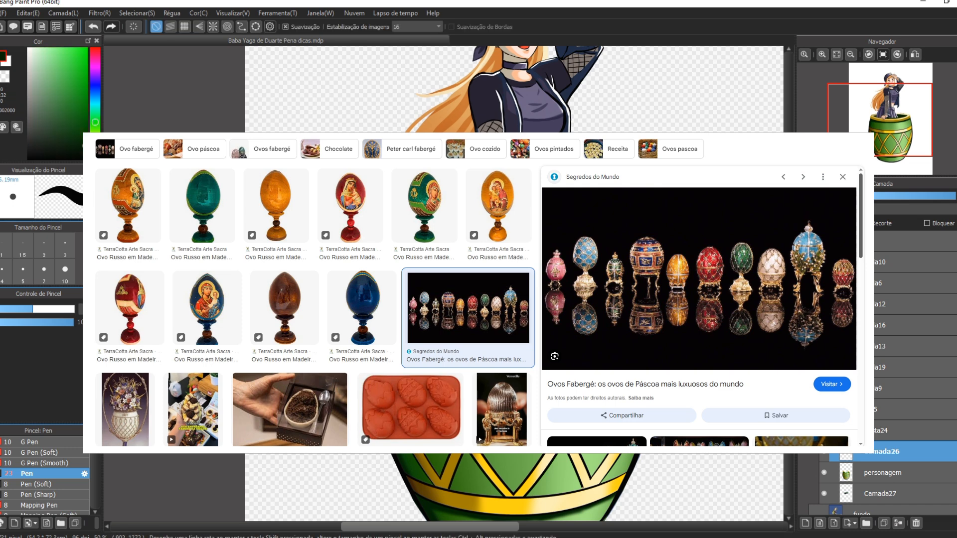
click(882, 473)
alt+click(608, 254)
click(883, 452)
scroll(653, 264, down, 1)
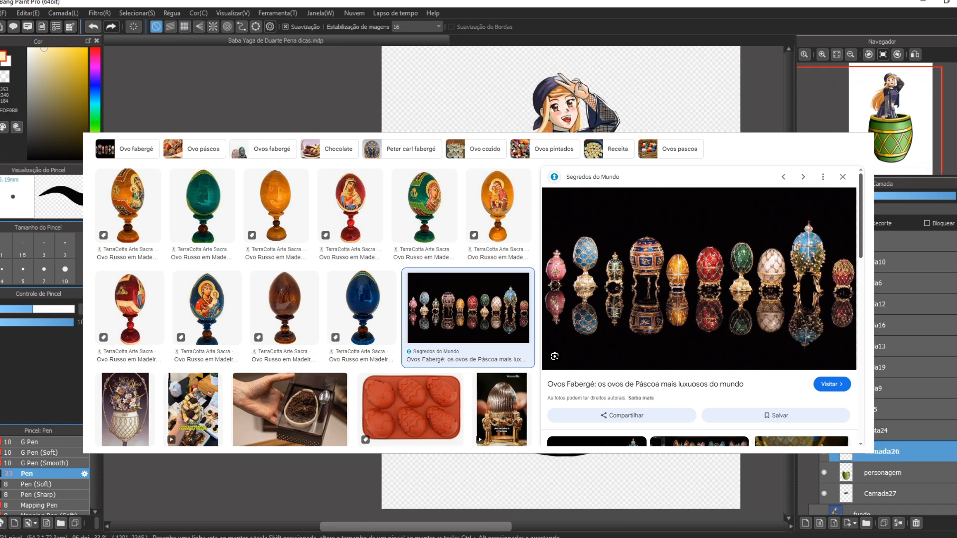
alt+click(620, 419)
mouse_move(612, 441)
mouse_down()
mouse_move(561, 457)
mouse_move(616, 441)
mouse_up()
alt+click(535, 449)
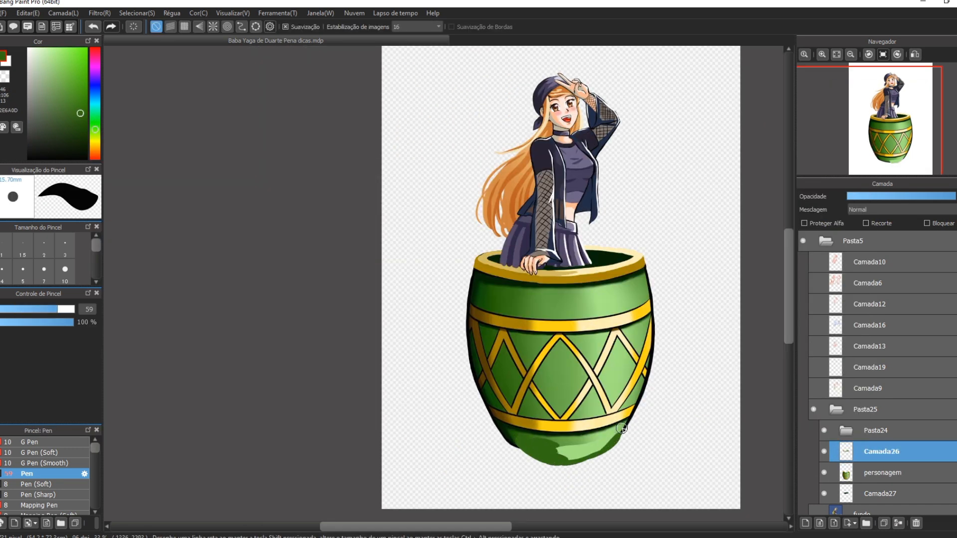
key(e)
alt+click(518, 431)
mouse_move(515, 440)
mouse_down()
mouse_move(562, 466)
mouse_move(573, 455)
mouse_move(534, 442)
mouse_move(554, 457)
mouse_move(442, 280)
mouse_up()
Soften the green shading on the barrel's base and upper body with the Airbrush in sampled greens
scroll(50, 464, down, 6)
click(35, 454)
alt+click(558, 440)
alt+click(524, 442)
drag(551, 440, 555, 474)
alt+click(543, 304)
drag(548, 304, 486, 286)
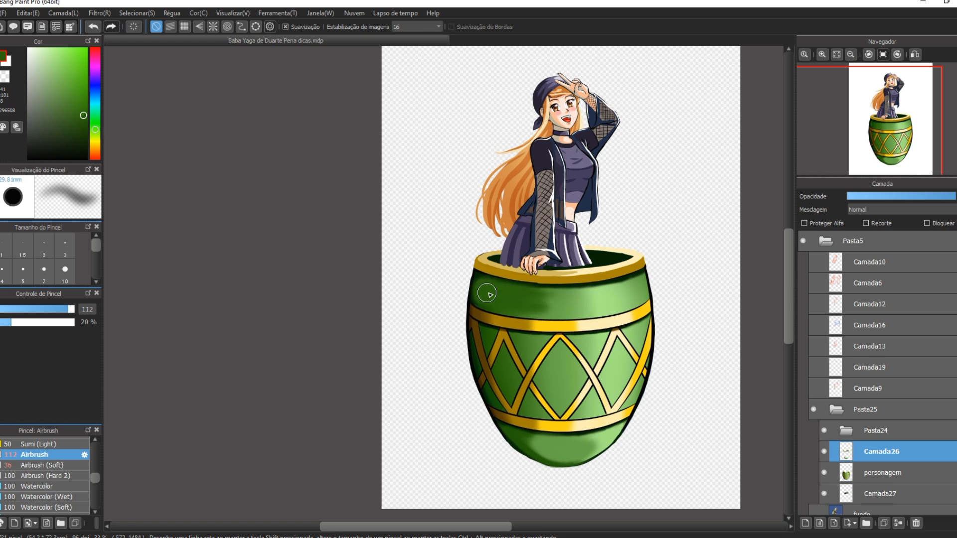
Repaint the barrel's upper band and crossed straps with the Pen in sampled pale and dark golds
alt+click(548, 327)
key(p)
drag(548, 326, 581, 323)
alt+click(630, 318)
mouse_move(643, 306)
mouse_down()
mouse_move(619, 320)
mouse_move(647, 339)
mouse_move(641, 354)
mouse_move(615, 342)
mouse_up()
drag(592, 379, 566, 420)
mouse_move(503, 324)
mouse_down()
mouse_move(569, 345)
mouse_move(516, 410)
mouse_move(472, 321)
mouse_move(513, 414)
mouse_up()
alt+click(494, 397)
alt+click(625, 337)
alt+click(478, 339)
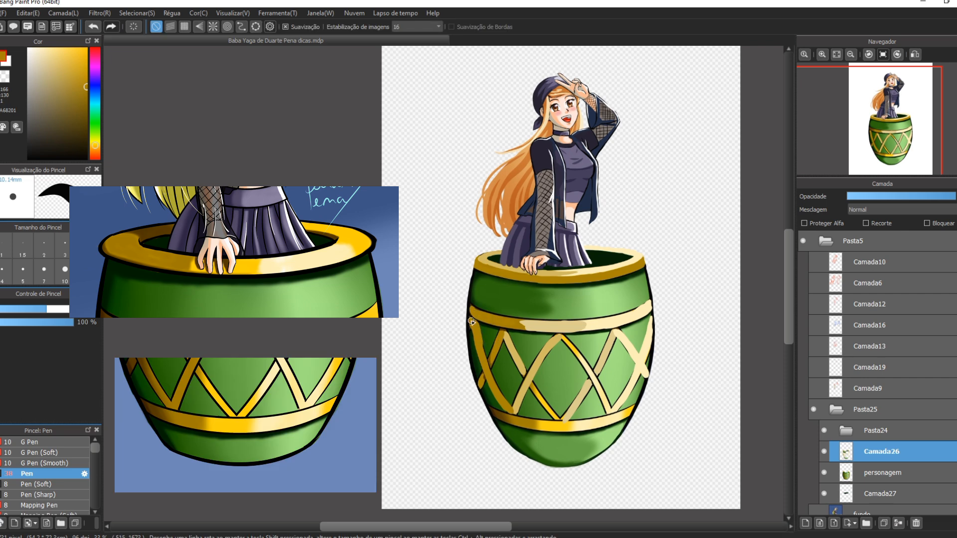
Repaint the barrel's lower band with sampled pale gold and darker gold shading
alt+click(511, 422)
mouse_move(549, 427)
mouse_down()
mouse_move(658, 354)
mouse_move(636, 411)
mouse_up()
alt+click(522, 421)
mouse_move(498, 416)
mouse_down()
mouse_move(581, 431)
mouse_move(544, 357)
mouse_move(607, 412)
mouse_move(580, 357)
mouse_move(609, 431)
mouse_up()
Clean up the central diamond's straps and shade the leftmost crossed straps in darker gold with a size 17 pen
alt+click(616, 337)
key(e)
key(b)
alt+click(554, 344)
scroll(587, 360, up, 1)
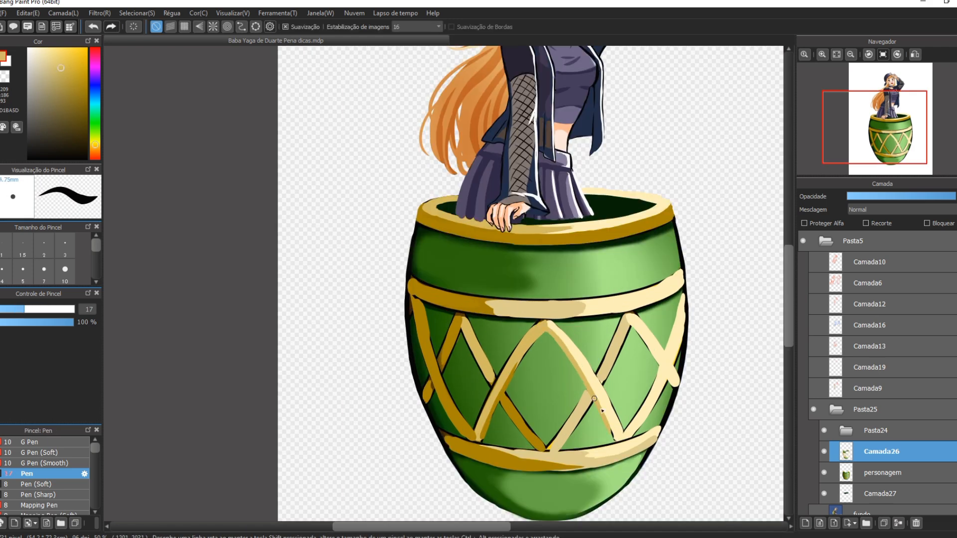
alt+click(429, 304)
mouse_move(476, 314)
mouse_down()
mouse_move(411, 298)
mouse_move(456, 315)
mouse_move(429, 379)
mouse_move(418, 332)
mouse_move(466, 437)
mouse_up()
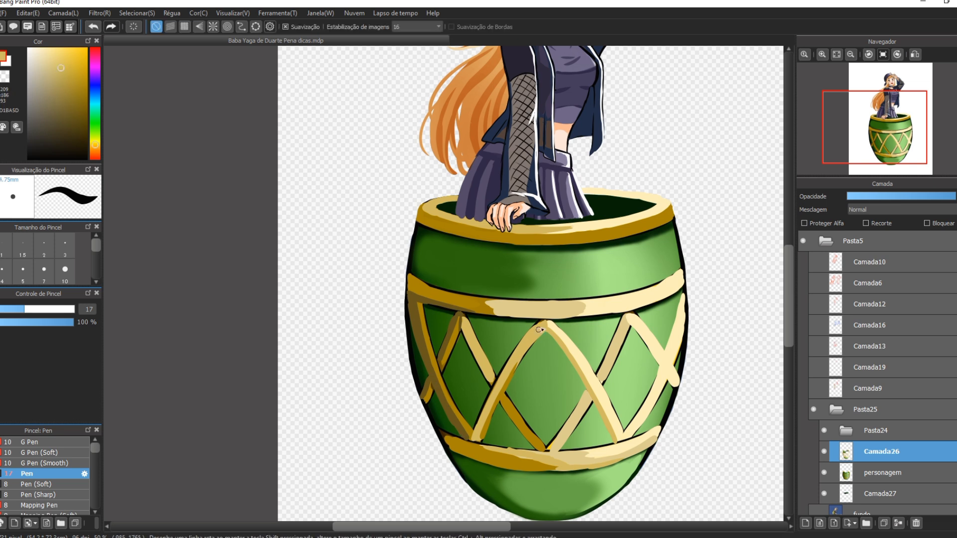
Shade the central and right-hand straps in dark gold and even out the tones along the upper band
alt+click(466, 305)
drag(543, 327, 474, 433)
drag(591, 400, 550, 451)
drag(626, 320, 604, 379)
alt+click(563, 230)
drag(563, 313, 482, 303)
drag(435, 289, 498, 298)
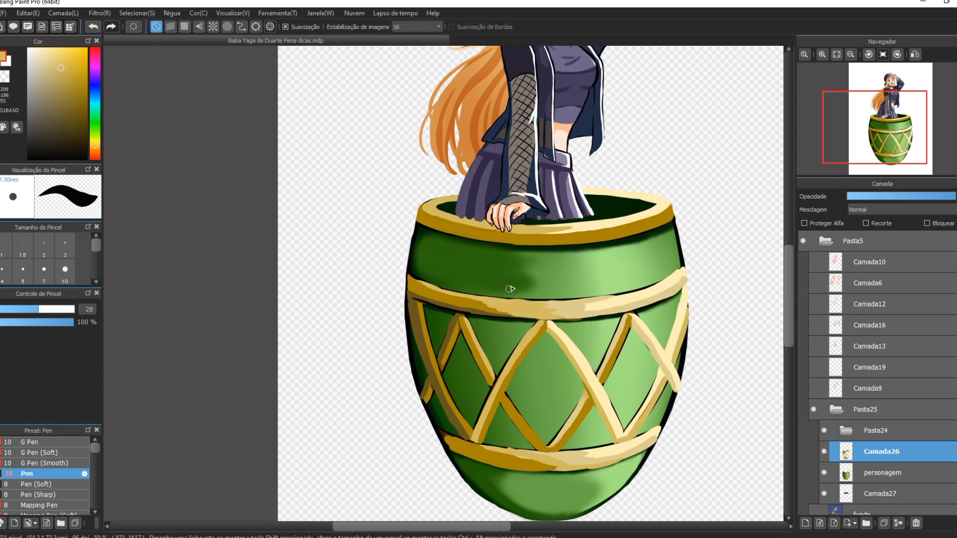
Rework the light and dark golds at the left and right portions of the barrel's upper band
alt+click(534, 304)
drag(411, 280, 493, 298)
alt+click(680, 274)
mouse_move(671, 282)
mouse_down()
mouse_move(554, 299)
mouse_move(658, 293)
mouse_up()
key(e)
key(b)
key(e)
key(b)
Extend the ends of both gold bands past the barrel's outline and clean up their edges with the eraser
alt+click(605, 307)
drag(411, 280, 406, 289)
drag(439, 433, 445, 449)
key(e)
drag(418, 403, 425, 413)
key(b)
alt+click(521, 461)
mouse_move(572, 469)
mouse_down()
mouse_move(651, 448)
mouse_move(555, 477)
mouse_up()
key(e)
key(b)
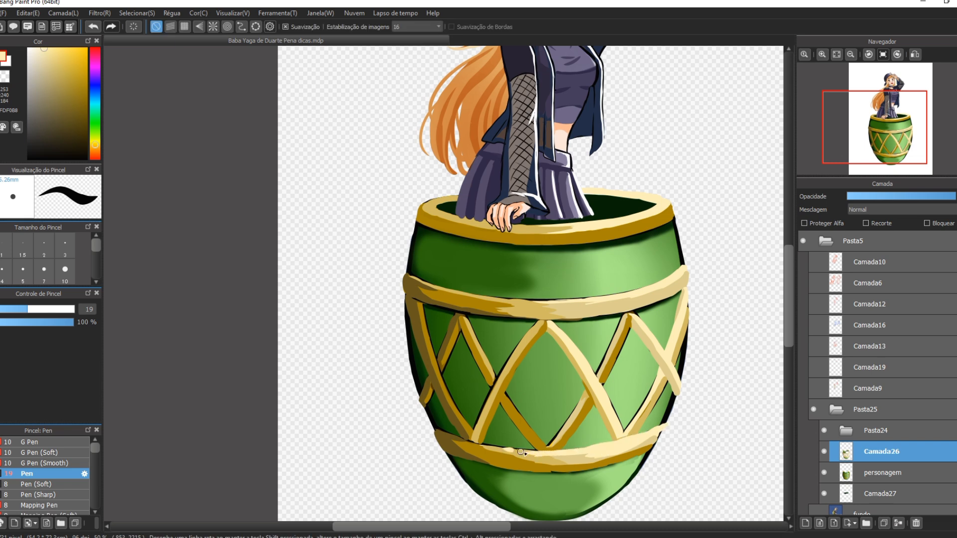
Paint sampled dark green shadows on the barrel's left side and between the straps with a smaller pen, undoing stray strokes
scroll(384, 442, down, 2)
alt+click(384, 442)
mouse_move(365, 297)
mouse_down()
mouse_move(518, 297)
mouse_move(474, 276)
mouse_move(394, 321)
mouse_move(377, 361)
mouse_move(405, 392)
mouse_up()
key(ctrl+z)
key([)
key([)
key([)
key([)
drag(386, 360, 380, 381)
mouse_move(435, 349)
mouse_down()
mouse_move(413, 379)
mouse_move(465, 391)
mouse_move(491, 347)
mouse_up()
key(ctrl+z)
mouse_move(488, 348)
mouse_down()
mouse_move(479, 369)
mouse_move(519, 392)
mouse_move(515, 405)
mouse_move(394, 451)
mouse_up()
mouse_move(476, 401)
mouse_down()
mouse_move(458, 429)
mouse_move(402, 428)
mouse_up()
Enlarge the pen and broaden the green shading inside the central diamond and neighbouring panels
key(])
key(])
key(])
key(])
drag(463, 359, 416, 419)
Paint pale yellow FDF0B8 highlights along the barrel's upper and lower bands with a size 36 pen
alt+click(530, 345)
drag(504, 426, 417, 431)
drag(398, 332, 504, 334)
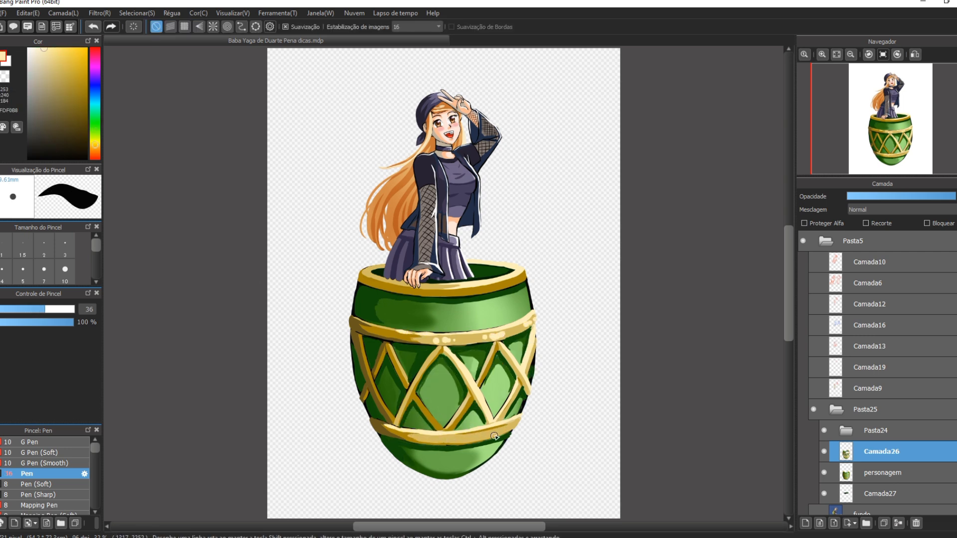
Refine the shading and highlights on both bands, the straps and the rim with a thinner pen in sampled golds
alt+click(429, 444)
key([)
key([)
key([)
drag(503, 430, 423, 444)
mouse_move(523, 325)
mouse_down()
mouse_move(437, 336)
mouse_move(402, 418)
mouse_up()
alt+click(443, 338)
mouse_move(506, 287)
mouse_down()
mouse_move(479, 295)
mouse_move(491, 291)
mouse_up()
Compare the barrel with and without Camada26, and paint sampled green shading on its upper left side
click(824, 451)
click(823, 451)
alt+click(370, 305)
drag(380, 303, 388, 320)
alt+click(399, 309)
key(])
key(])
Paint sampled green tones on the barrel's base and light green on its upper right side with a size 28 pen
alt+click(471, 452)
key([)
drag(474, 453, 468, 469)
alt+click(483, 448)
drag(502, 298, 520, 291)
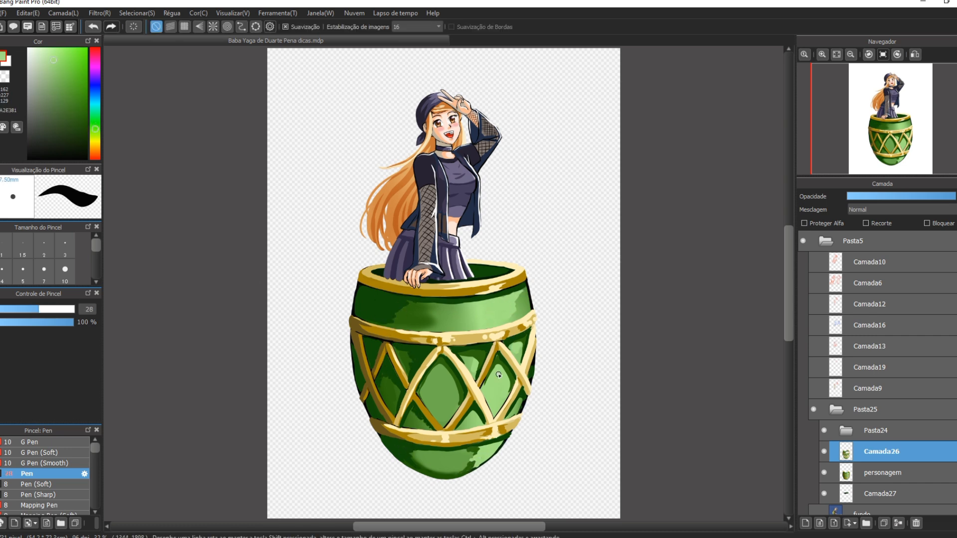
Paint sampled green shading and highlights on the barrel's base, the right-hand diamond panel and the upper body
alt+click(458, 469)
mouse_move(477, 456)
mouse_down()
mouse_move(489, 450)
mouse_move(452, 470)
mouse_up()
alt+click(464, 458)
drag(497, 368, 495, 386)
drag(494, 395, 489, 413)
drag(499, 305, 469, 310)
mouse_move(486, 314)
mouse_down()
mouse_move(469, 324)
mouse_move(443, 307)
mouse_up()
Touch up the upper body's shading and the rim beside the hand in sampled colours with a size 11.6 pen
alt+click(500, 304)
alt+click(469, 340)
drag(417, 336, 403, 336)
click(397, 290)
click(391, 288)
alt+click(363, 277)
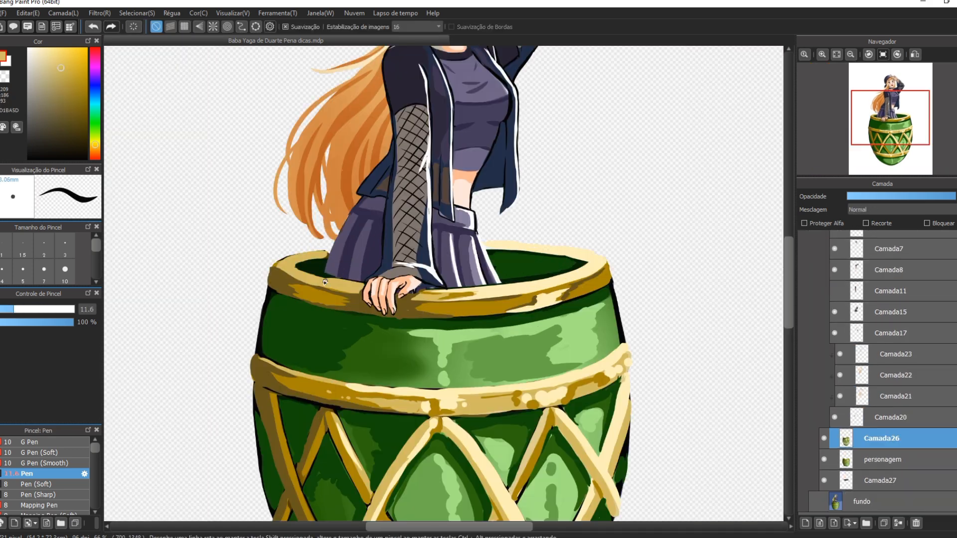
Compare the barrel with and without Camada26, and duplicate the collapsed Pasta25 folder
scroll(494, 257, down, 3)
click(823, 438)
click(824, 437)
scroll(842, 409, up, 5)
click(846, 402)
click(838, 383)
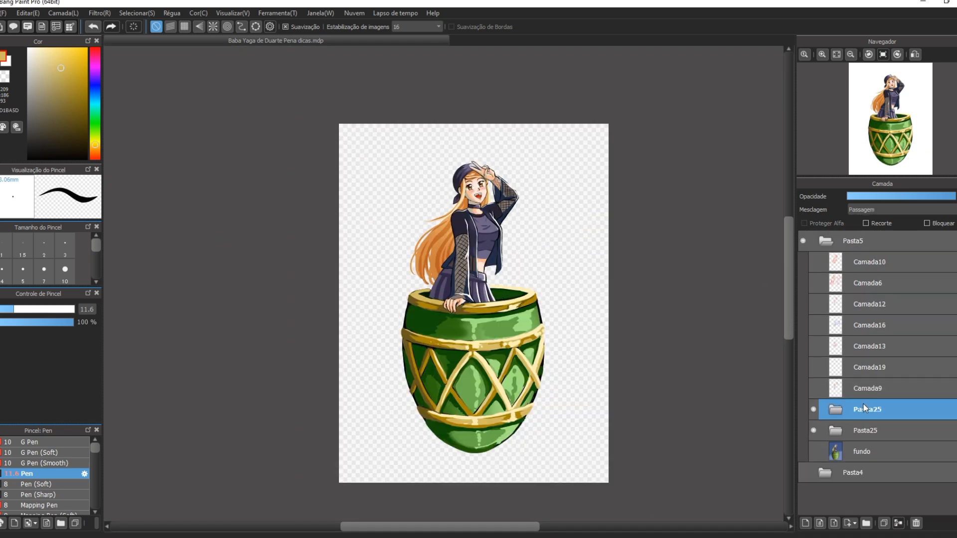
Enlarge and reposition the duplicated Pasta25 folder so the character fills the canvas and the barrel's lower part is cropped
key(ctrl+t)
scroll(584, 309, down, 2)
drag(567, 383, 611, 468)
drag(553, 299, 551, 342)
drag(607, 173, 592, 202)
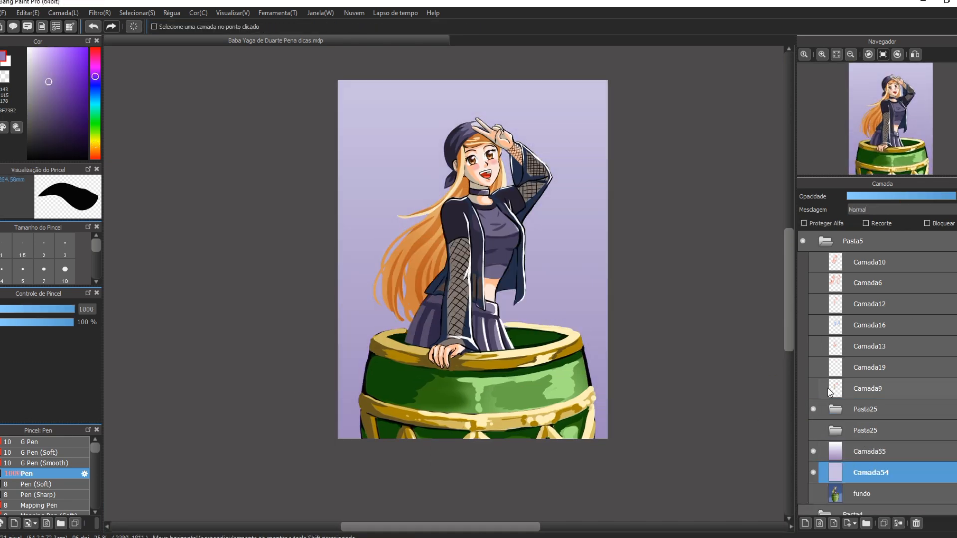
Paint a blue 737EB2 curtain shape behind the character's left side on a new layer with a size 187 pen
click(805, 524)
key(b)
click(95, 89)
drag(491, 92, 589, 88)
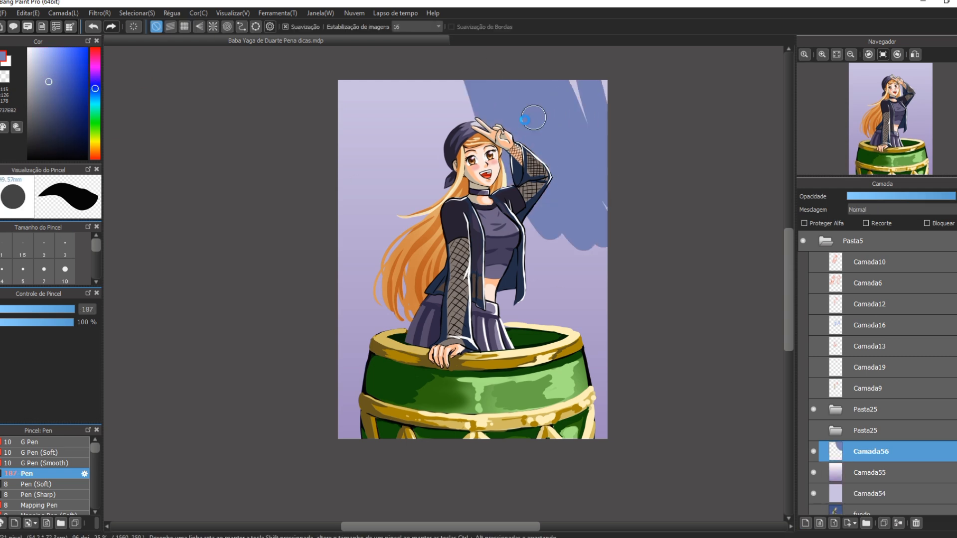
key(ctrl+z)
drag(394, 319, 344, 414)
drag(424, 165, 296, 108)
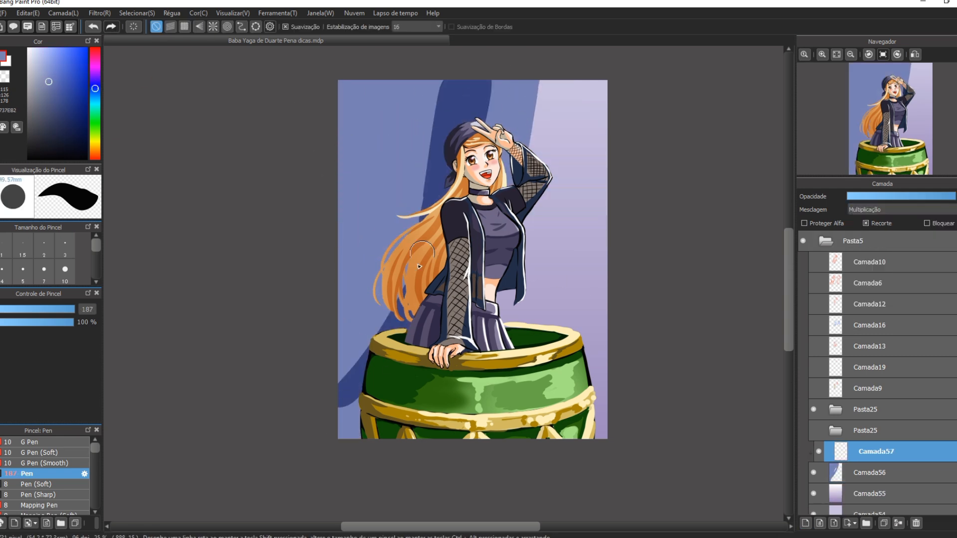
Paint darker curtain folds on a clipped Multiply layer, erasing tapered streaks to leave lighter blue strips
drag(420, 267, 458, 148)
key(e)
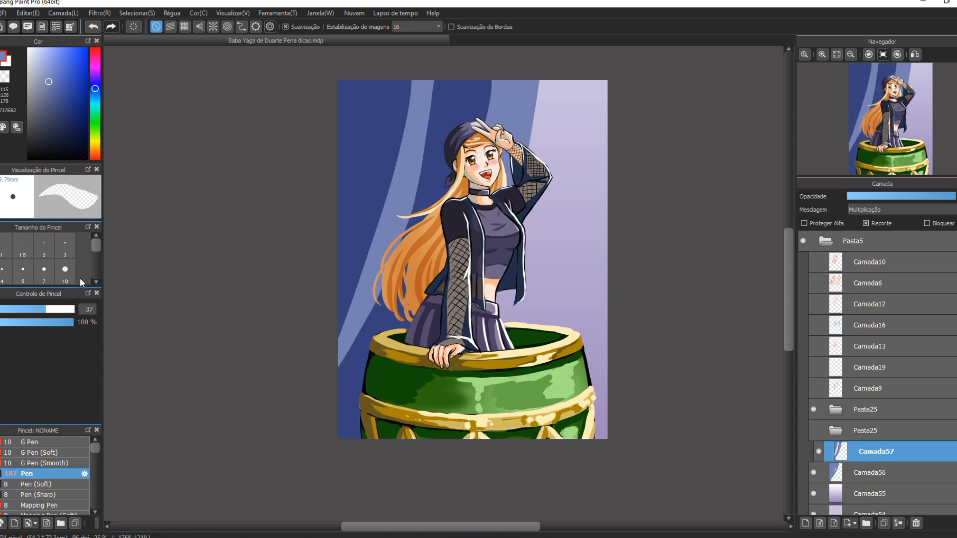
drag(377, 89, 353, 218)
key(b)
drag(344, 369, 451, 83)
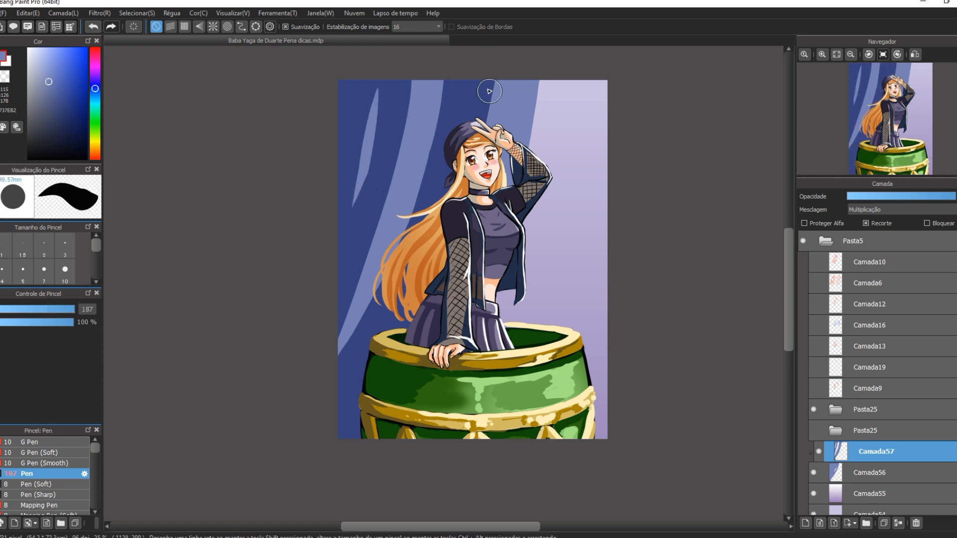
Add deeper fold shadows in 525978 on another clipped Multiply layer over the curtain, tapering them with the eraser
key(ctrl+shift+n)
alt+click(338, 341)
key(e)
mouse_move(380, 80)
mouse_down()
mouse_move(359, 152)
mouse_move(384, 215)
mouse_up()
key(b)
key(e)
mouse_move(409, 79)
mouse_down()
mouse_move(372, 249)
mouse_move(372, 239)
mouse_up()
key(b)
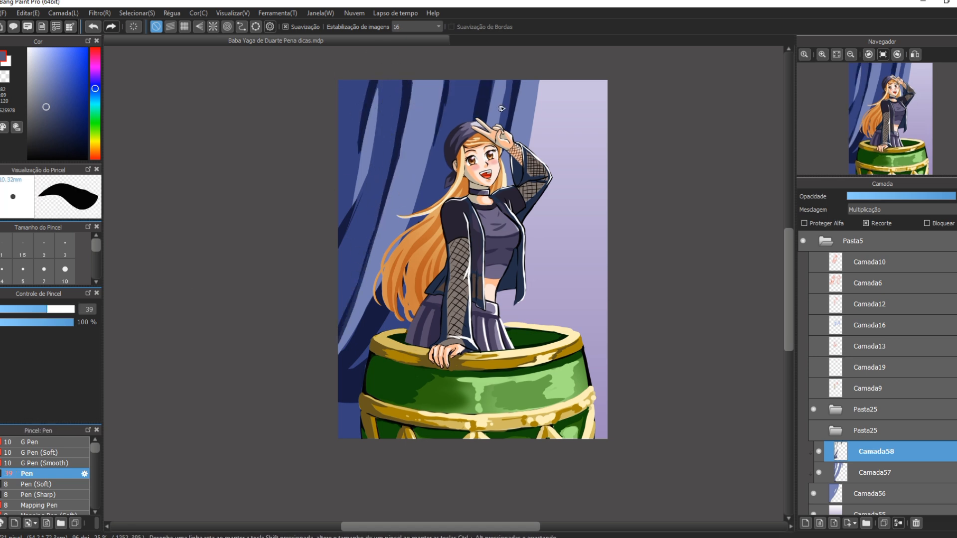
Adjust the colour of the deepest curtain fold shadows with the Hue filter
key(ctrl+u)
drag(484, 305, 506, 305)
click(549, 321)
Paint a peach FFD8AD wall to the right of the curtain on a new layer with a size 290 pen
ctrl+shift+click(561, 312)
scroll(478, 313, down, 1)
scroll(876, 398, down, 1)
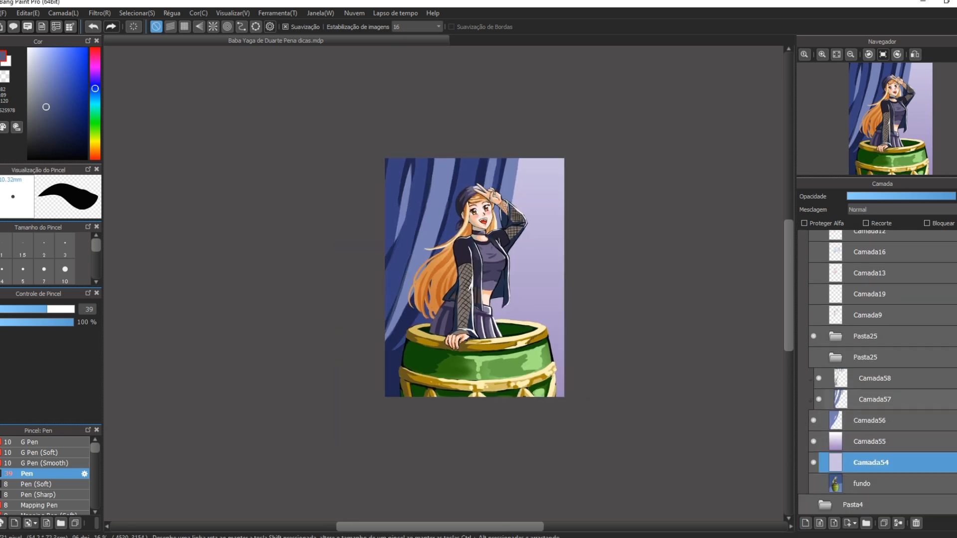
click(875, 378)
click(805, 523)
drag(95, 131, 94, 150)
click(46, 48)
drag(55, 309, 102, 306)
drag(542, 170, 543, 318)
key(e)
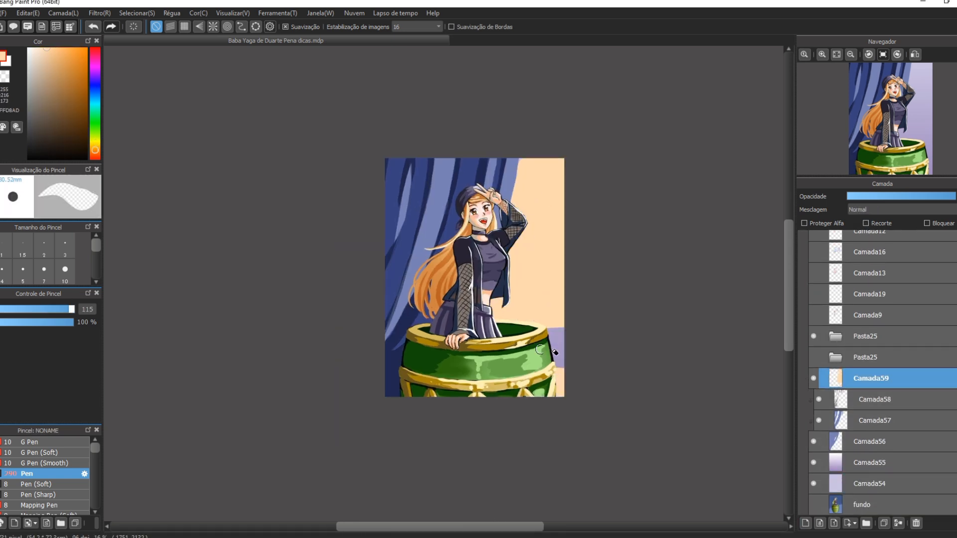
key(b)
Lighten the peach wall to FFEEDF with the Hue filter and lower its layer opacity
key(ctrl+u)
drag(483, 305, 499, 305)
drag(478, 242, 283, 236)
drag(287, 270, 285, 270)
click(353, 315)
key(ctrl+z)
alt+click(530, 190)
mouse_move(531, 170)
mouse_down()
mouse_move(531, 182)
mouse_move(531, 172)
mouse_up()
mouse_move(934, 197)
mouse_down()
mouse_move(914, 198)
mouse_move(925, 198)
mouse_up()
Group the background layers Camada54 to Camada59 into a folder and duplicate that folder
scroll(500, 297, up, 1)
shift+click(875, 484)
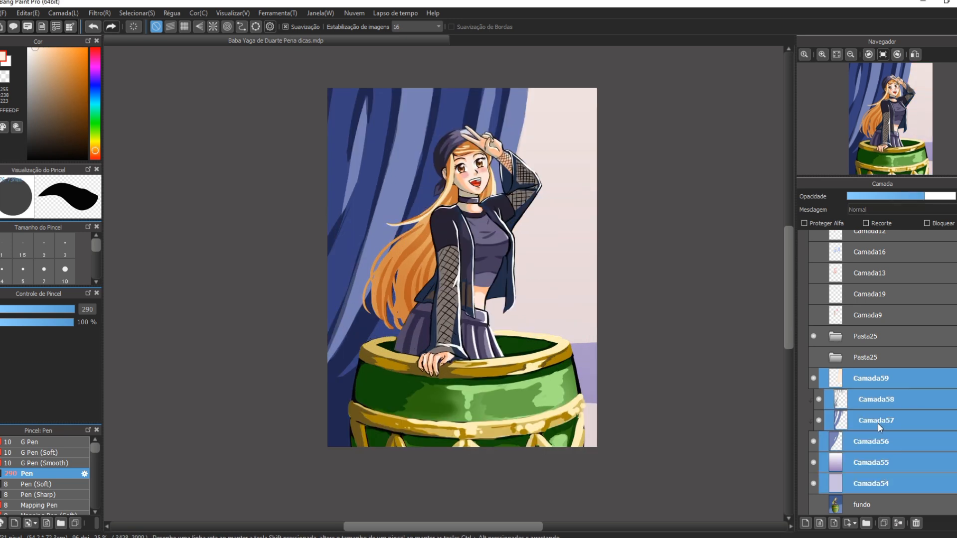
right_click(879, 421)
click(865, 449)
click(835, 378)
click(883, 523)
Merge the duplicated background folder into a single layer and apply a Gaussian blur to it
click(110, 13)
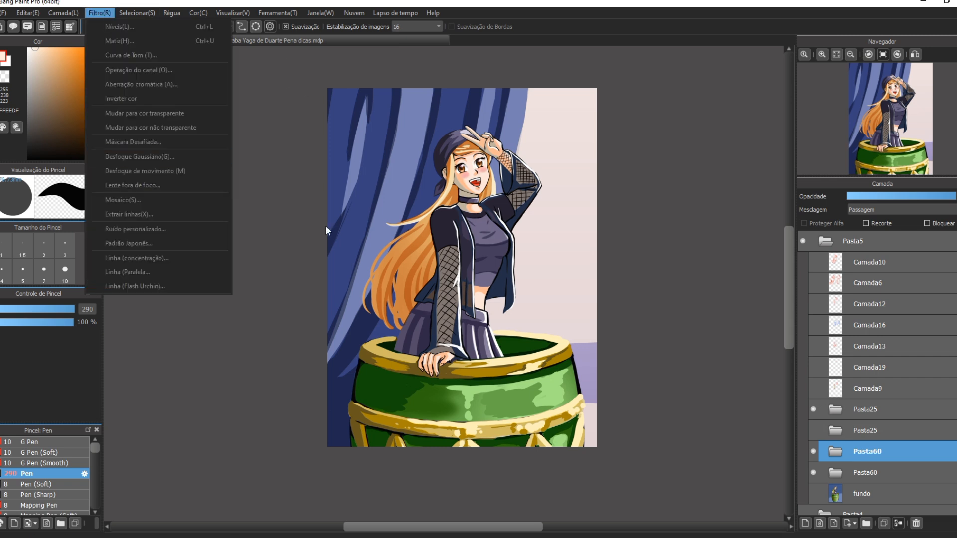
right_click(868, 451)
click(855, 487)
click(99, 13)
click(140, 156)
drag(437, 278, 453, 280)
click(536, 306)
Airbrush cream FFF9F0 light beside the character on a new layer clipped to the blurred background, using brush size 299
click(806, 523)
click(866, 223)
click(96, 148)
drag(96, 448, 96, 478)
click(73, 455)
click(31, 49)
click(75, 309)
mouse_move(532, 241)
mouse_down()
mouse_move(549, 143)
mouse_move(522, 117)
mouse_up()
Set the light layer to Overlay, extend the airbrushed glow around the character and curtain, and reduce the layer opacity
click(901, 210)
click(882, 238)
drag(518, 287, 585, 340)
mouse_move(518, 329)
mouse_down()
mouse_move(439, 175)
mouse_move(382, 309)
mouse_move(493, 135)
mouse_move(513, 82)
mouse_move(441, 204)
mouse_up()
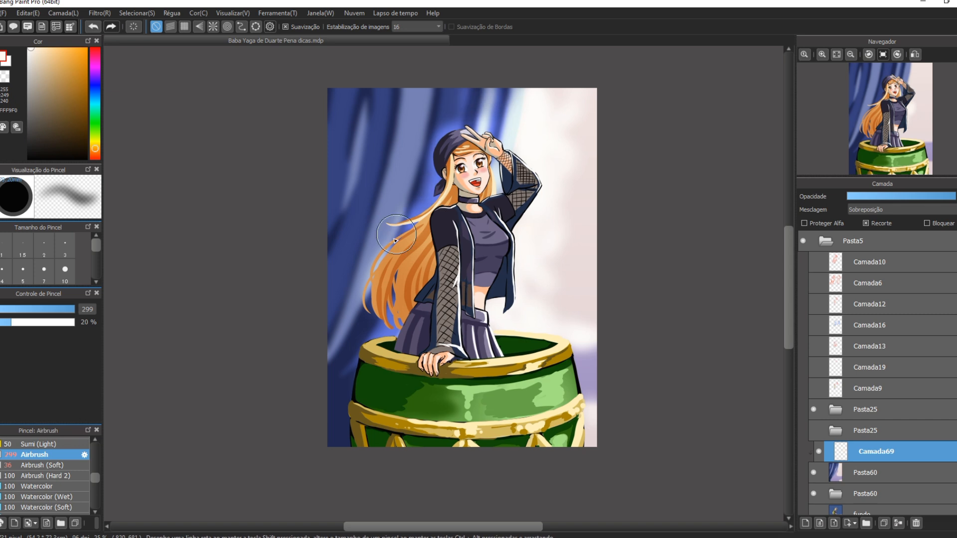
click(920, 196)
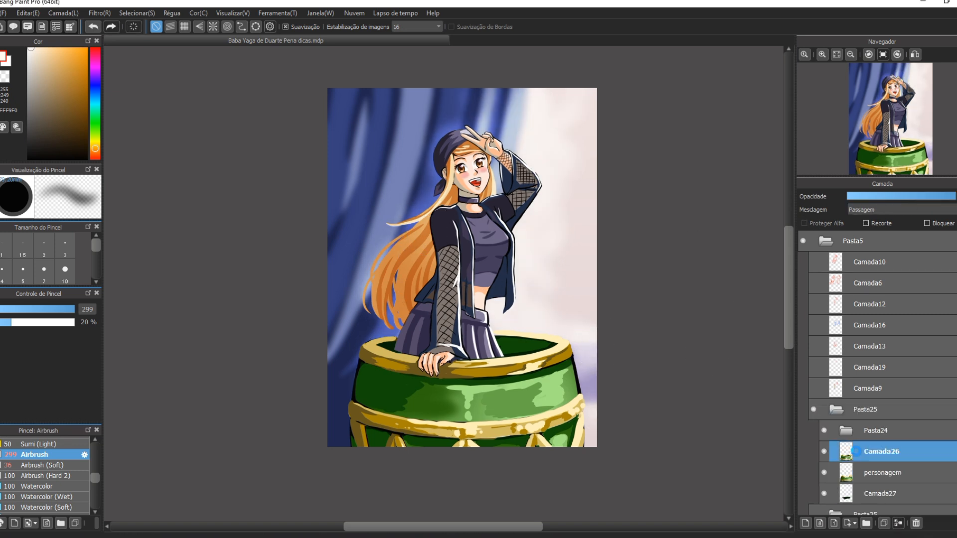
Paint mottled patches in sampled dark and mid greens across the barrel's upper body on Camada26 with a size 80 pen
click(30, 461)
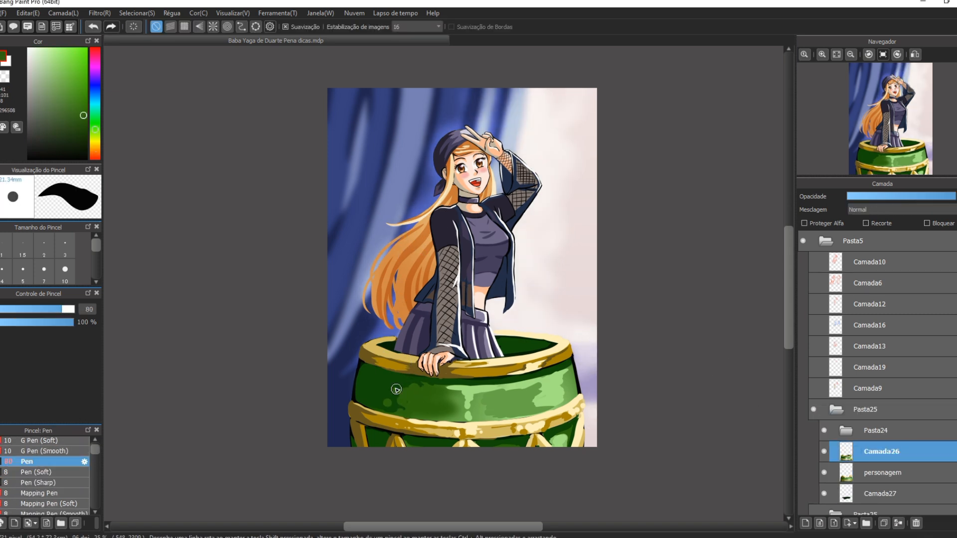
alt+click(381, 391)
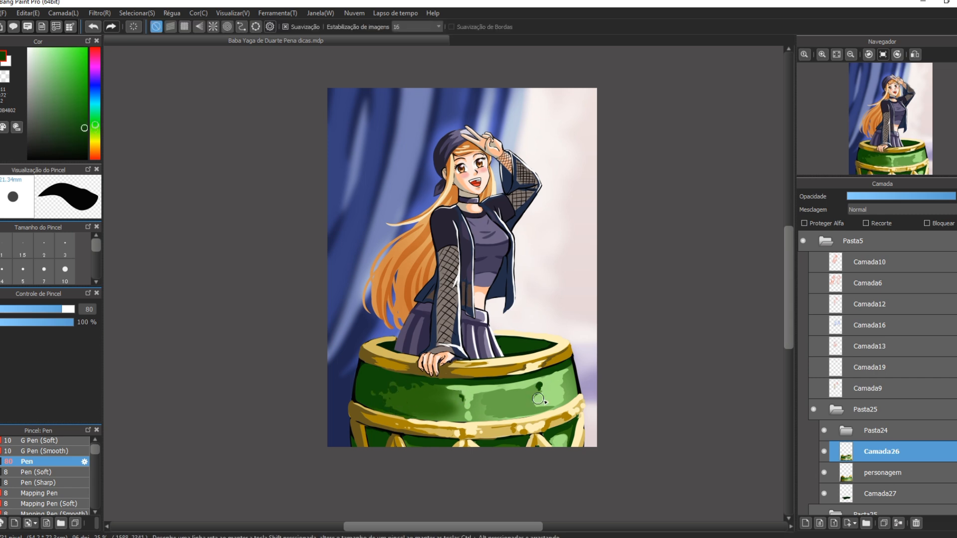
alt+click(539, 394)
alt+click(532, 394)
drag(539, 388, 535, 402)
alt+click(533, 401)
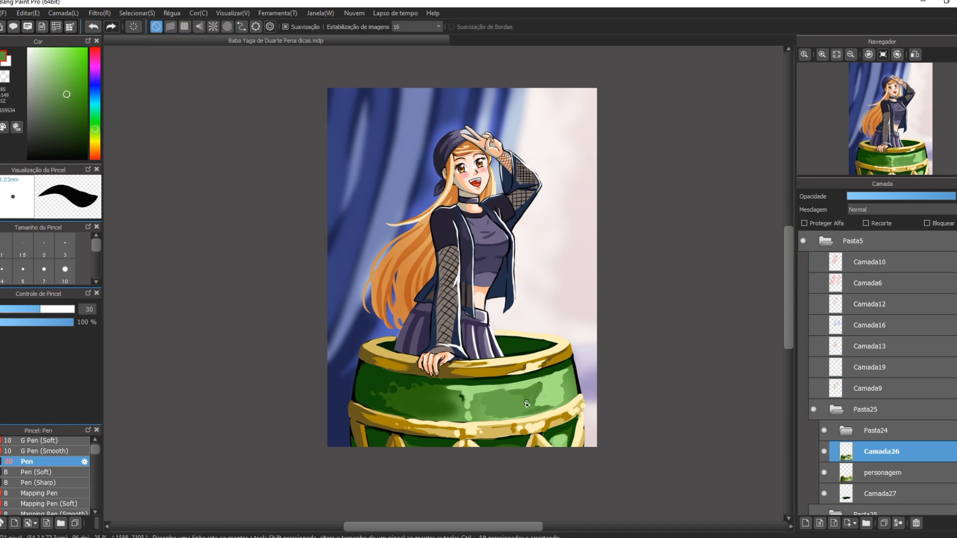
Add smaller green texture patches across the barrel's upper body in sampled greens with a size 30 pen
drag(539, 406, 574, 393)
alt+click(555, 394)
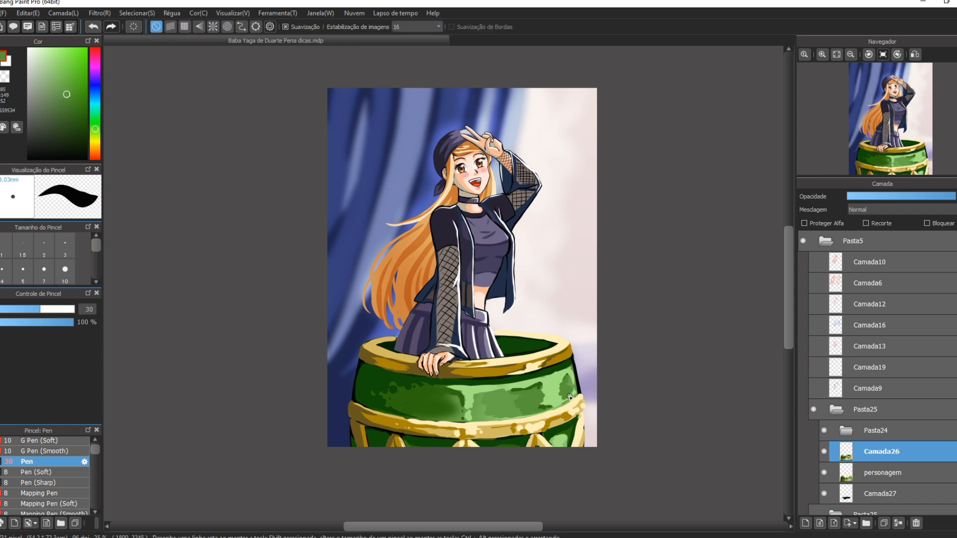
alt+click(360, 371)
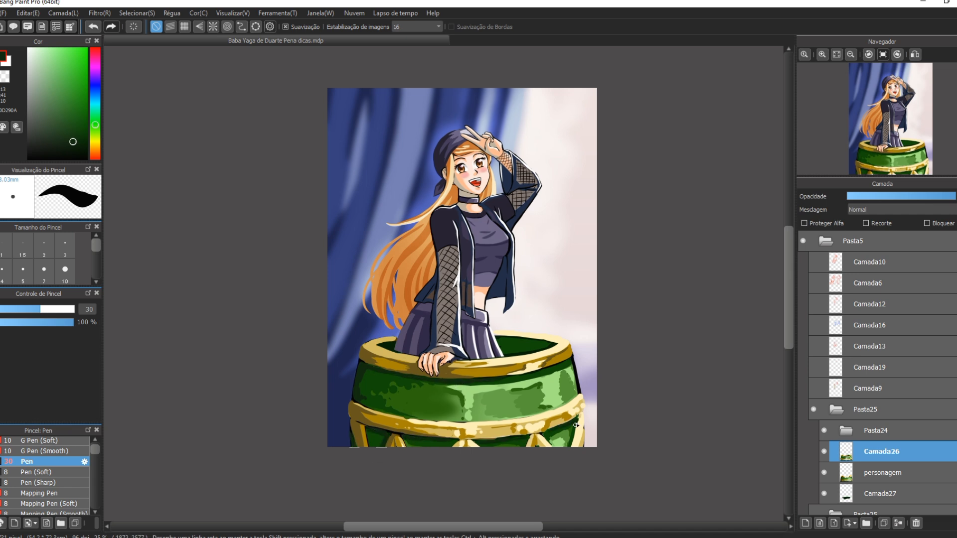
alt+click(443, 411)
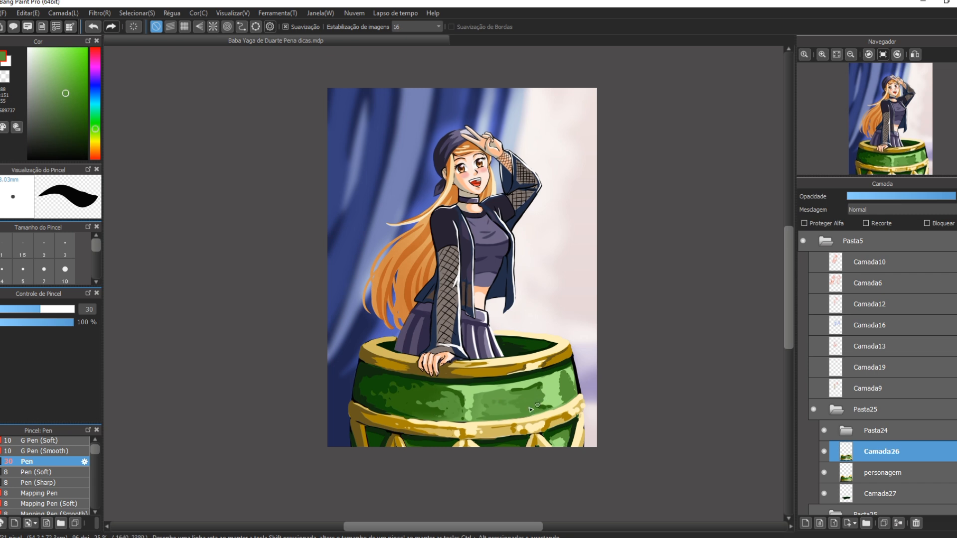
alt+click(454, 405)
alt+click(448, 390)
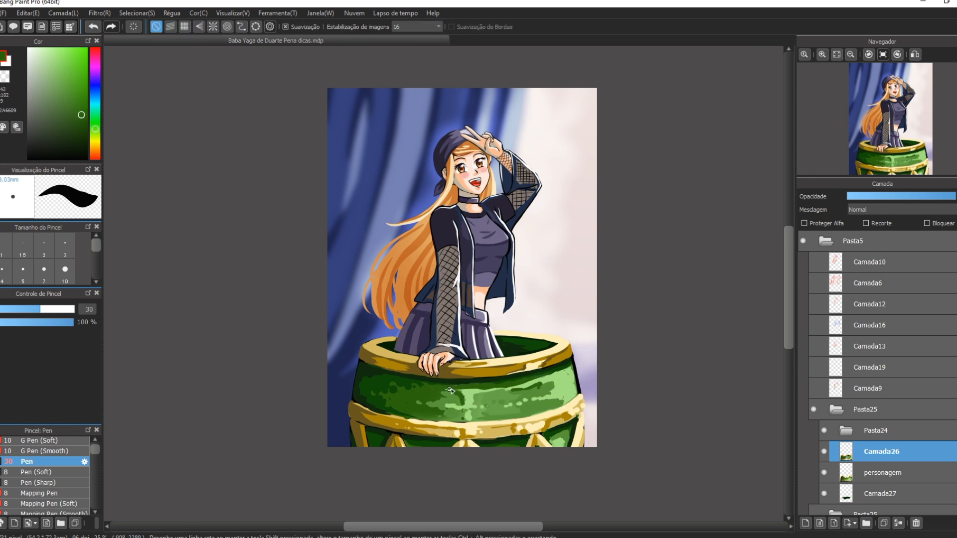
Add a clipped Multiply layer over the barrel and fill it with a linear 5B784C gradient rising from the base
click(837, 55)
click(851, 55)
click(806, 523)
click(866, 223)
key(g)
click(49, 107)
drag(446, 451, 446, 351)
click(876, 210)
click(876, 218)
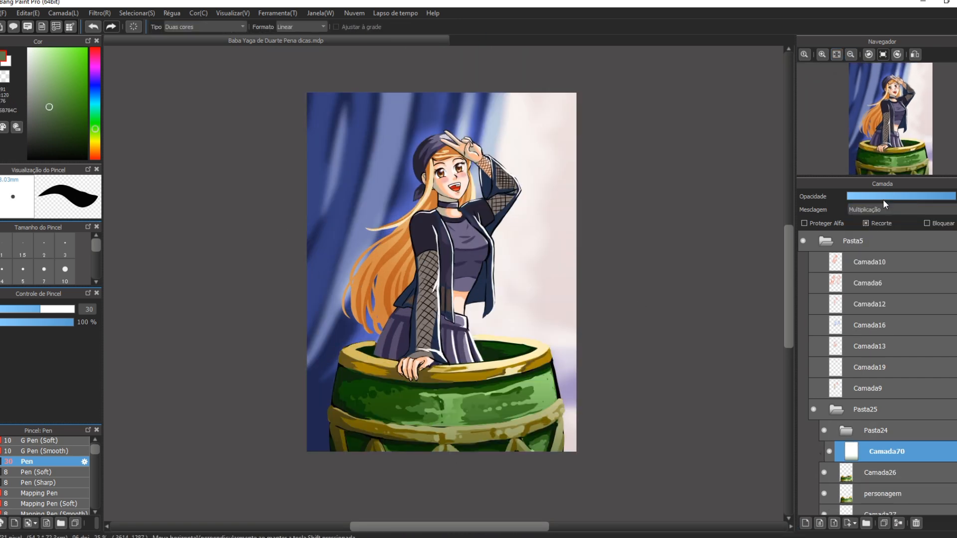